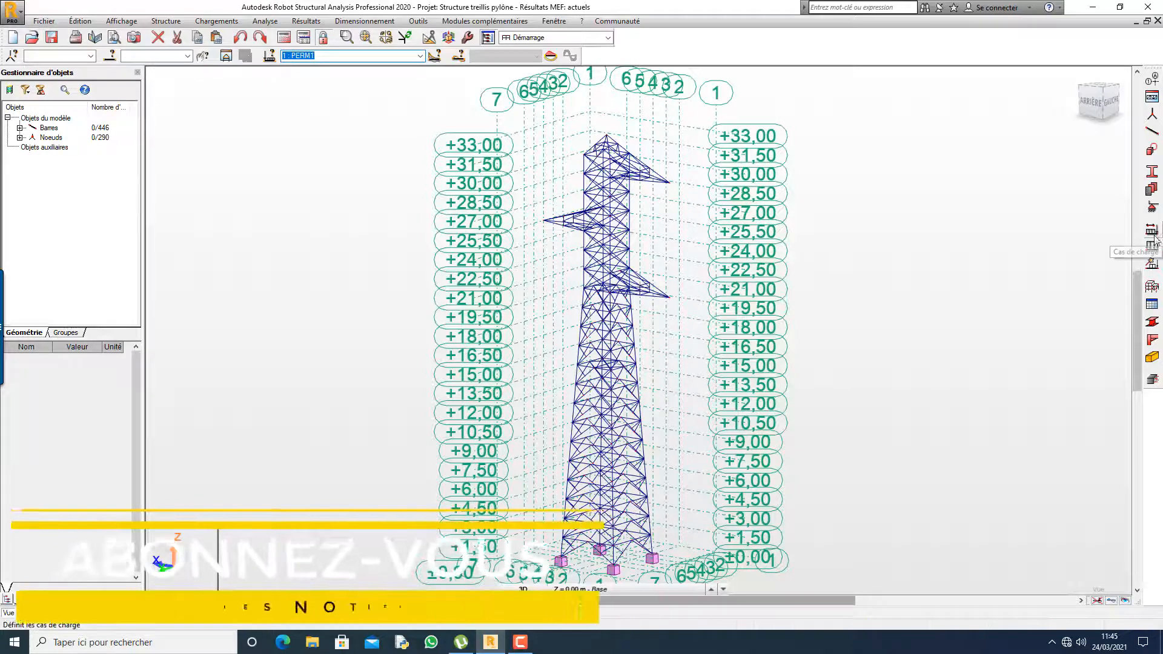
- Rename load case 1 from the list of defined cases as PP
left_click(1157, 233)
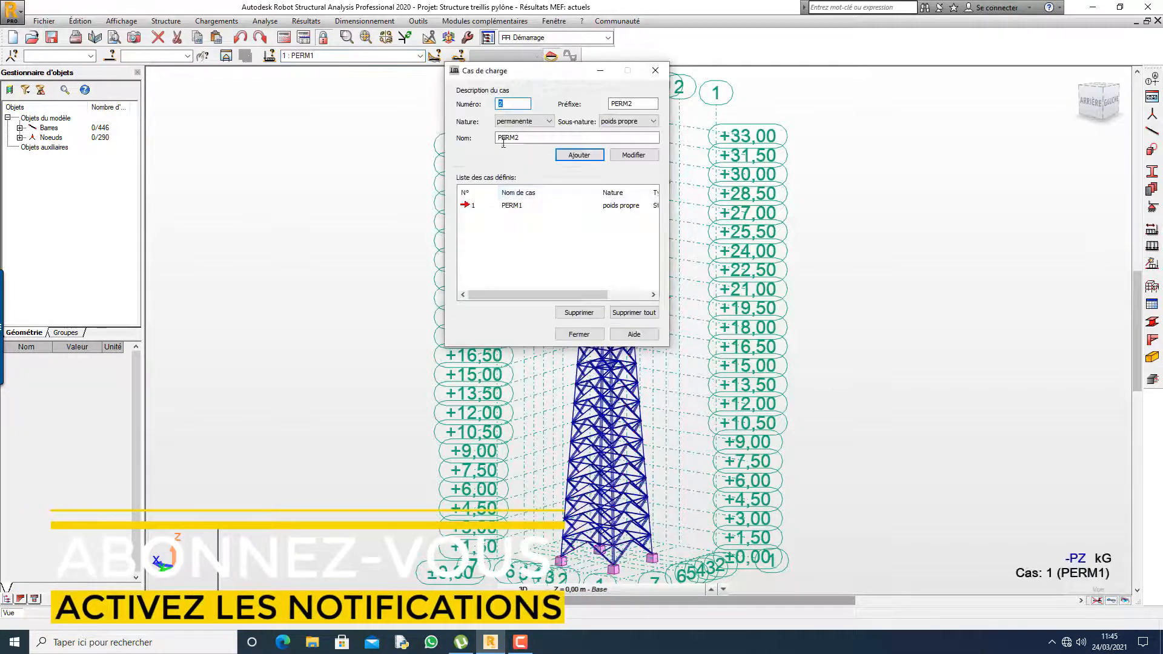
left_click(476, 207)
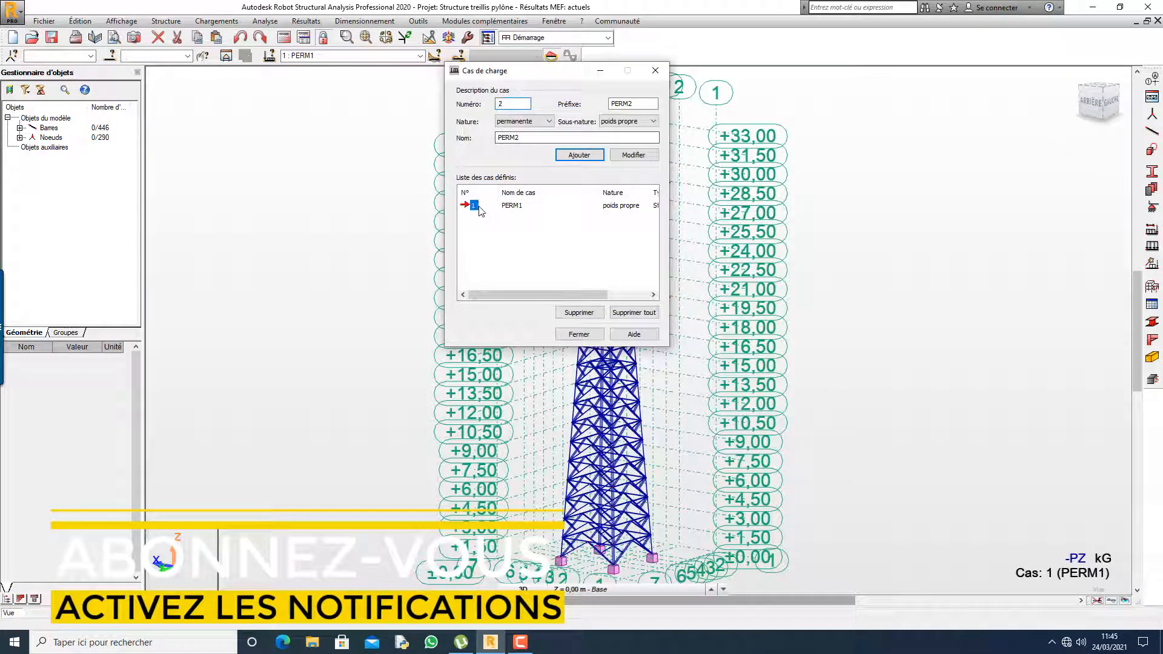
double_click(477, 206)
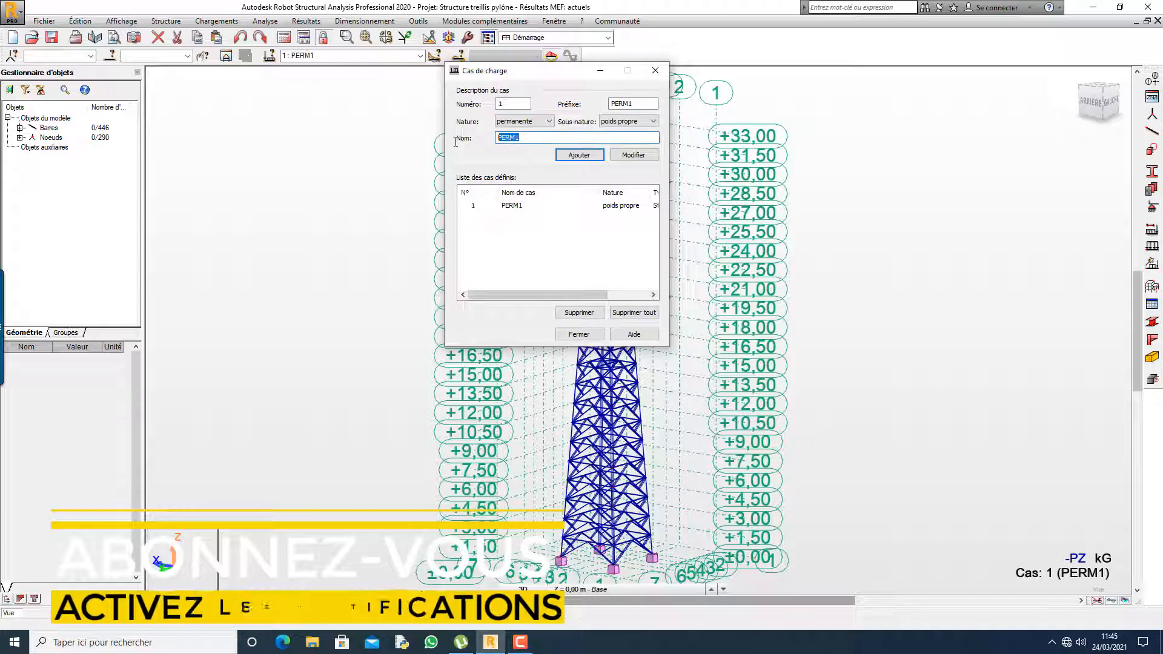
type("PP")
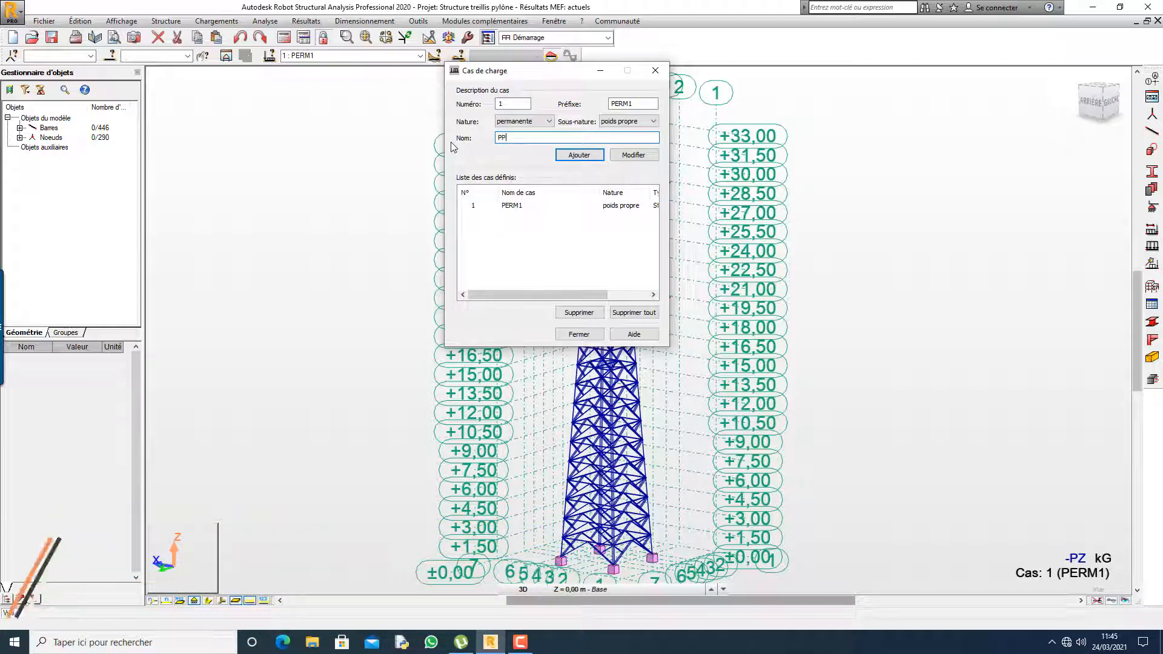
left_click(633, 155)
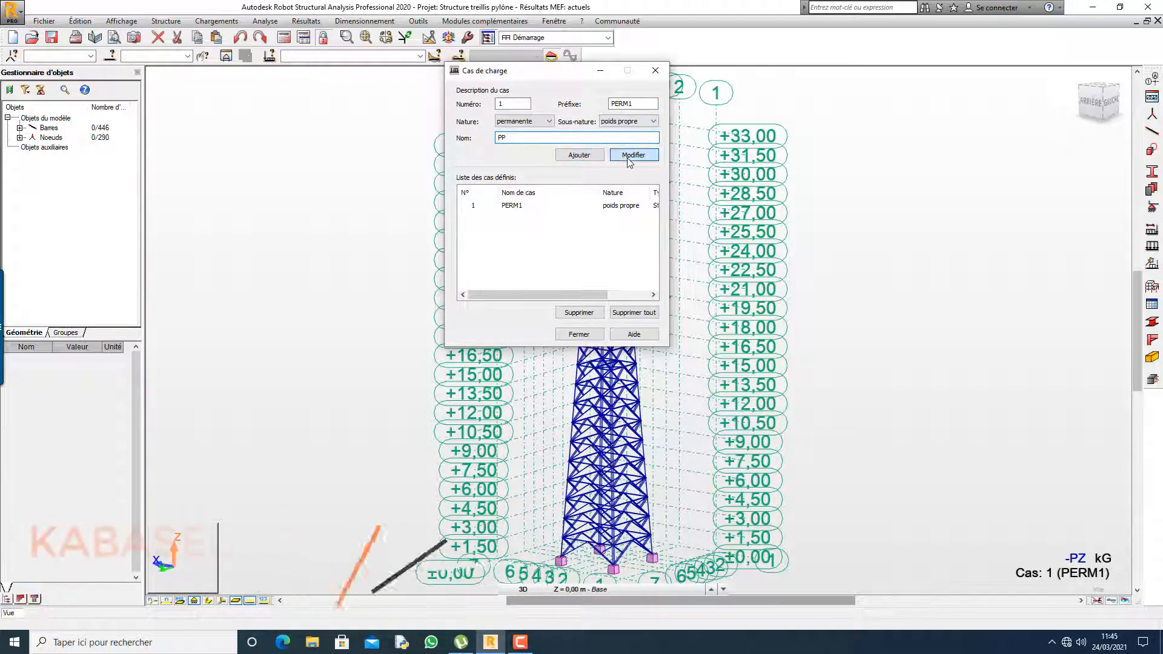
- Add a load case named P CABLE ET ACCESSOIRES with nature d'exploitation, accept the database change, and close the load case definition
left_click(516, 122)
left_click(516, 140)
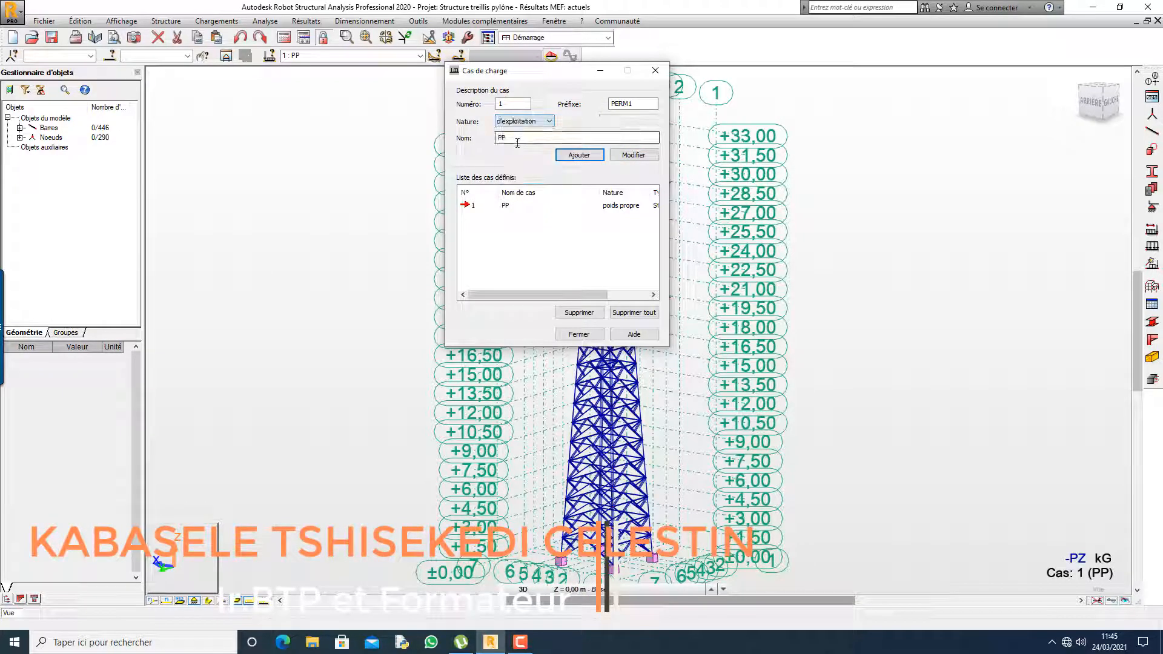
left_click(518, 138)
key("BackSpace")
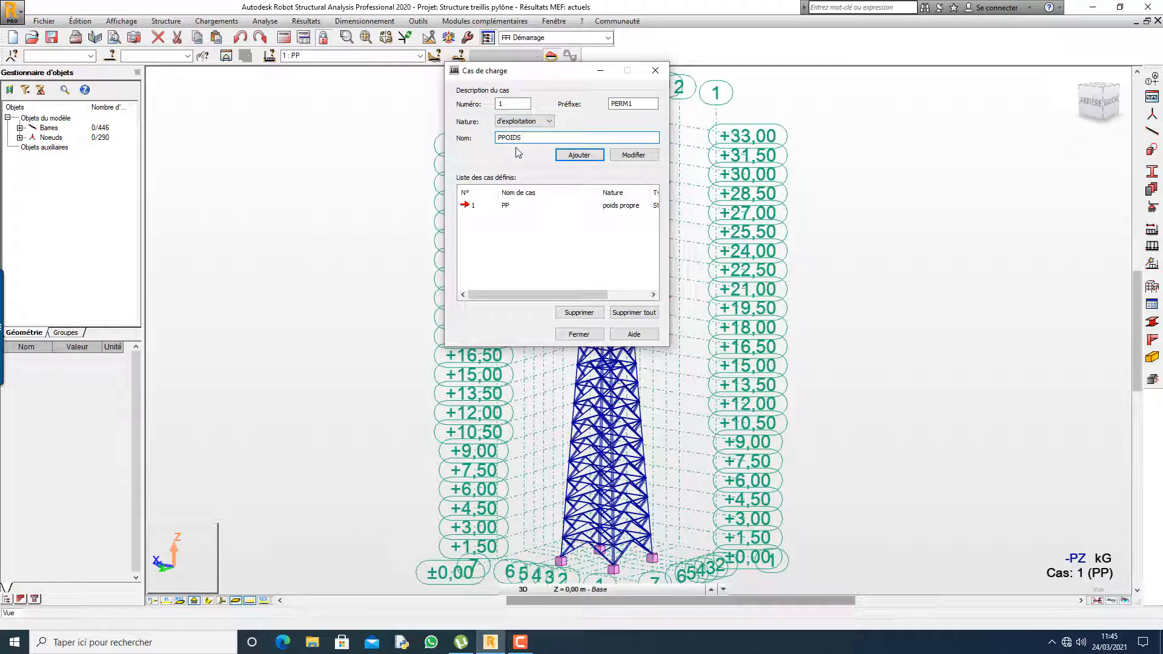
key("BackSpace")
key("BackSpace")
key("BackSpace")
key("BackSpace")
key("BackSpace")
key("BackSpace")
type("CABLE ET ACCESSOIRES")
left_click(582, 158)
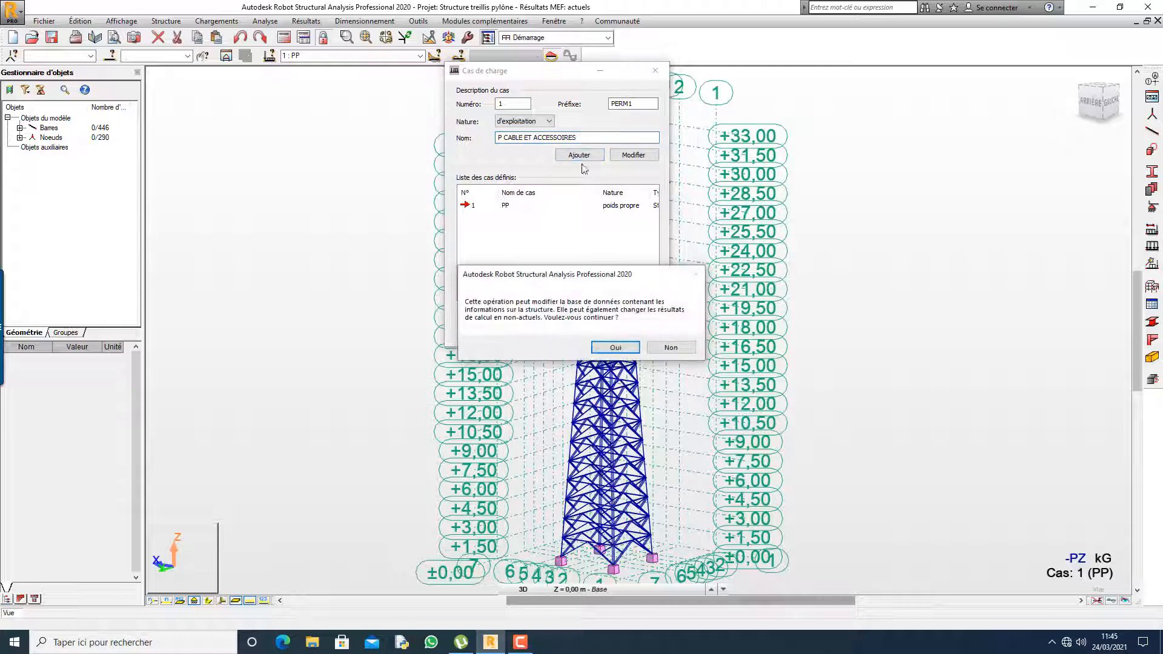
left_click(616, 348)
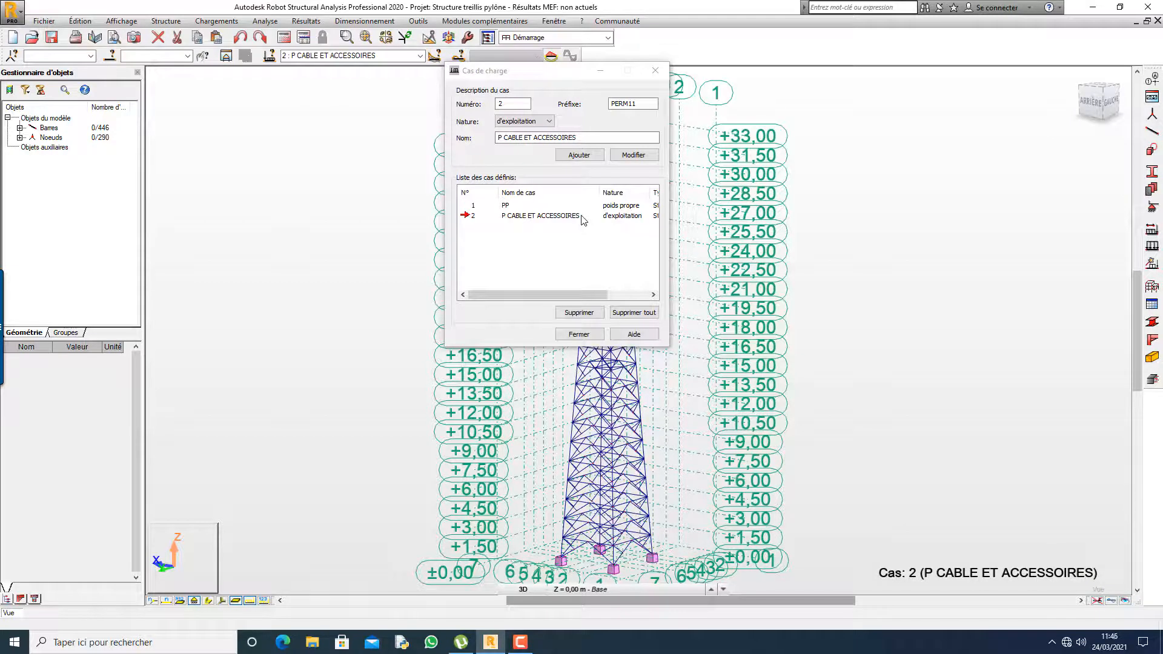
left_click(525, 123)
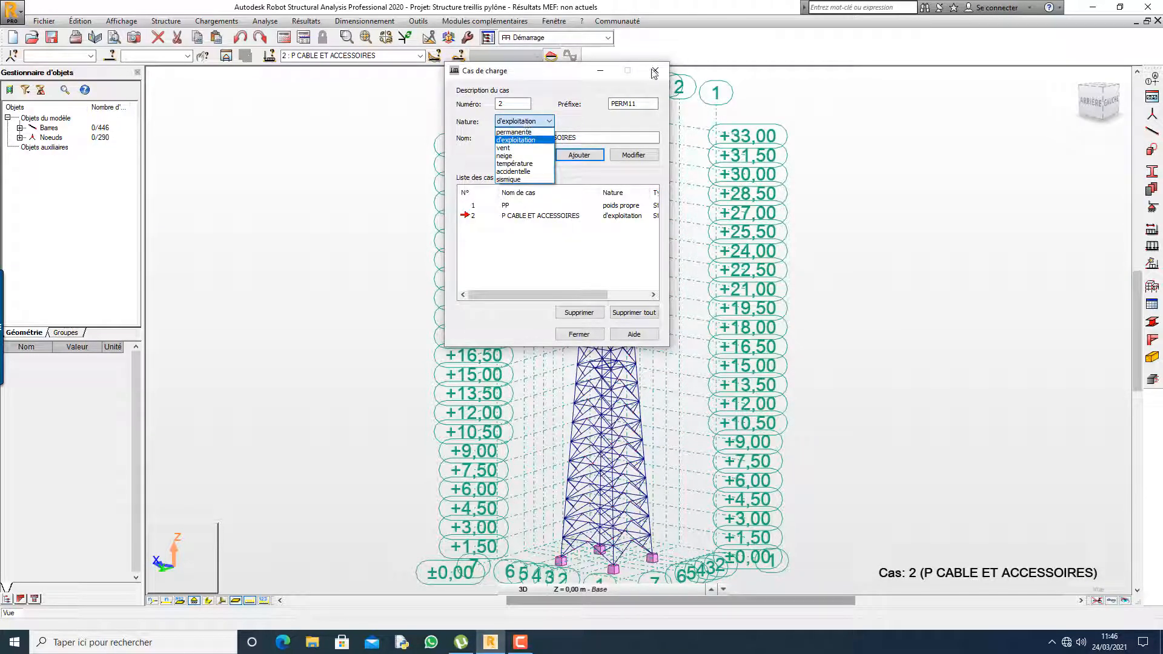
left_click(654, 73)
left_click(655, 72)
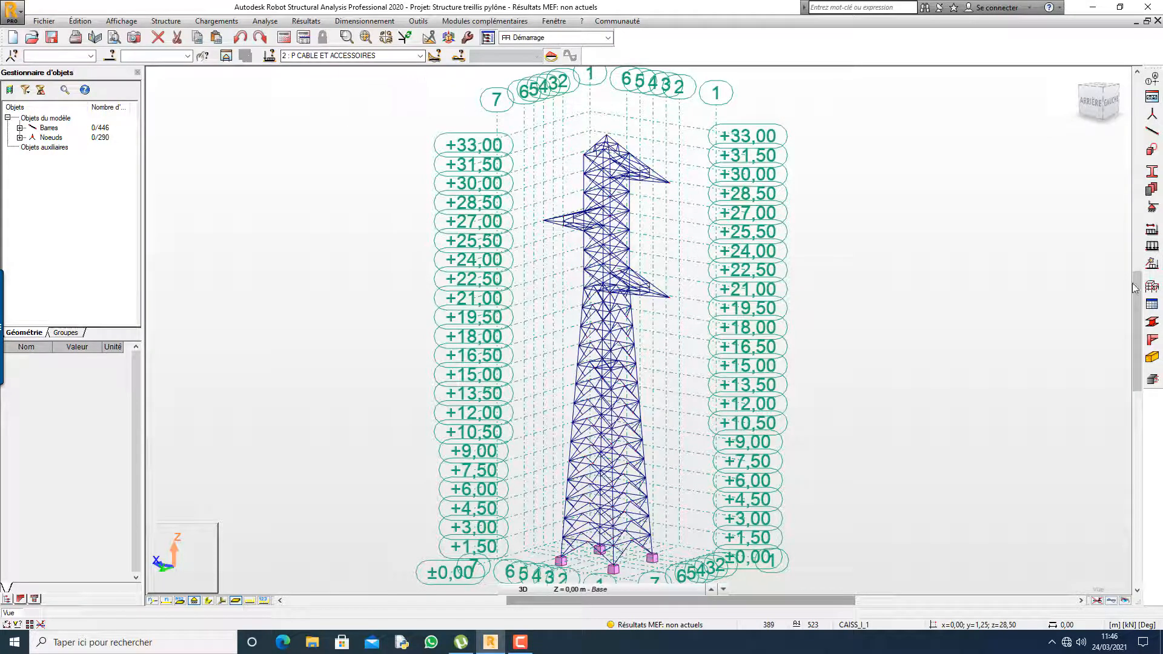
- Define a nodal force of -50 kN in Z for the P CABLE ET ACCESSOIRES case
left_click(1151, 247)
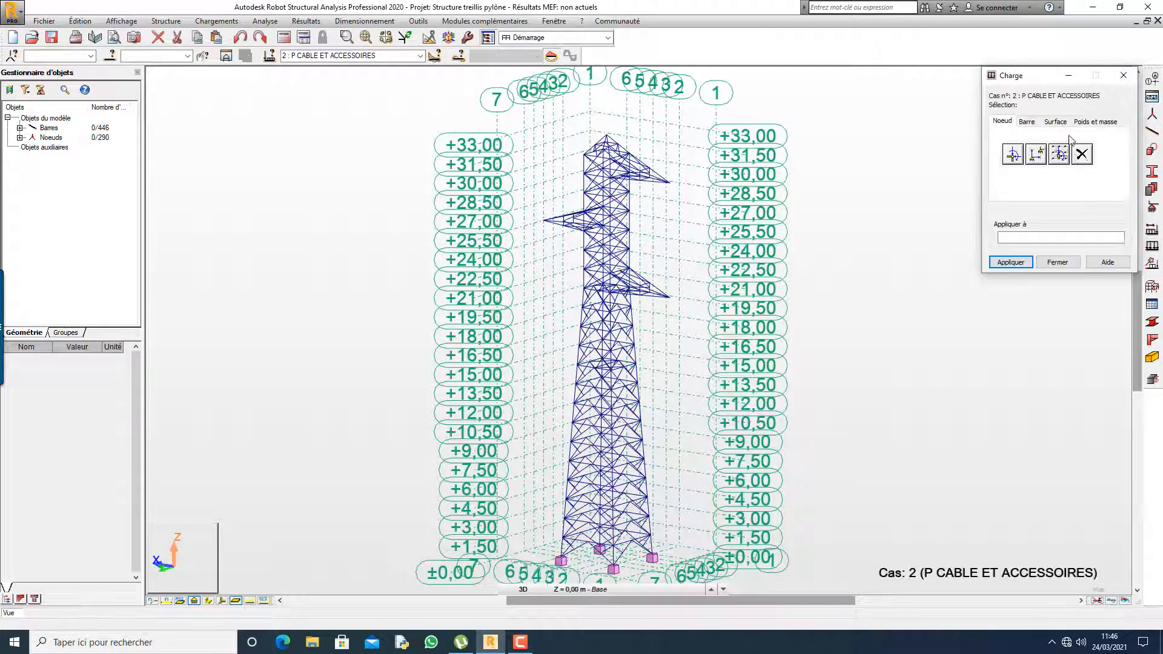
left_click(1033, 123)
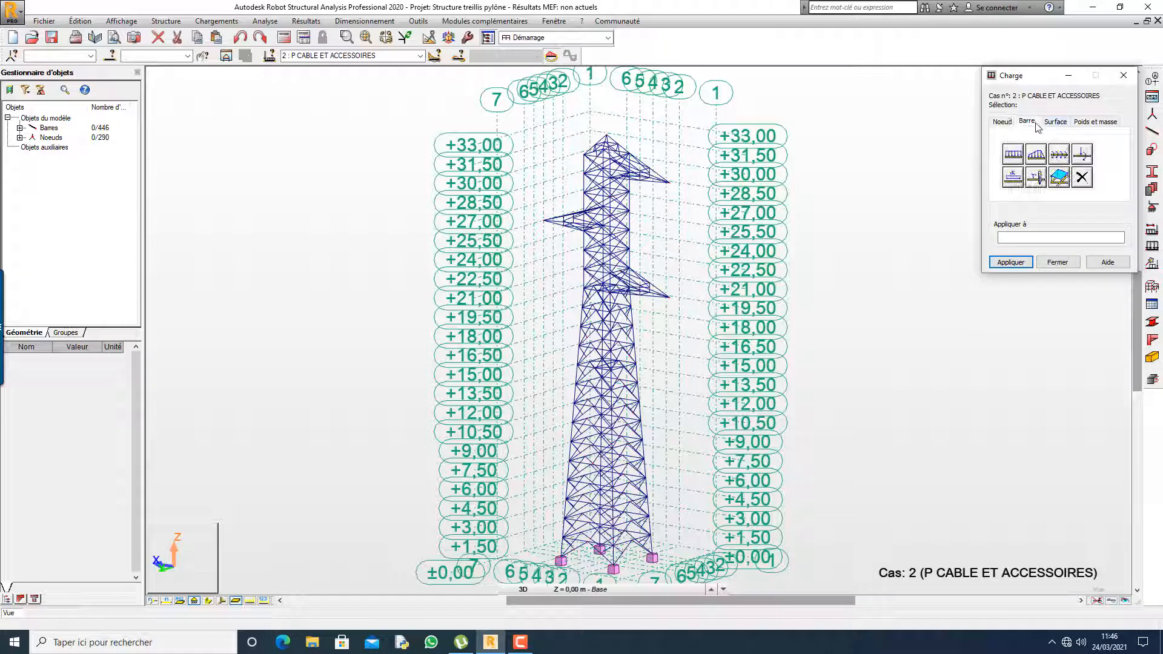
left_click(1001, 123)
left_click(1010, 164)
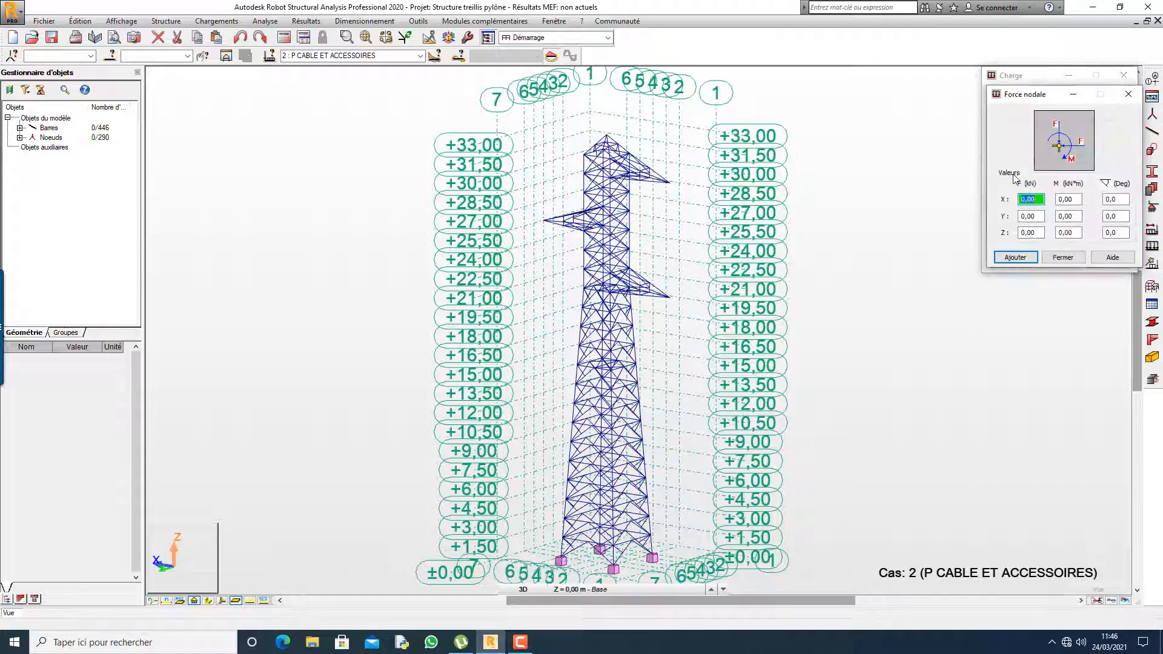
left_click(1033, 233)
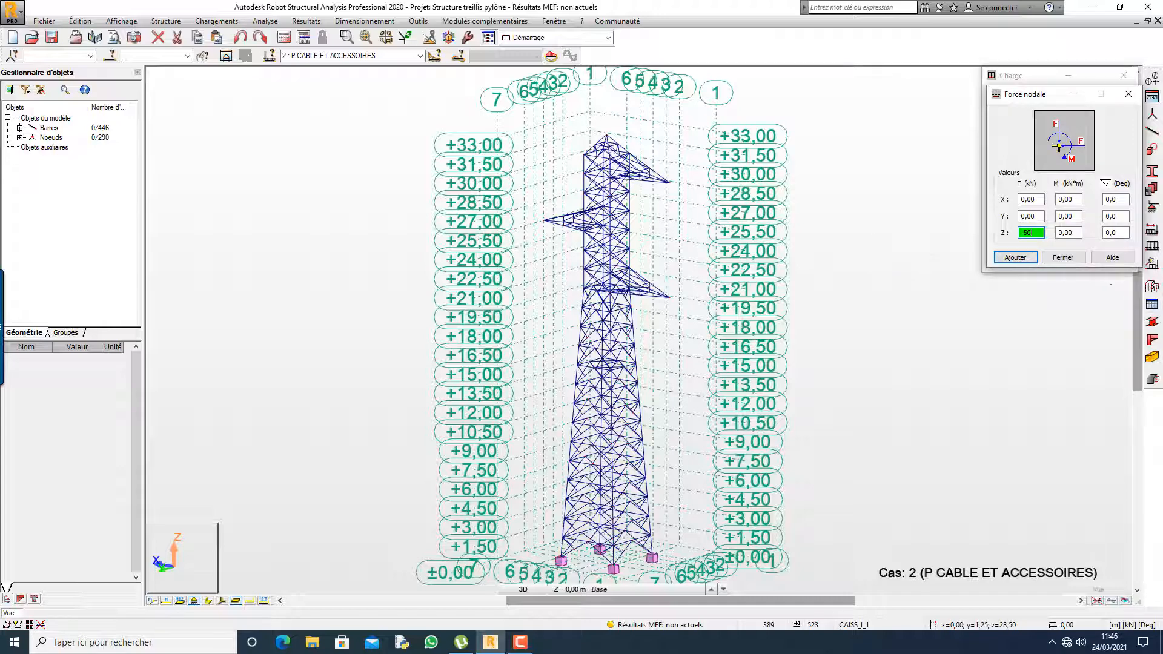
key("Return")
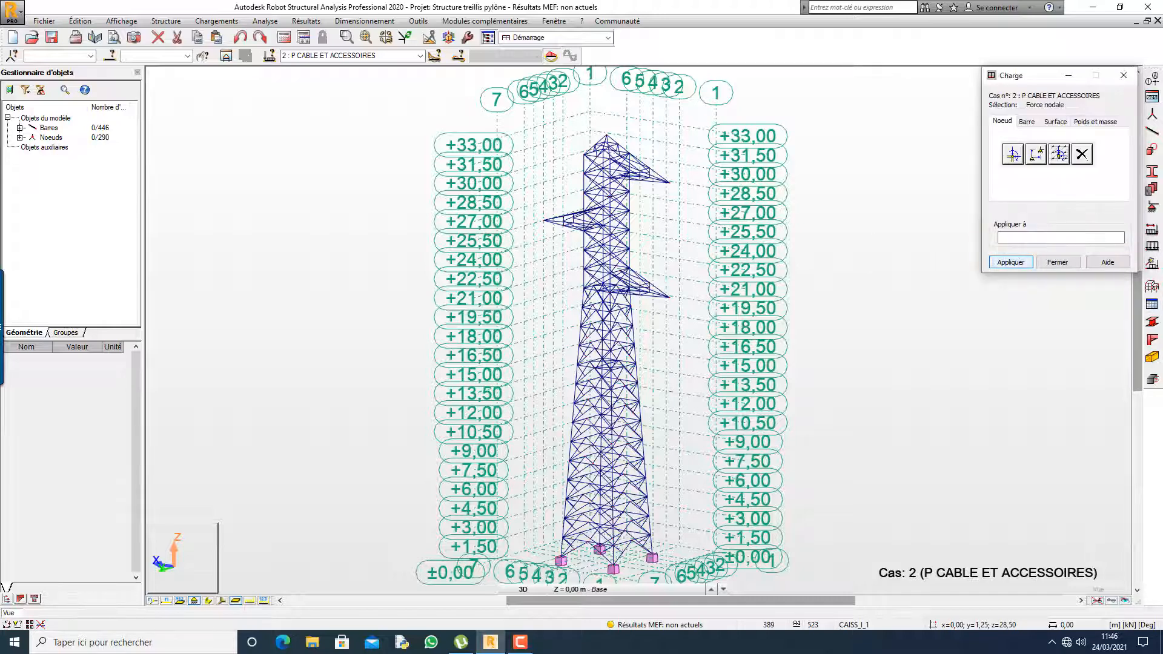
- Apply the nodal force to the outer tip node of each of the three crossarms and finish load definition
left_click(668, 178)
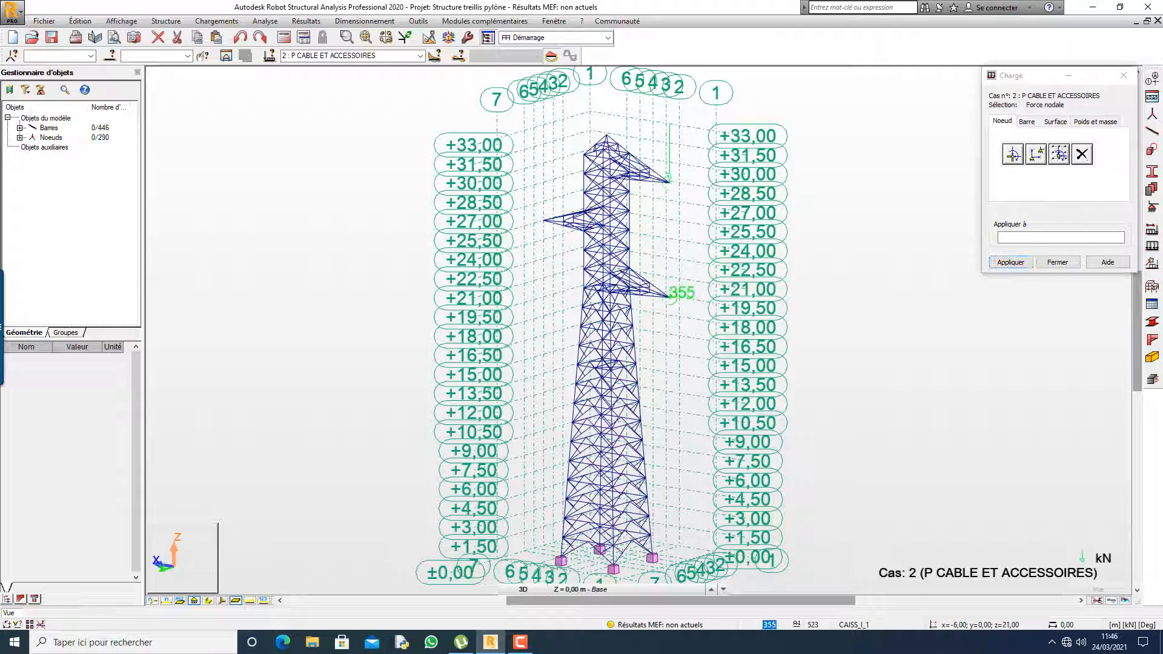
left_click(669, 297)
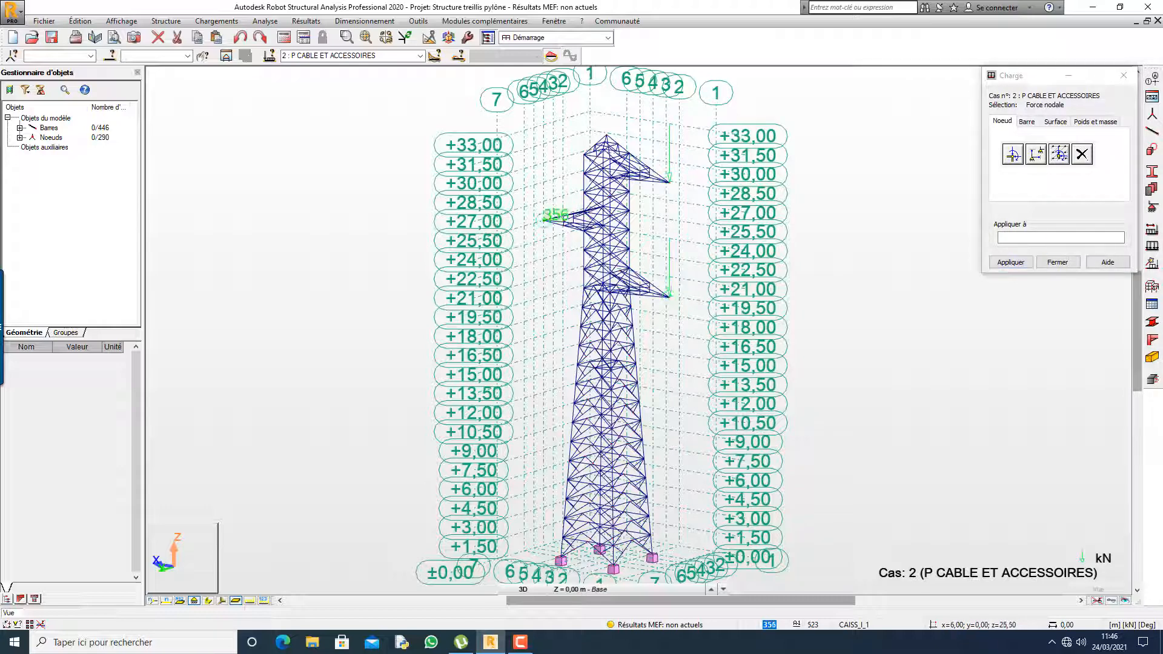
left_click(543, 219)
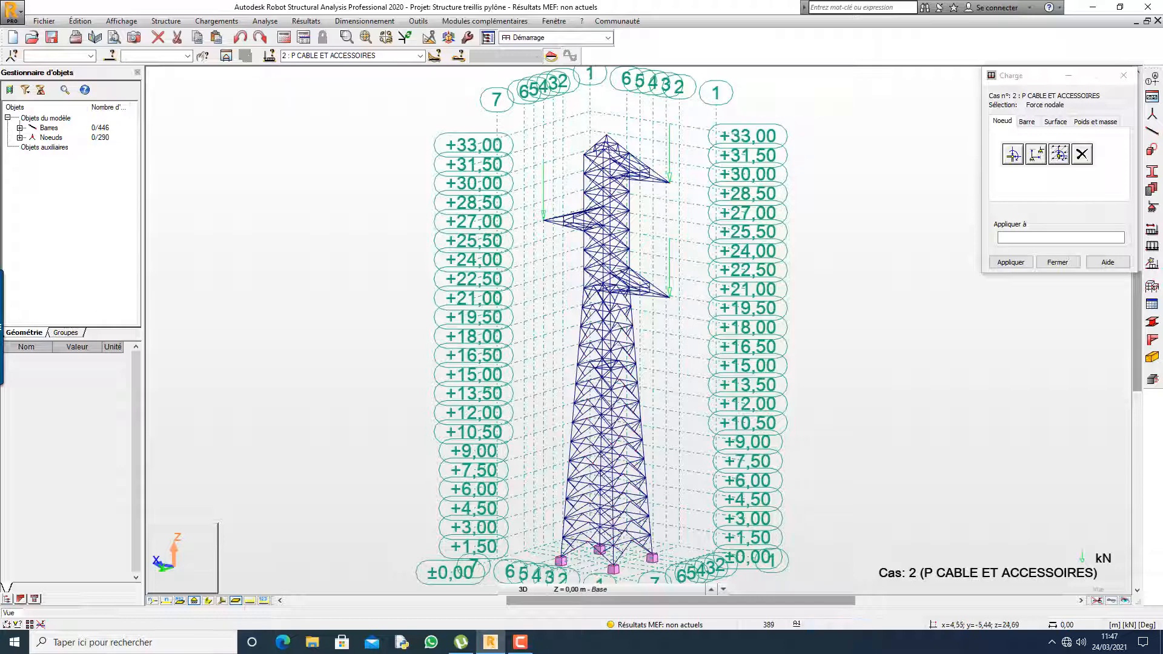
left_click(1124, 76)
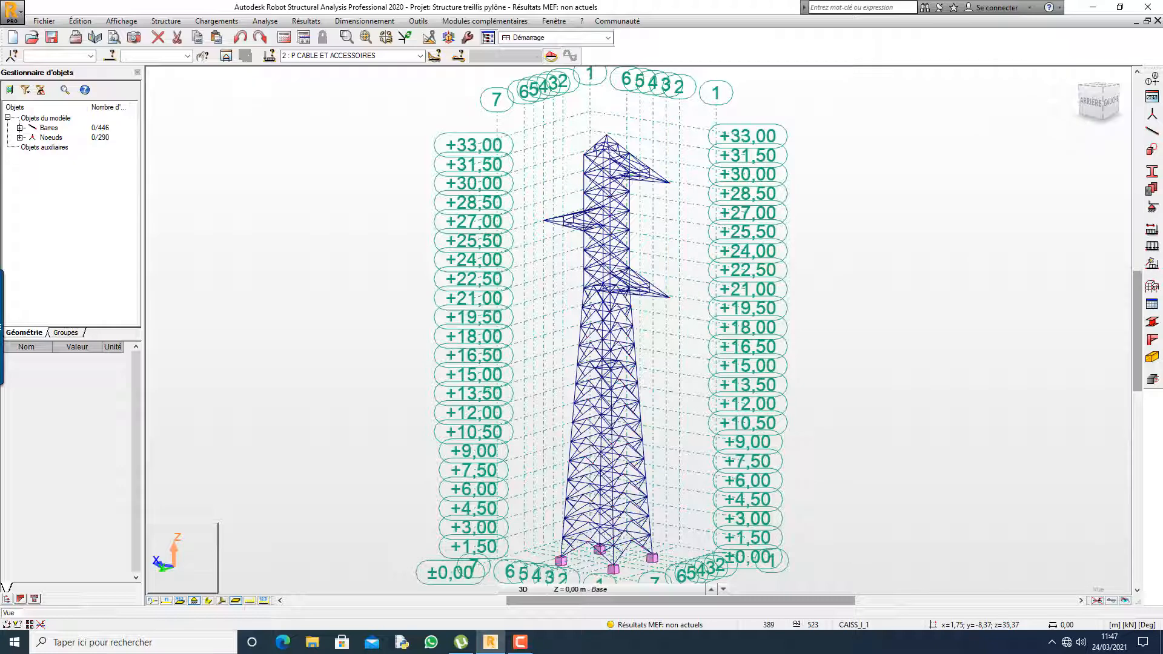
- Start the pylon wind load definition (Vent Pylône) with a wind speed of 50 m/s and all wind directions (Toutes)
left_click(216, 21)
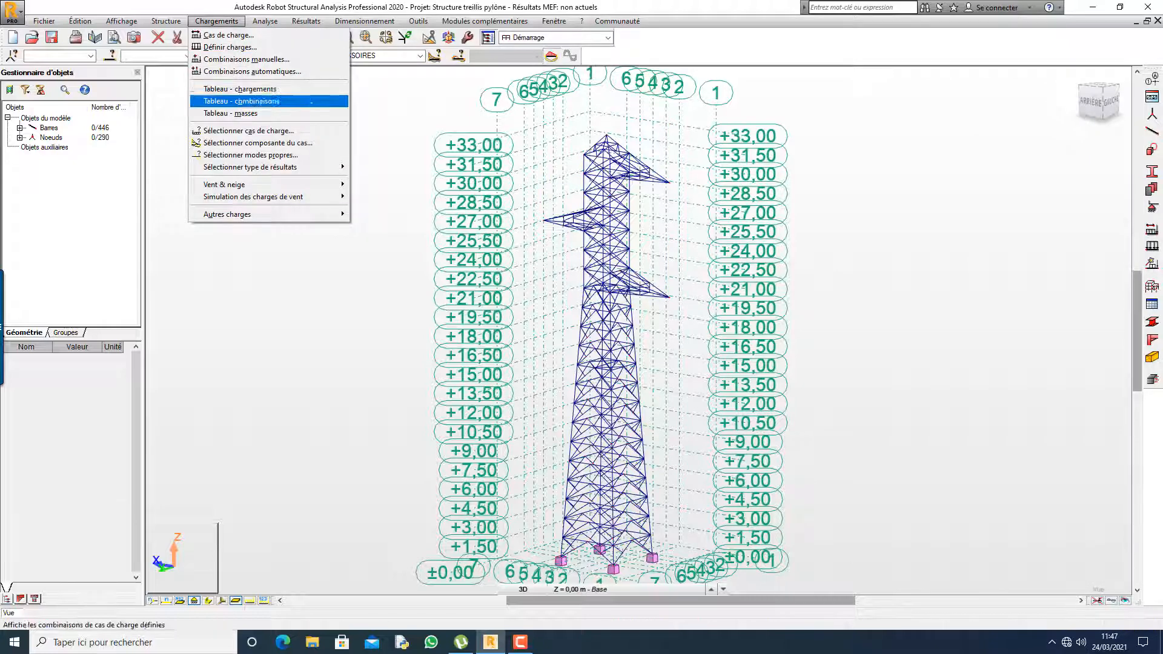
mouse_move(266, 197)
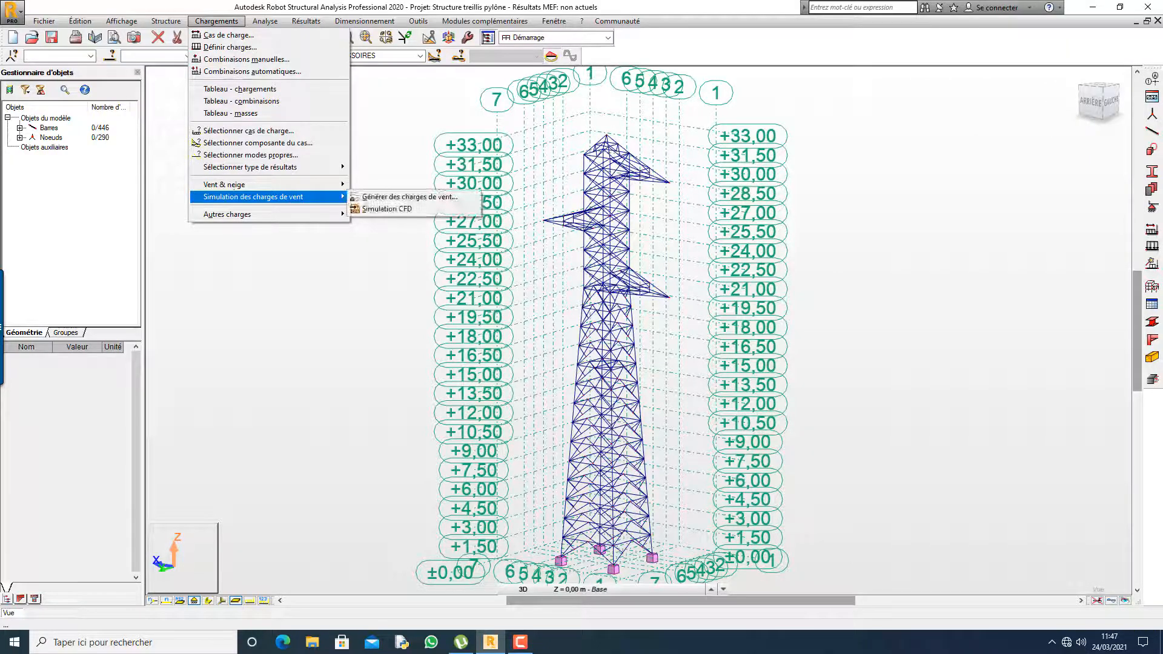
mouse_move(224, 184)
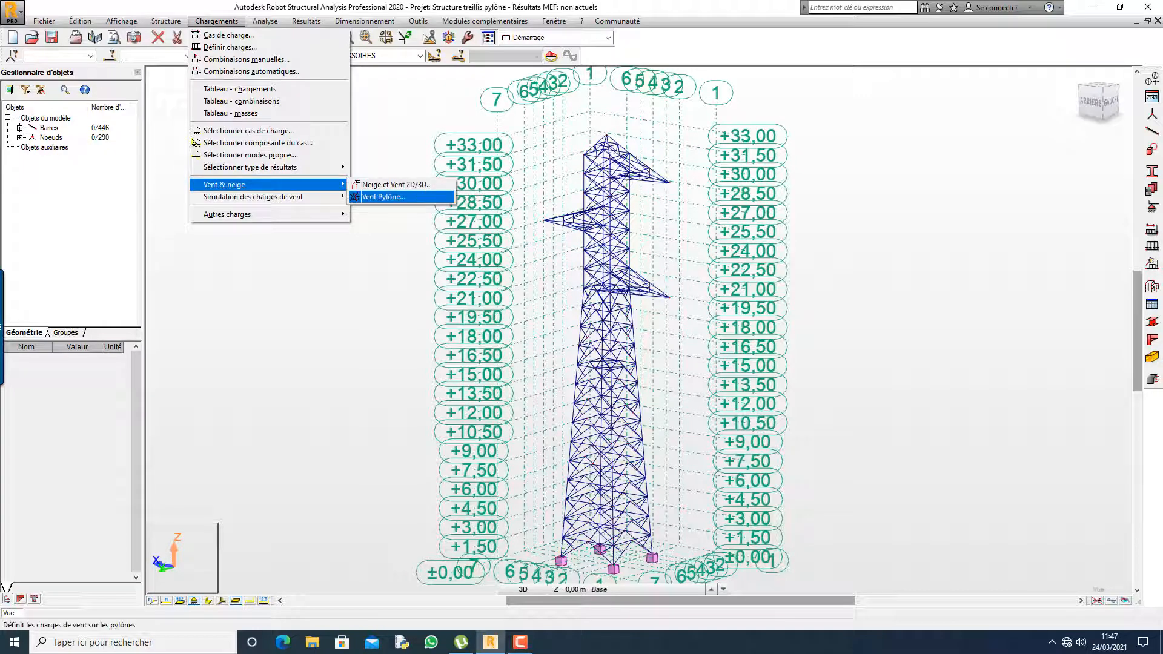
key("Return")
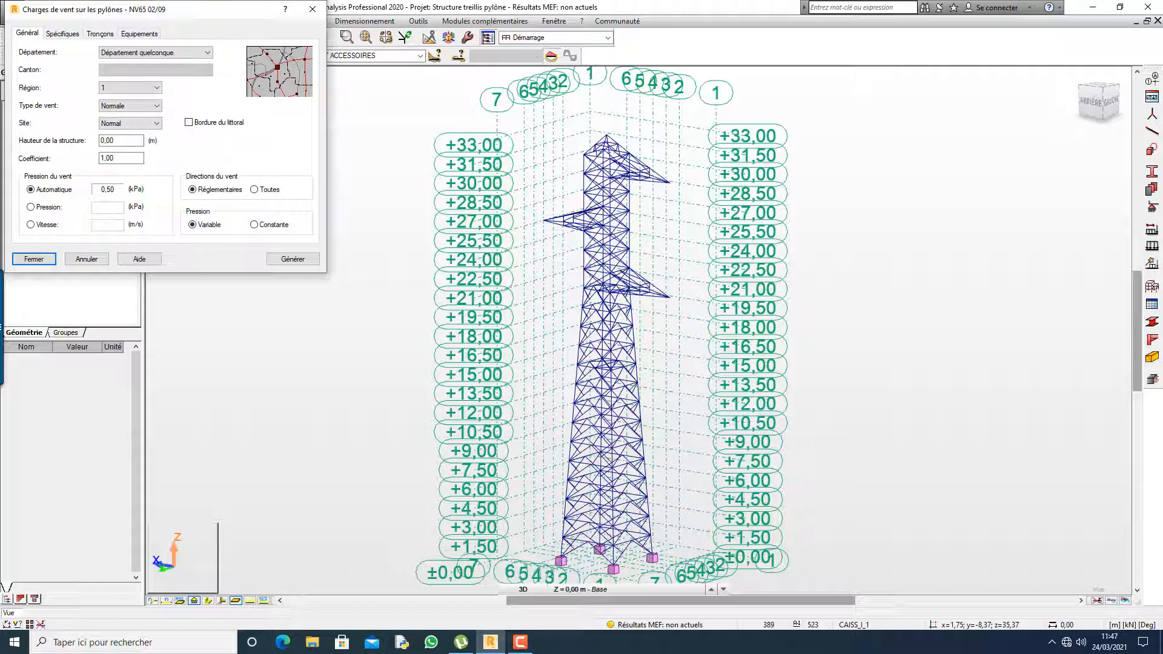
left_click(31, 224)
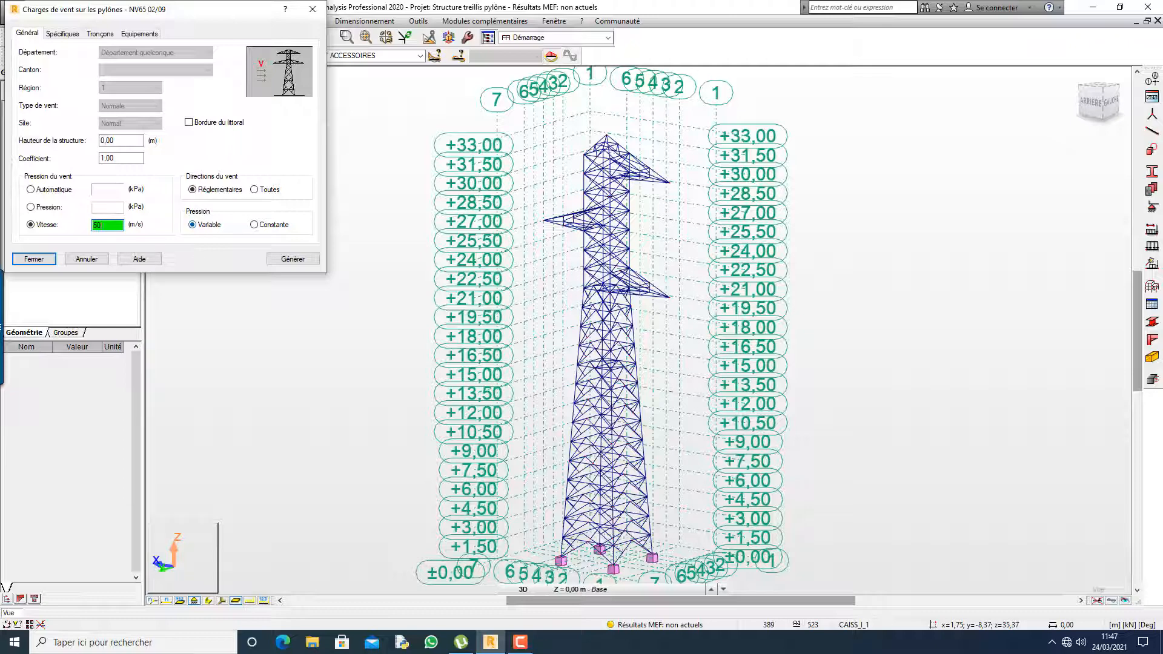
left_click(253, 190)
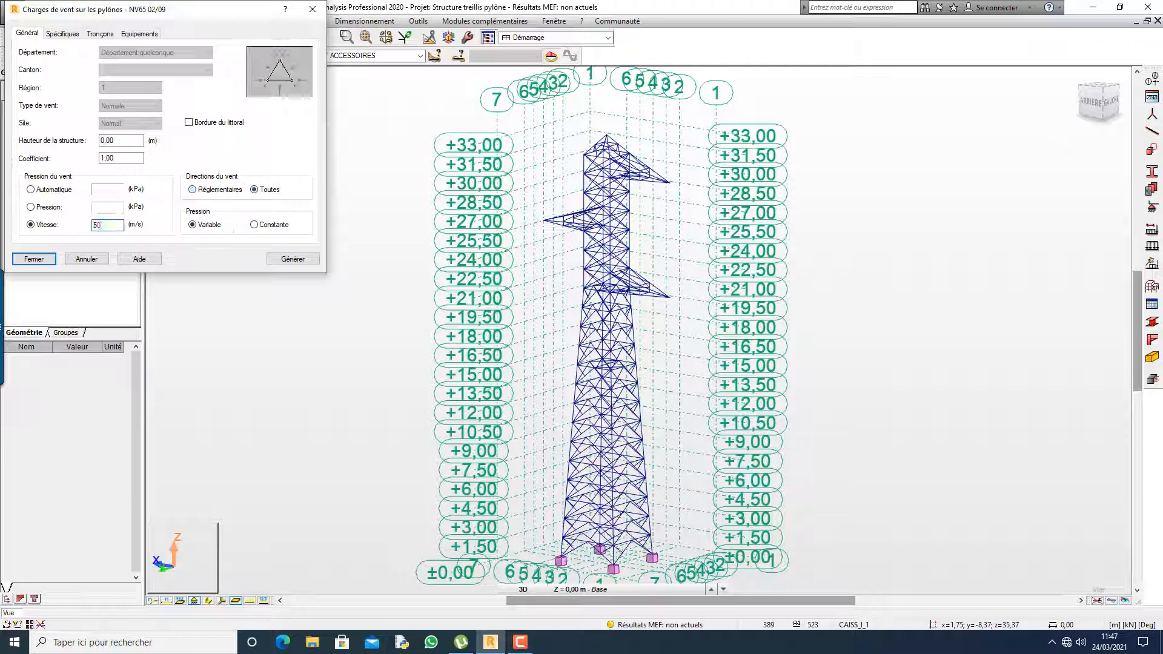
- Add the first pylon section, T1, with a height of 3 m to the wind load definition
left_click(62, 34)
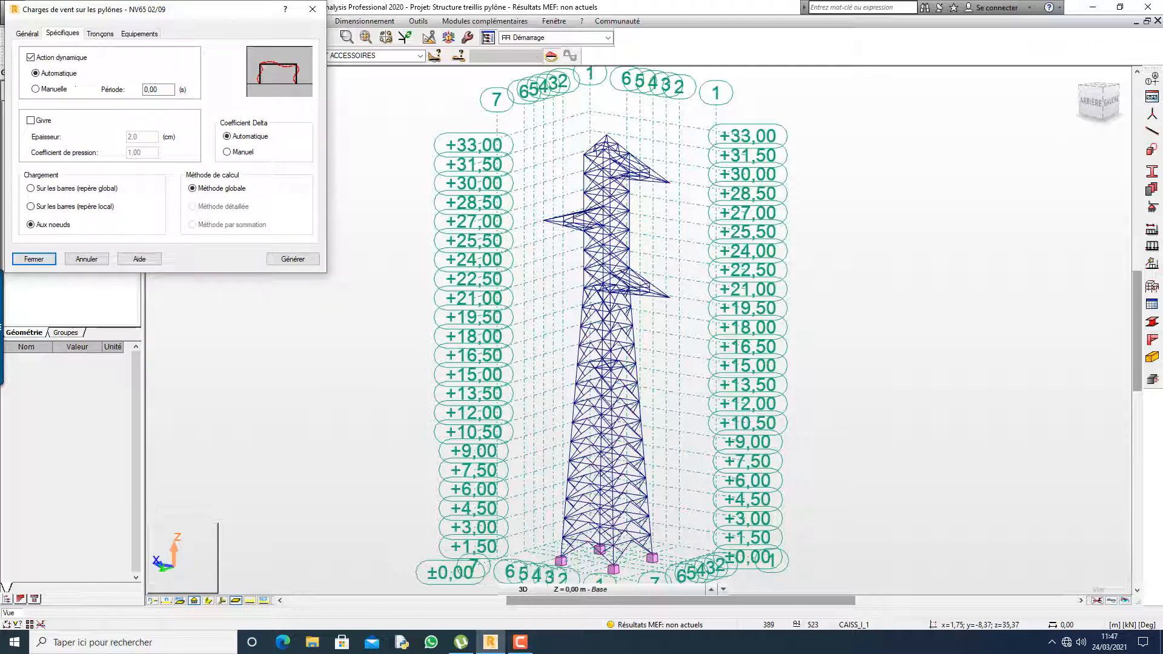
left_click(100, 33)
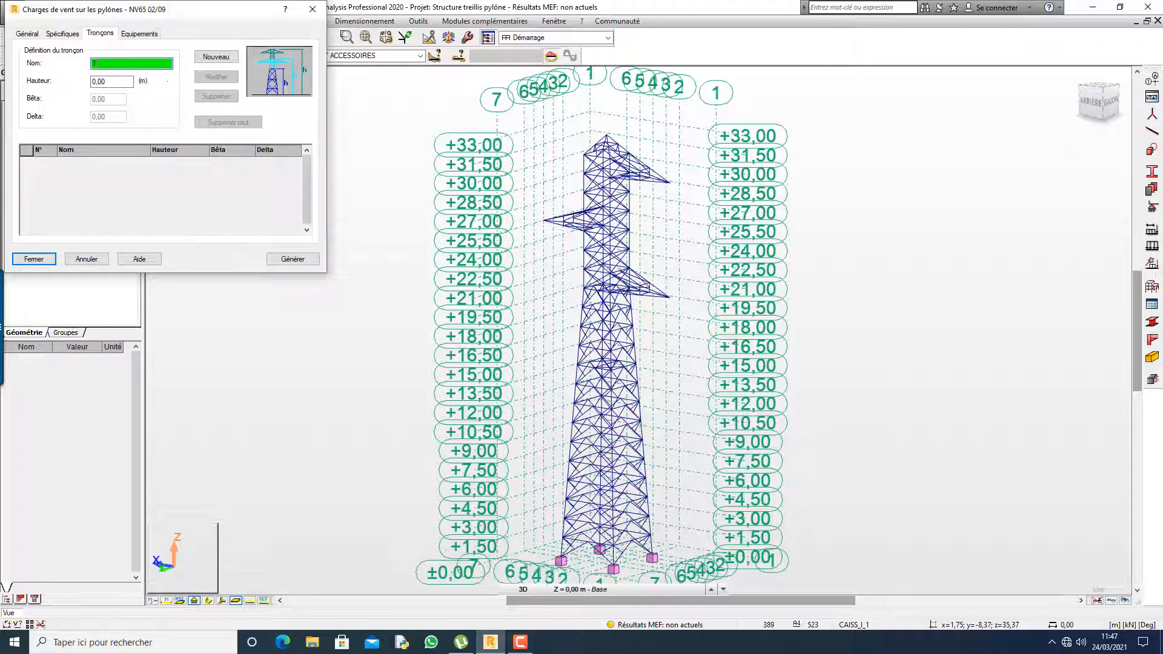
type("1")
key("Tab")
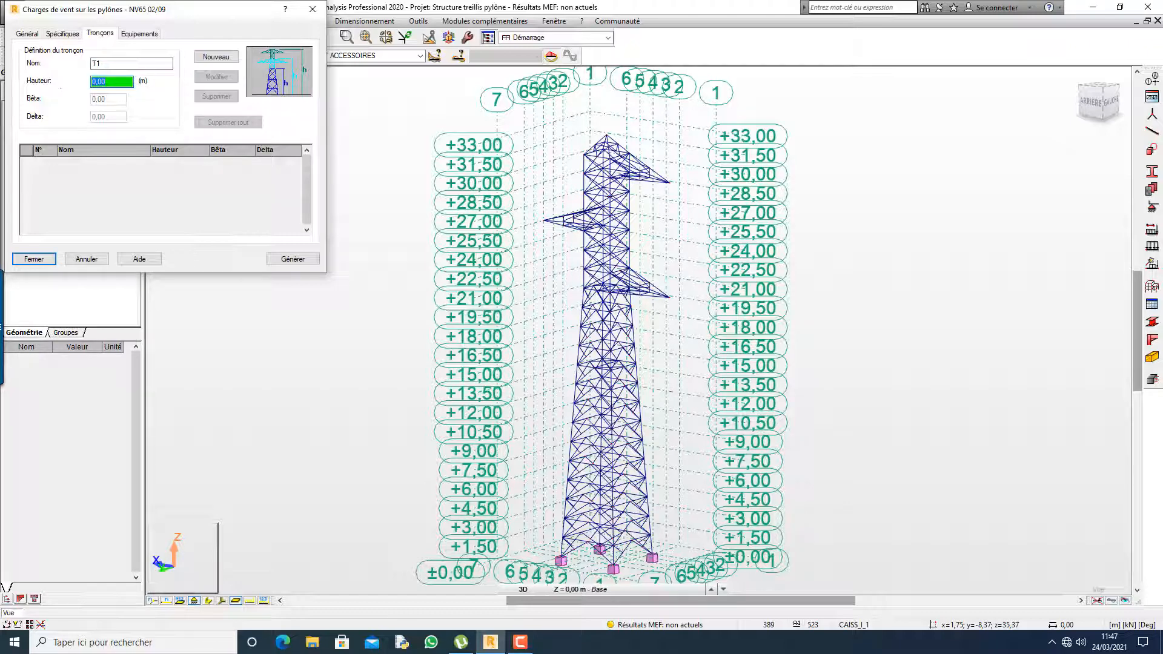
type("8")
key("Return")
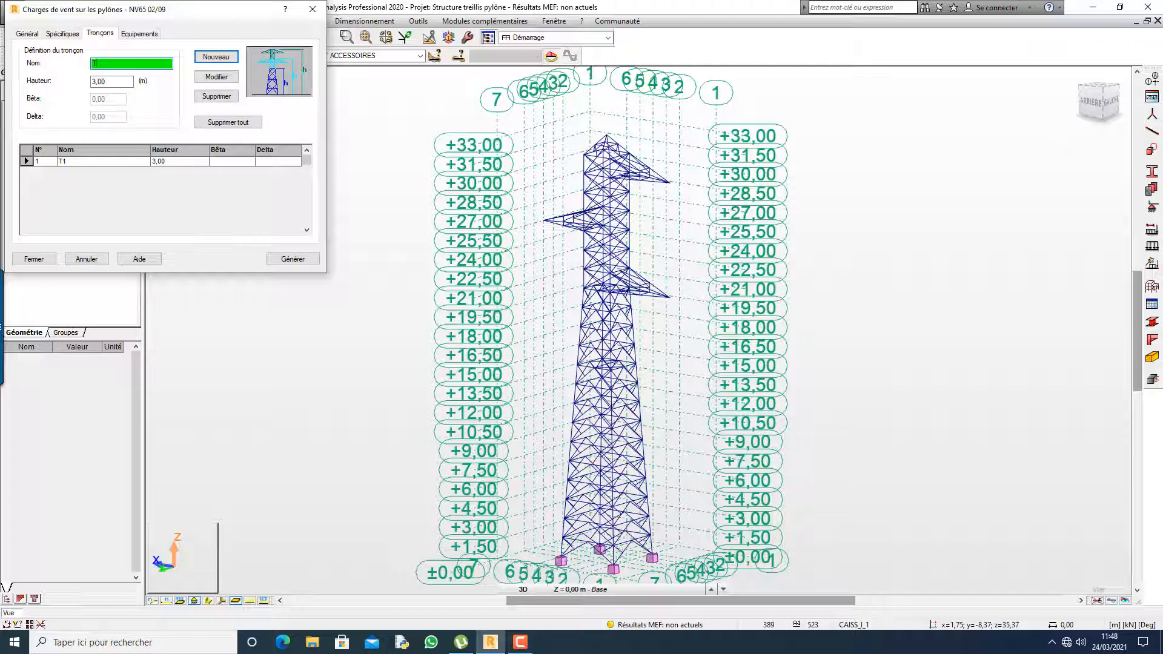
- Add pylon sections T2 with a height of 6 m and T3 with a height of 9 m
key("Tab")
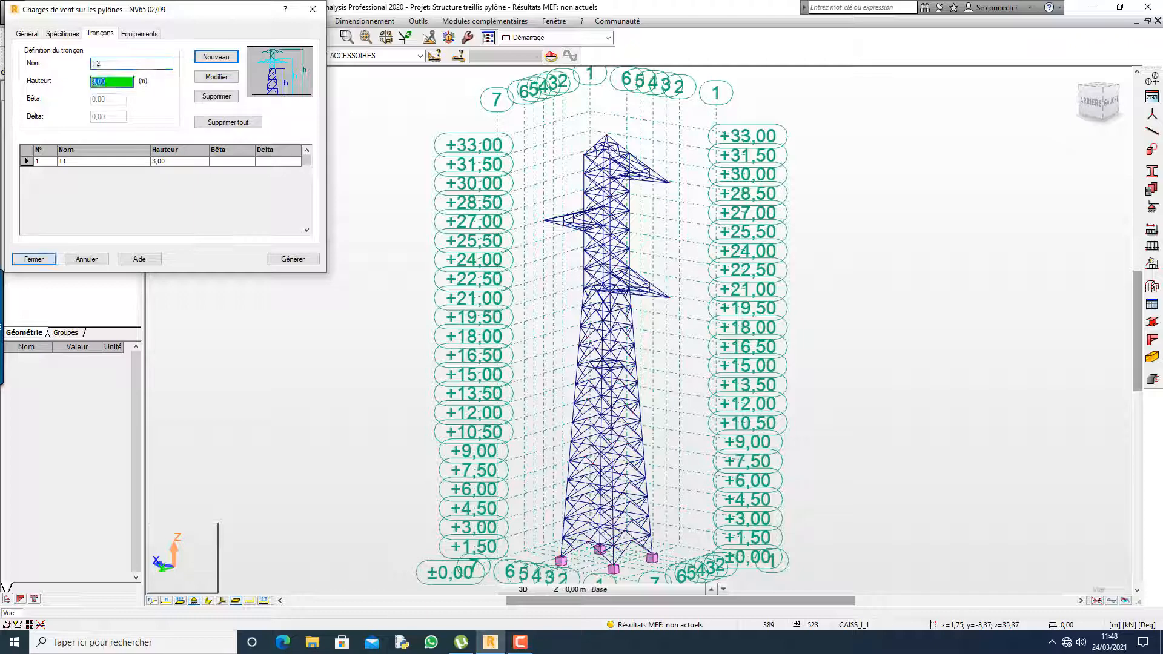
type("3")
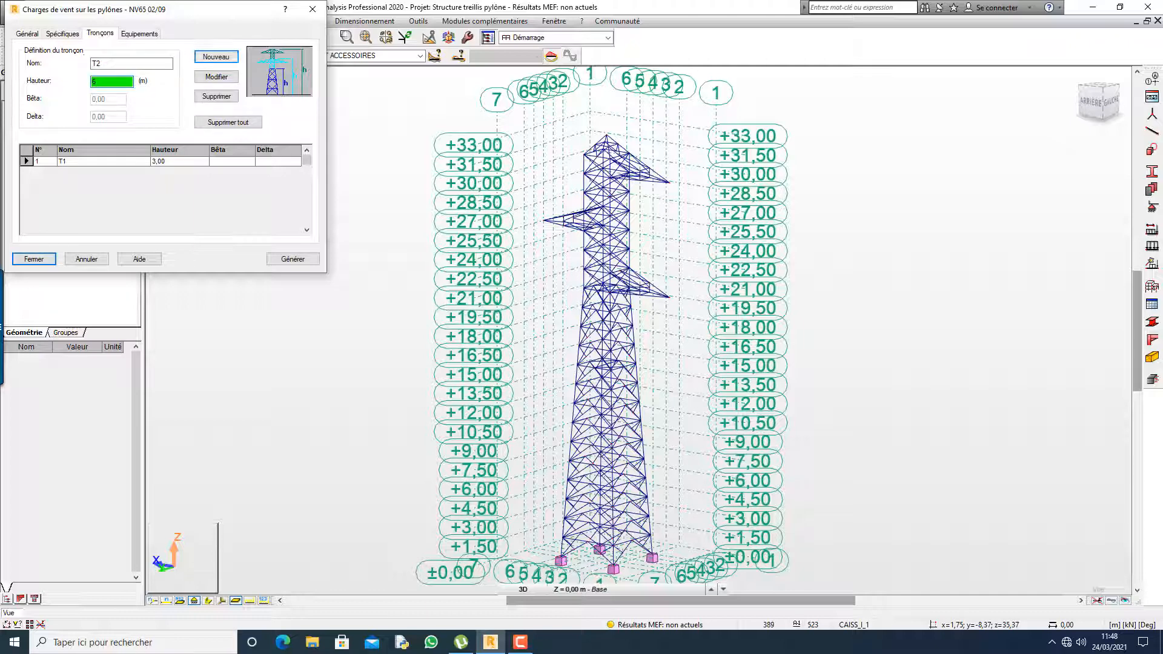
key("Return")
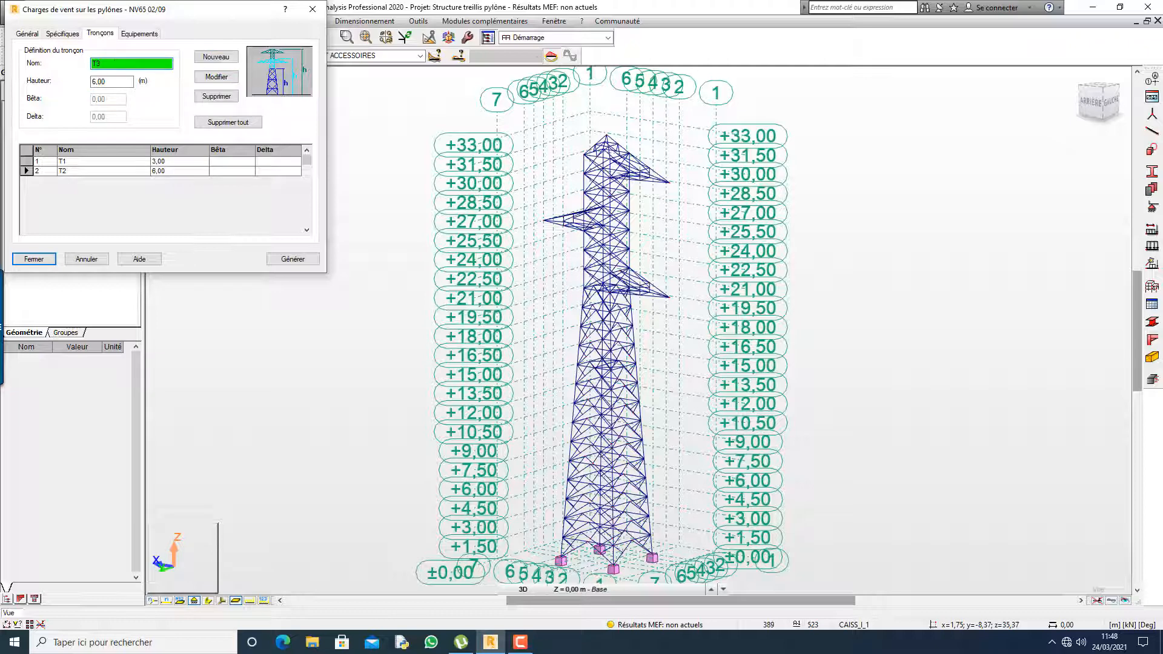
key("Tab")
type("8")
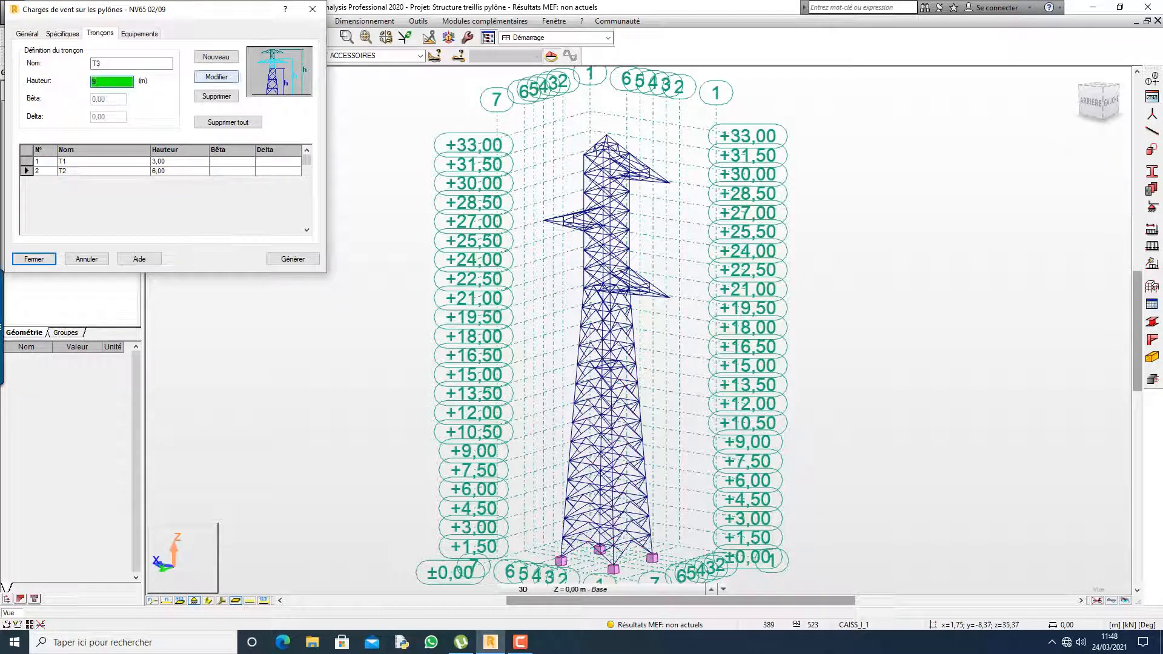
key("Return")
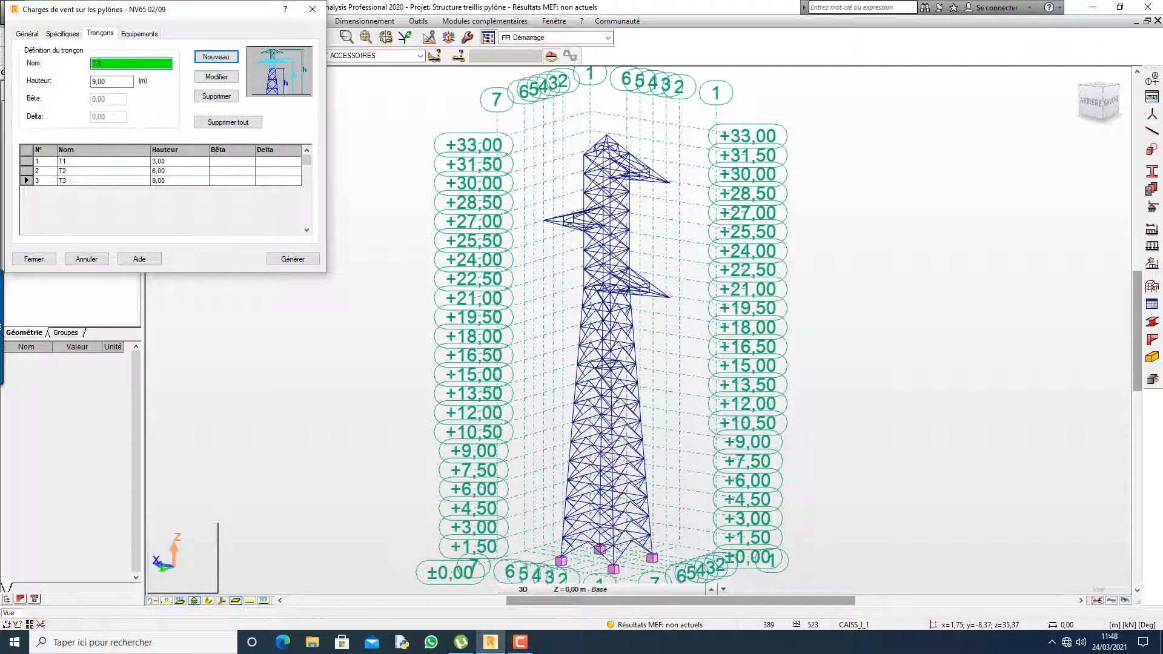
- Add pylon sections T4 with a height of 15 m and T5 with a height of 21 m
key("Tab")
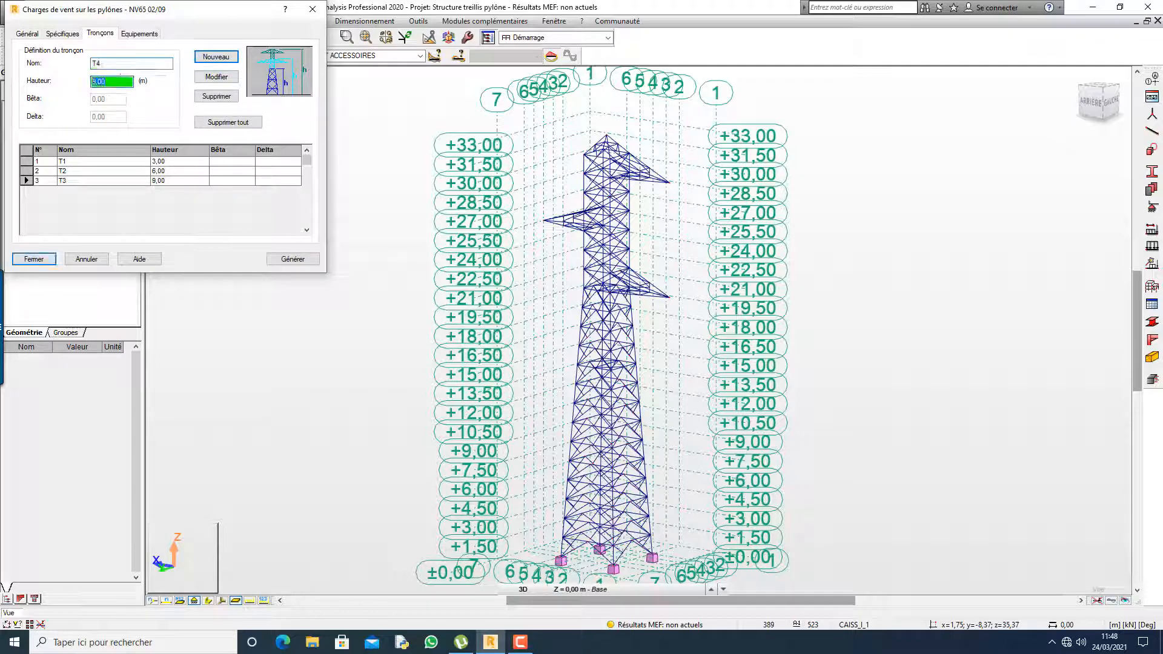
type("15")
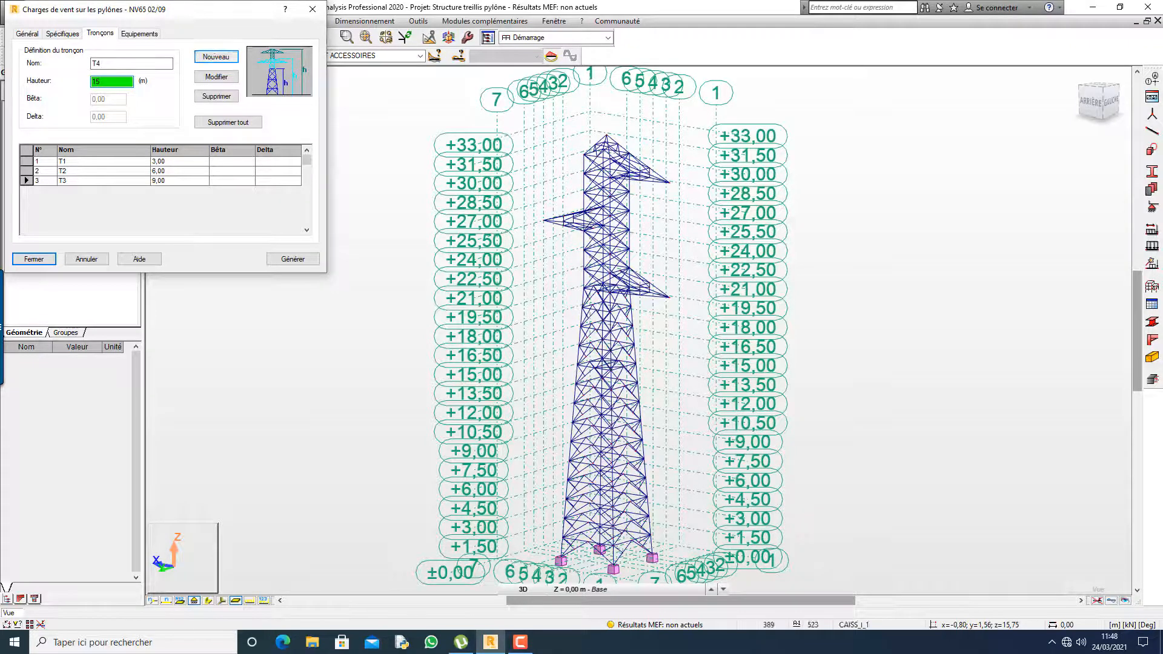
key("Return")
left_click(109, 63)
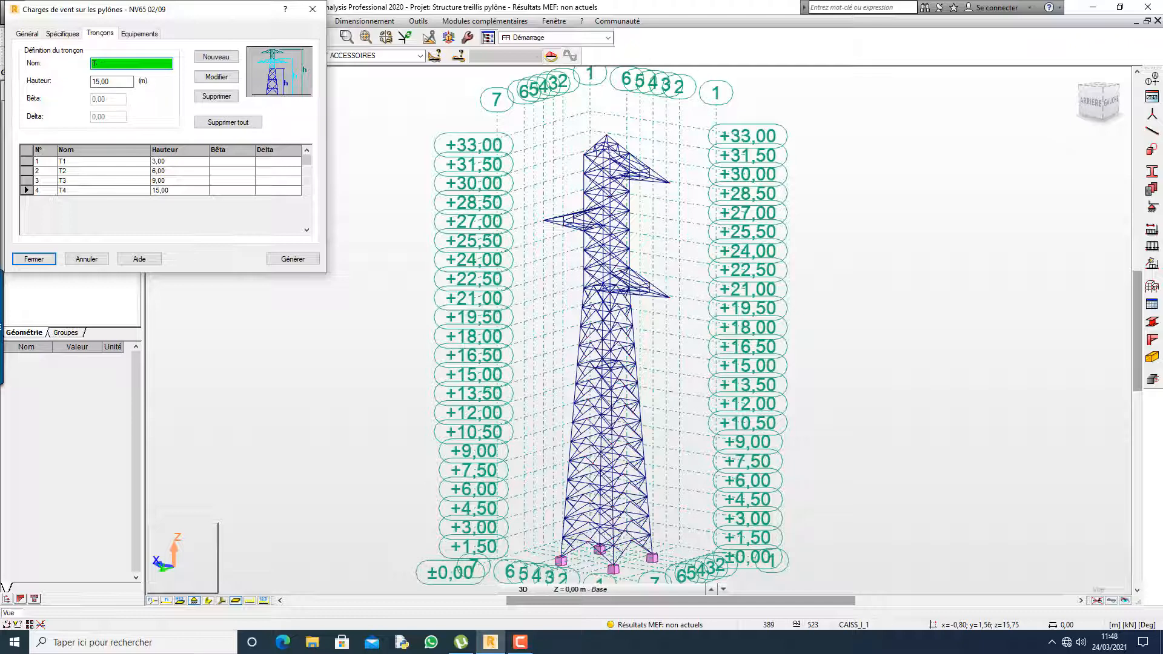
key("Tab")
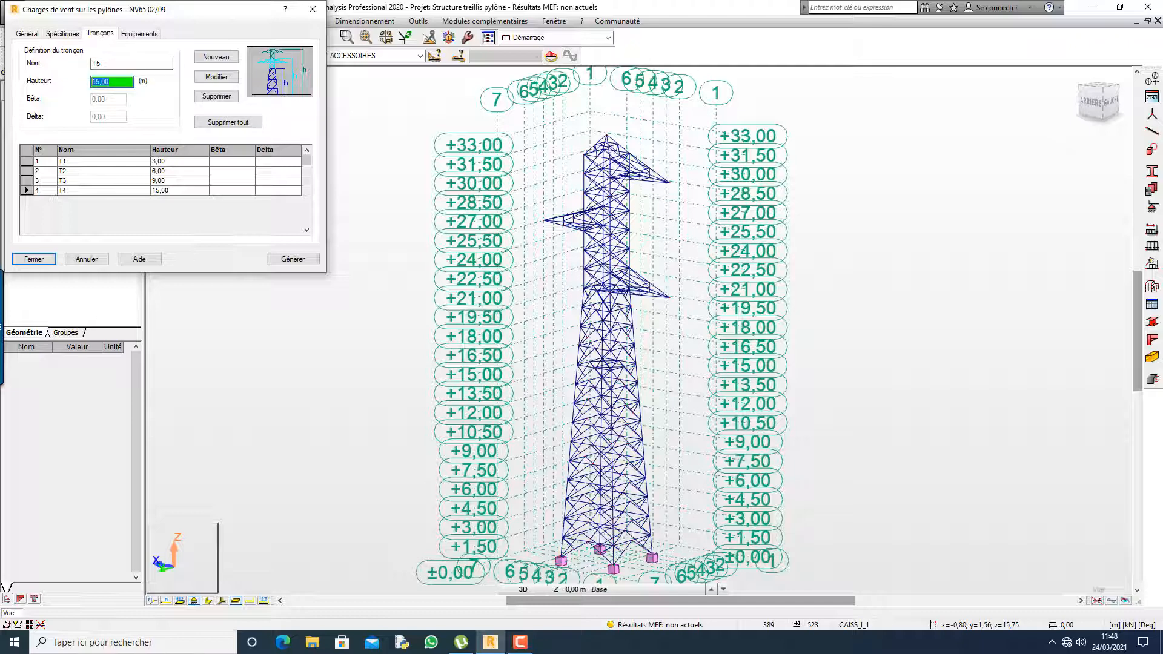
type("20")
left_click(216, 57)
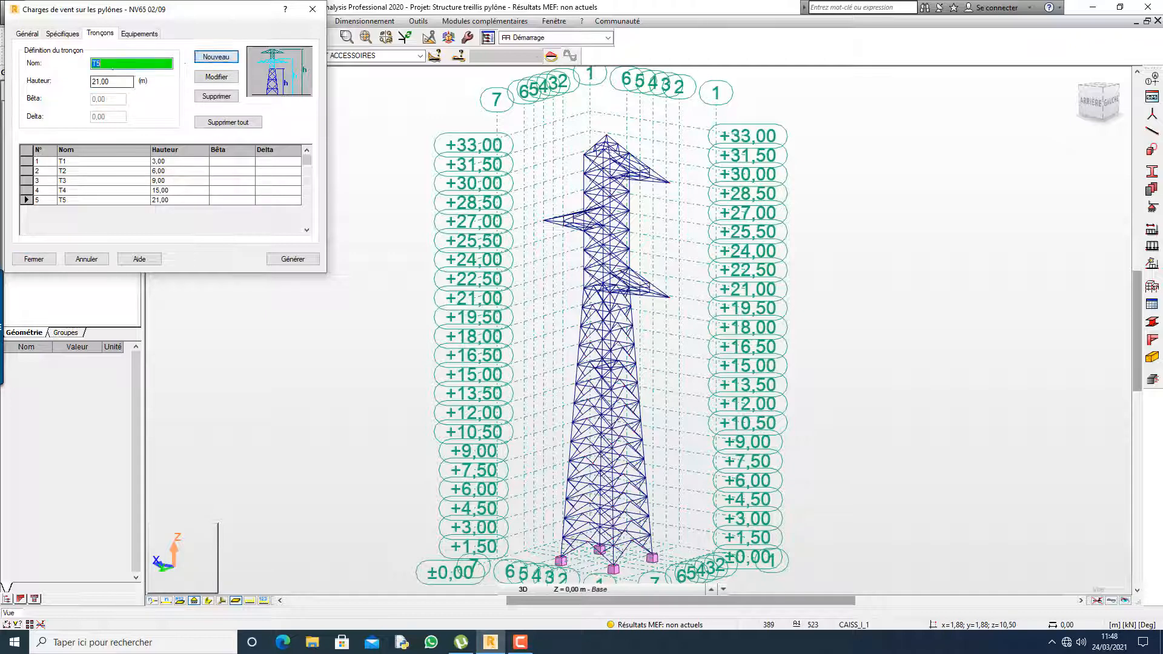
- Add pylon sections T6 with a height of 25.5 m and T7 with a height of 30 m
type("T")
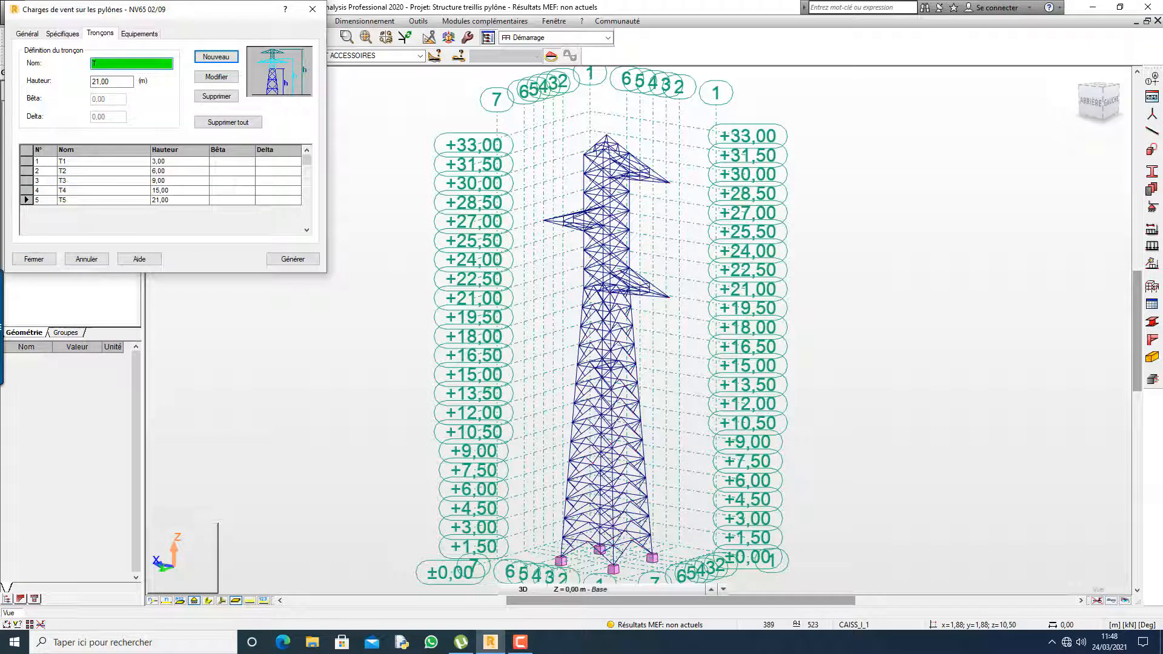
type("6")
key("Tab")
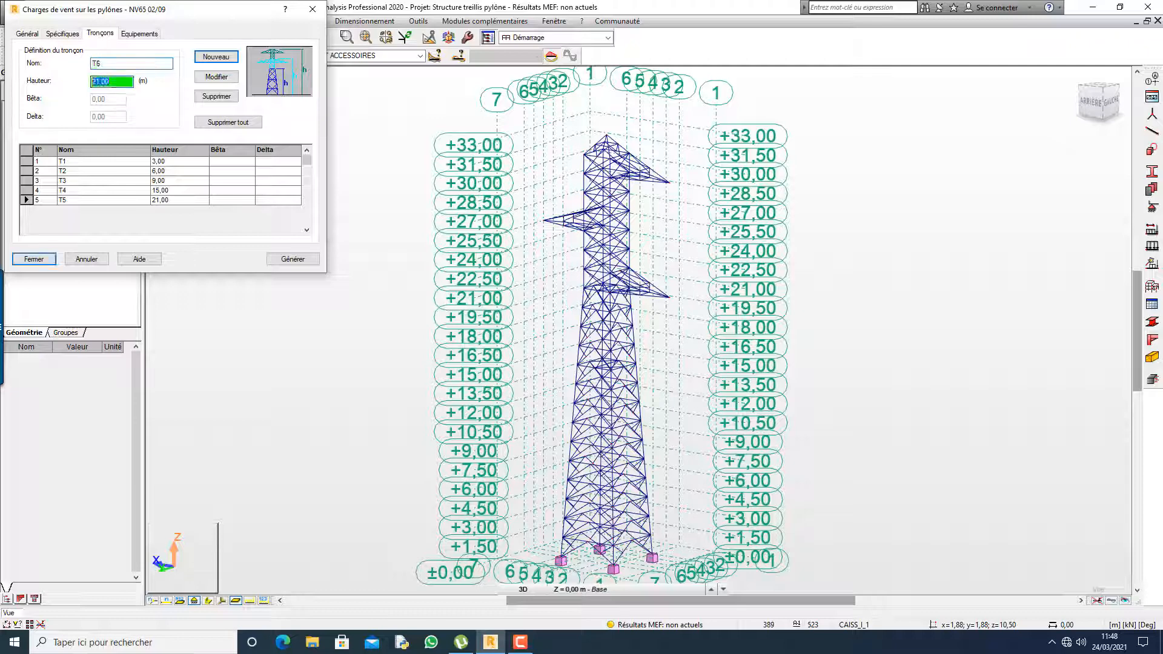
type("25.5")
key("Return")
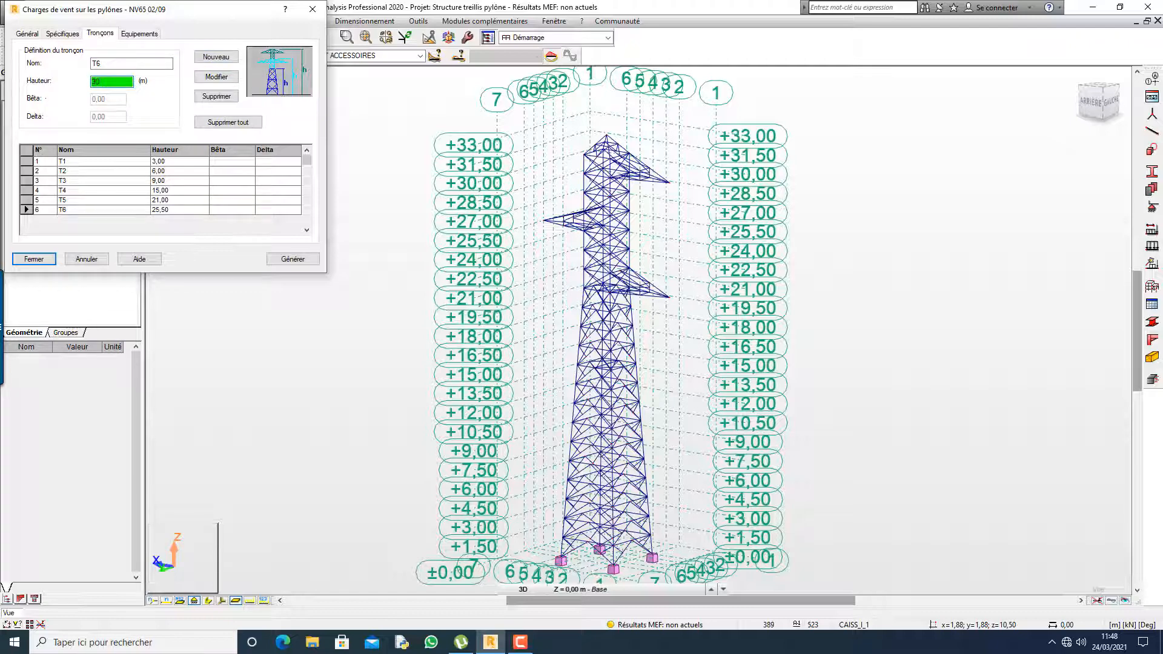
key("shift+Tab")
type("T")
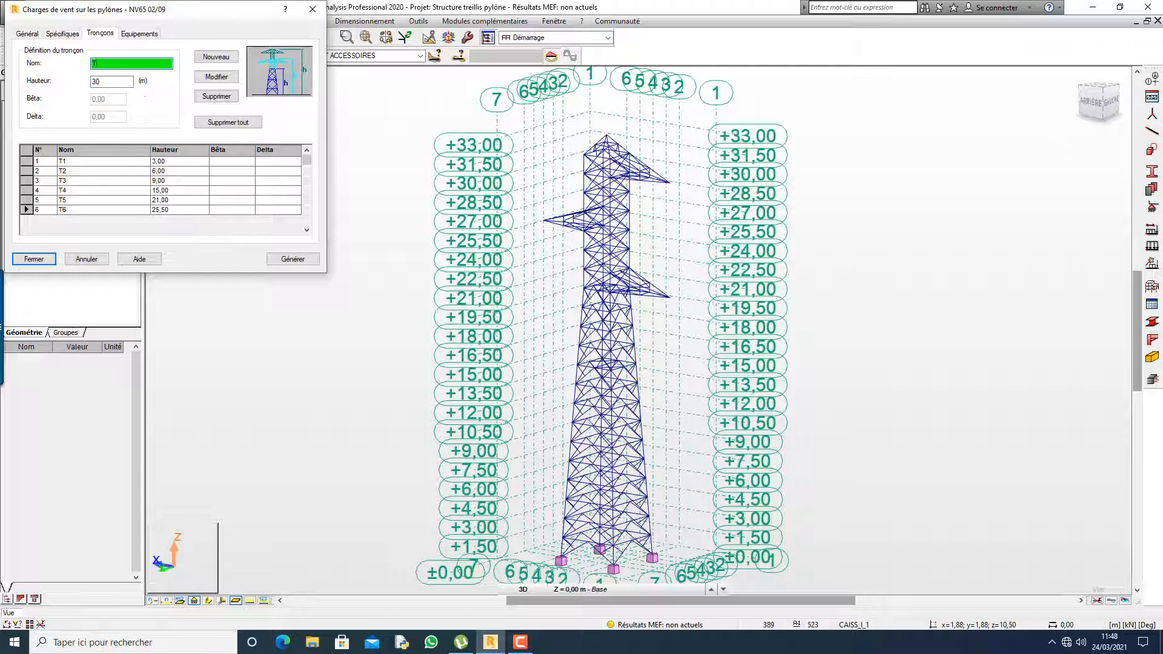
key("alt+n")
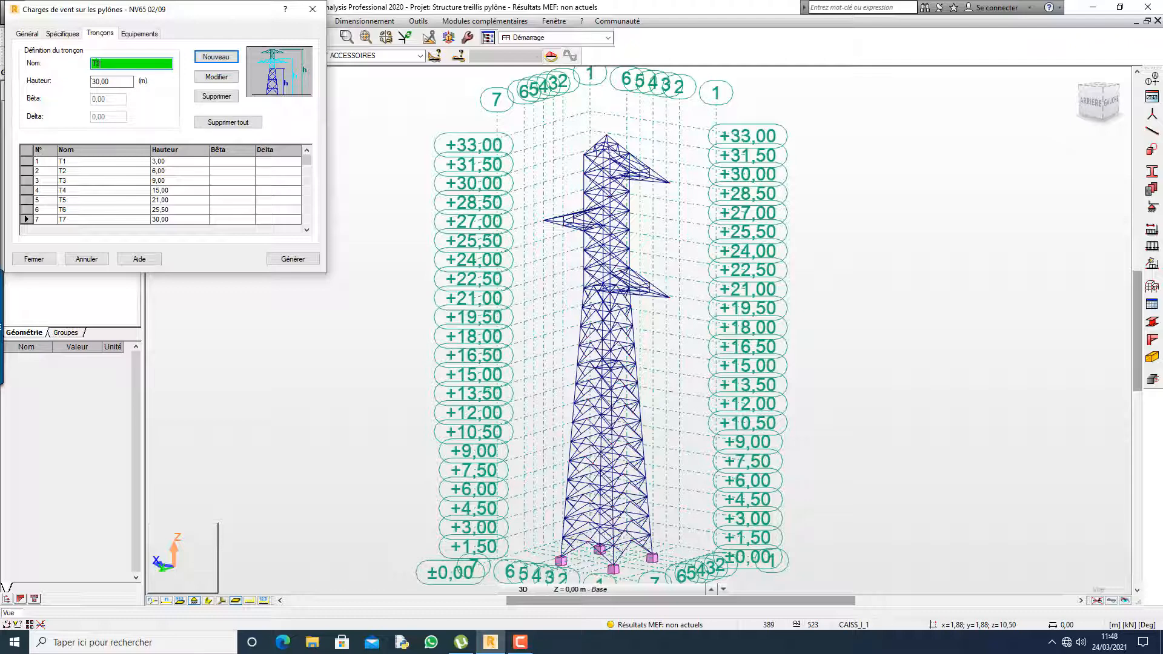
- Add the top pylon section T8 with a height of 33 m to the wind load definition
type("T8")
key("Tab")
type("33")
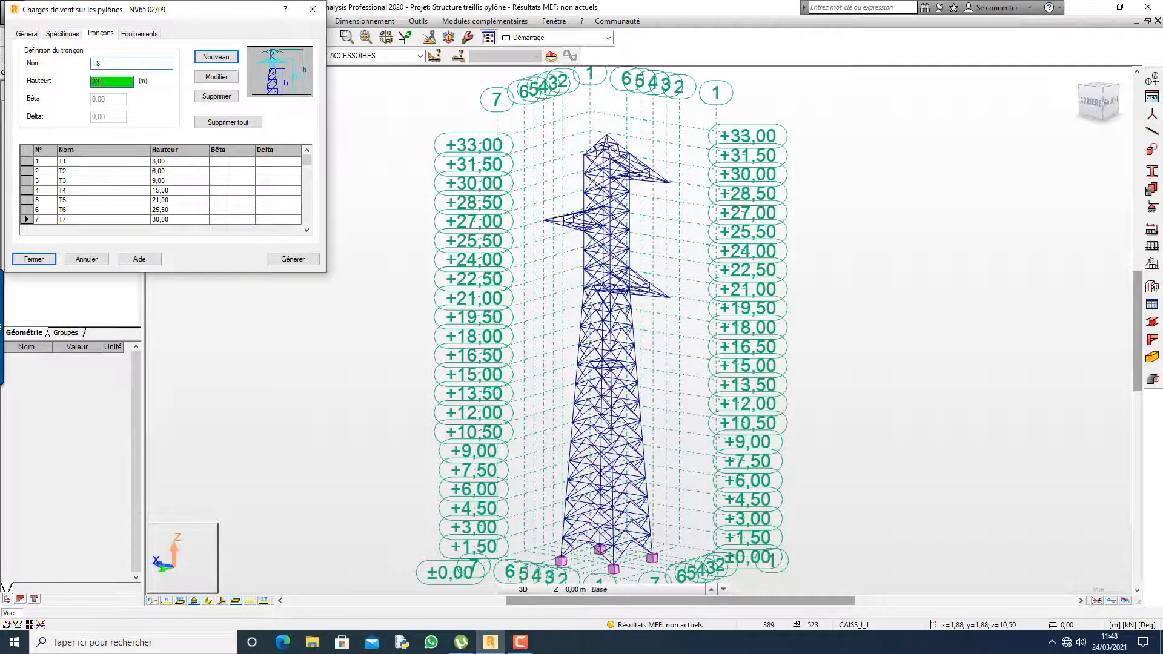
key("alt+n")
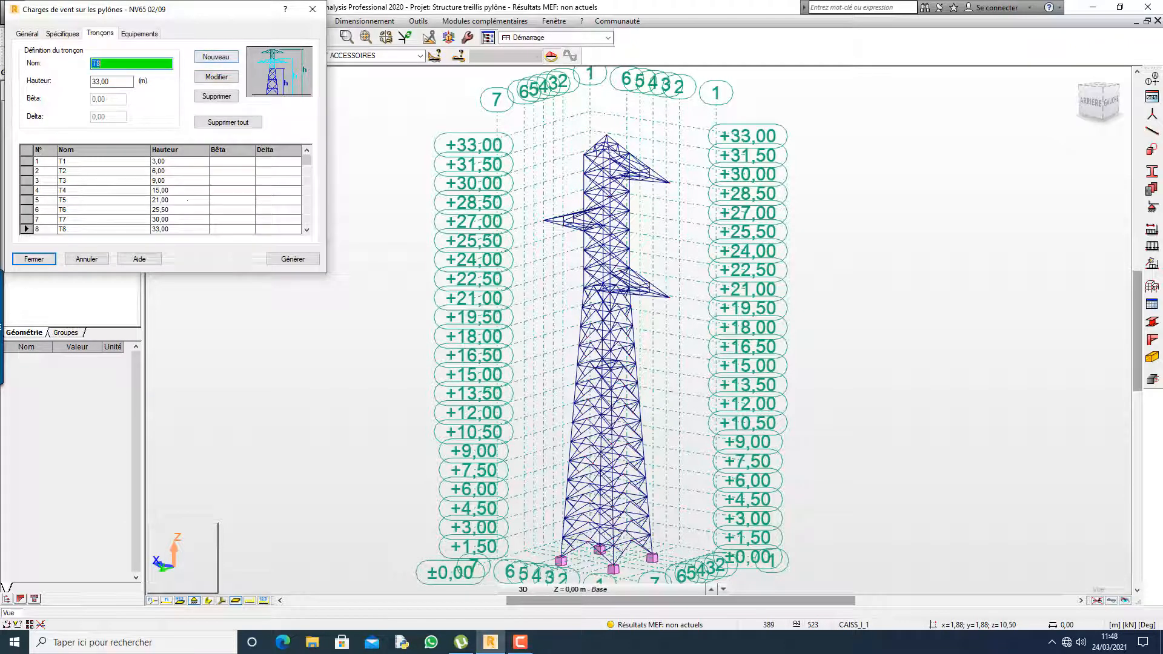
- Generate the pylon wind loads without defining any equipment, then look through the calculation report and close it
key("ctrl+Tab")
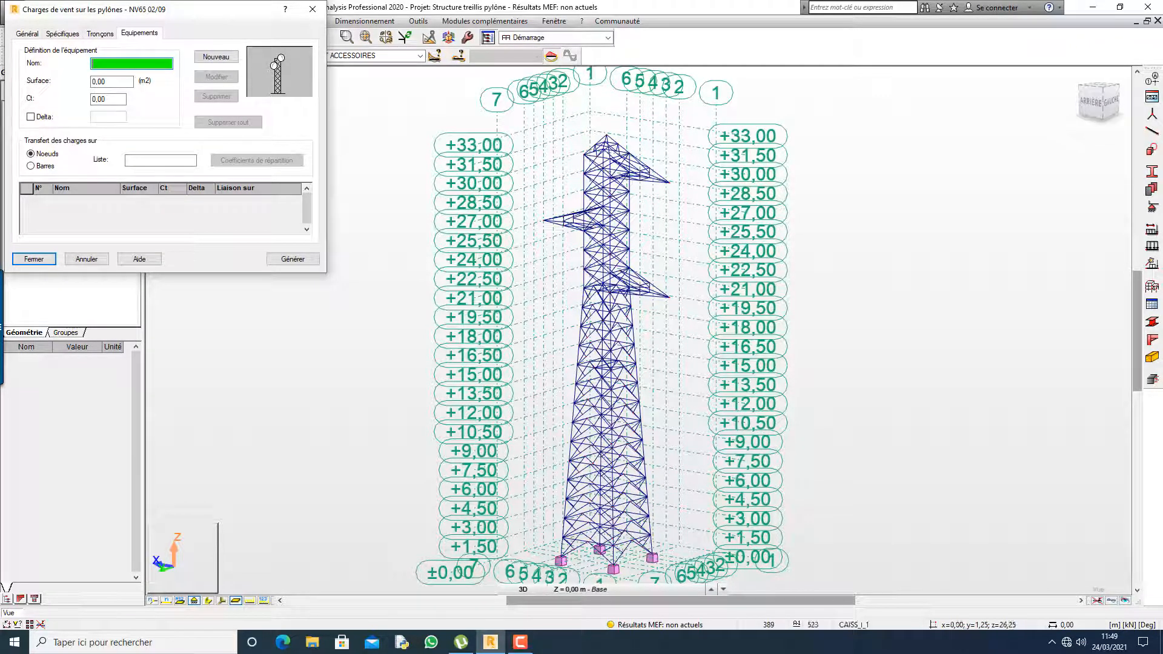
left_click_drag(182, 15, 375, 86)
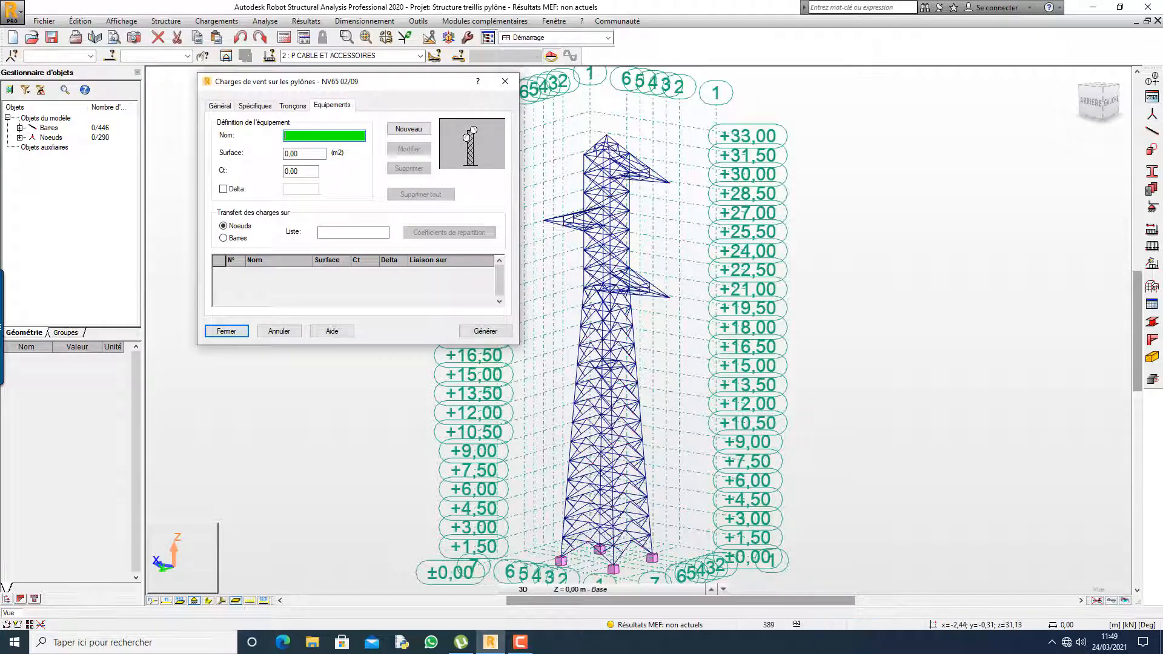
key("ctrl+Tab")
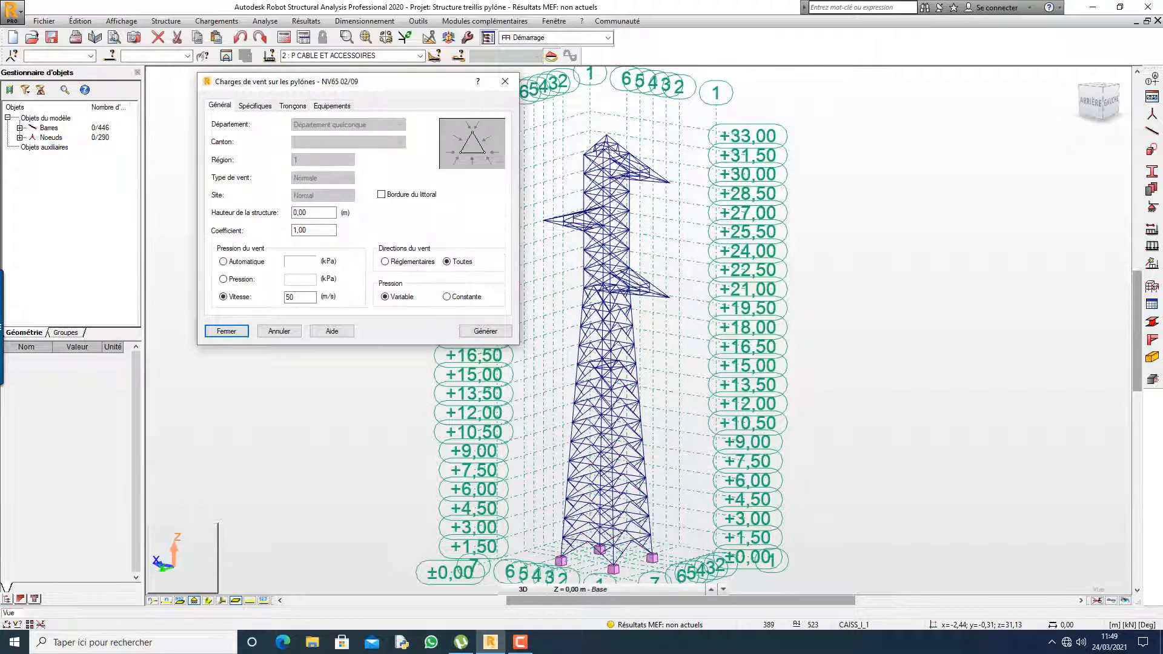
key("Return")
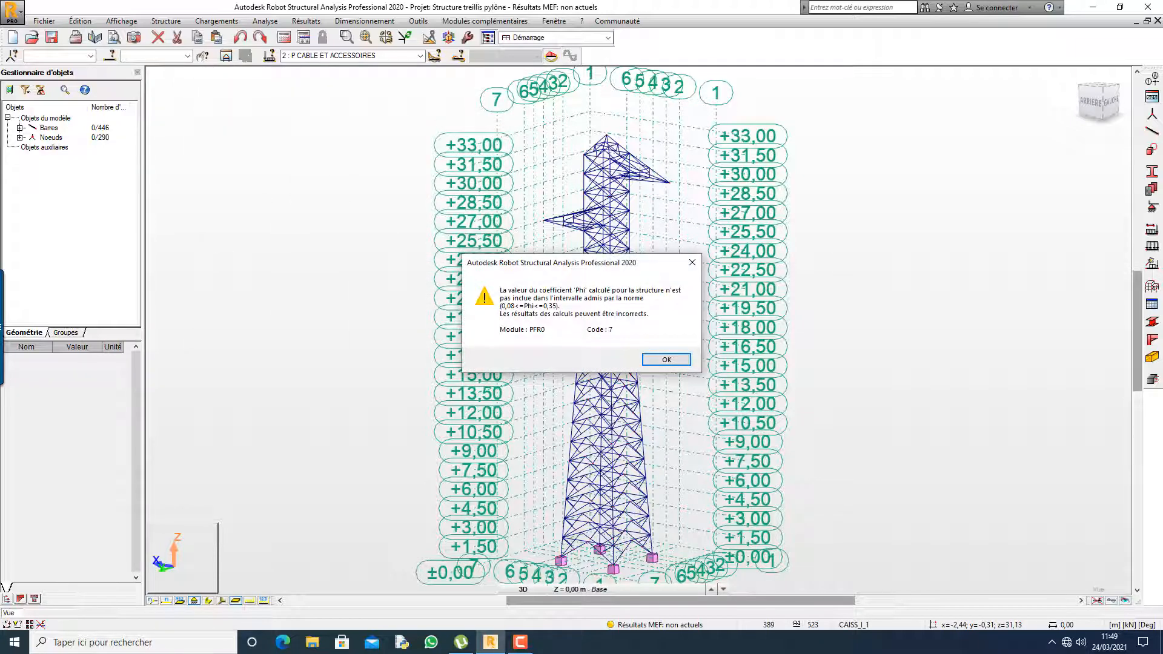
key("Return")
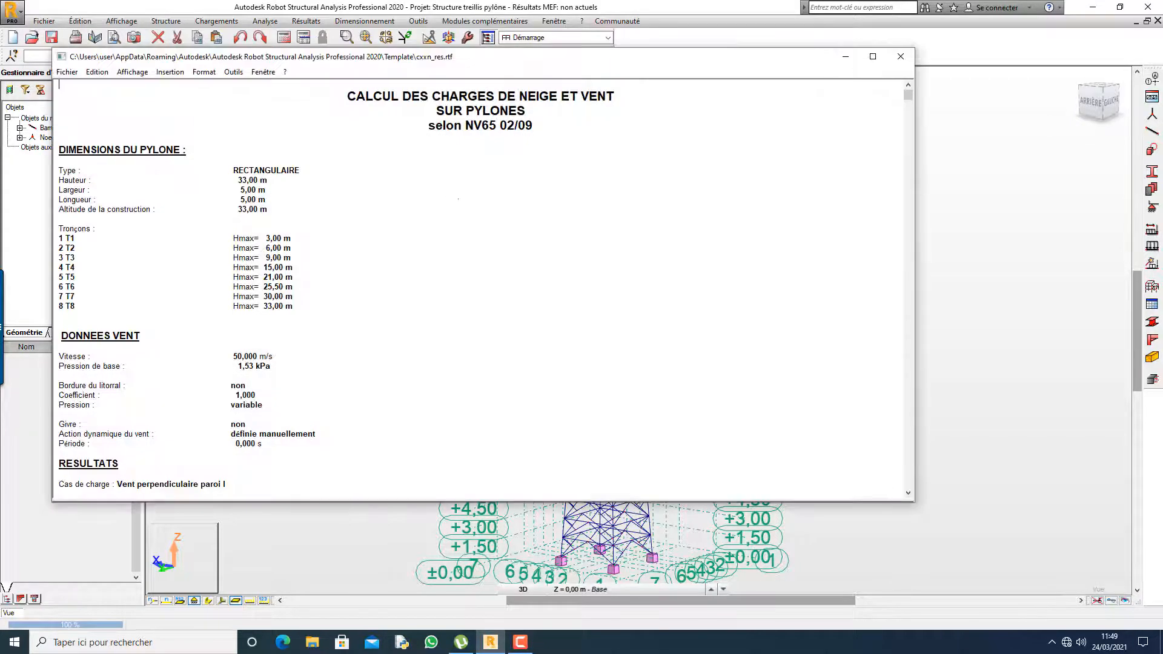
scroll(479, 291, "down", 13)
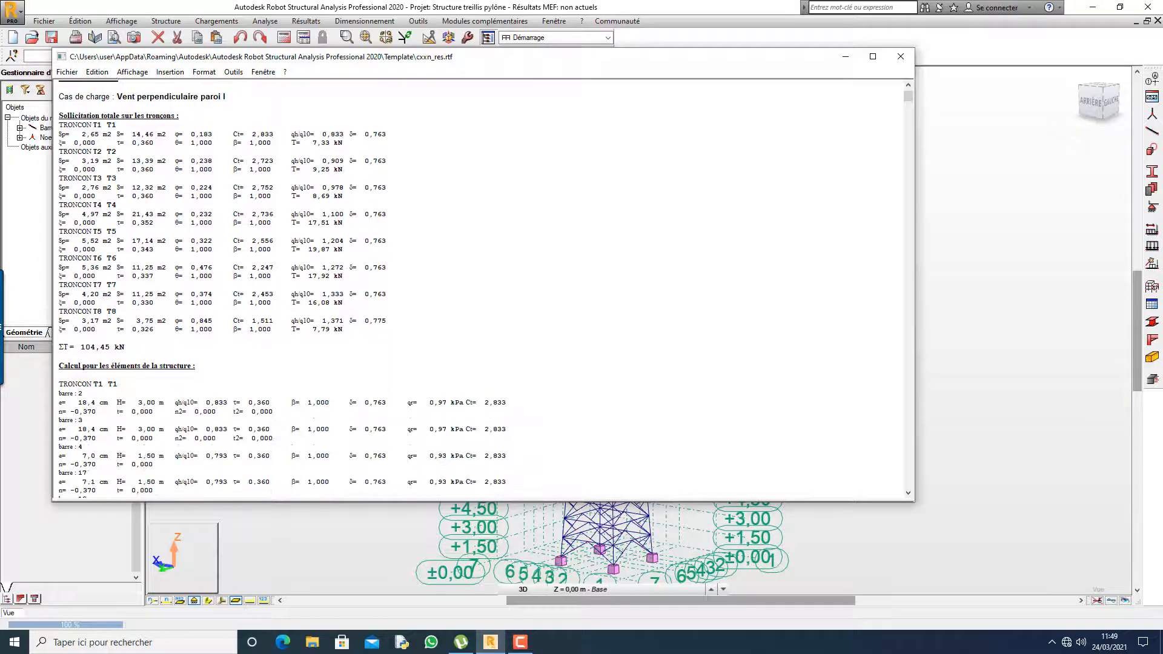
scroll(478, 290, "down", 3)
left_click(901, 57)
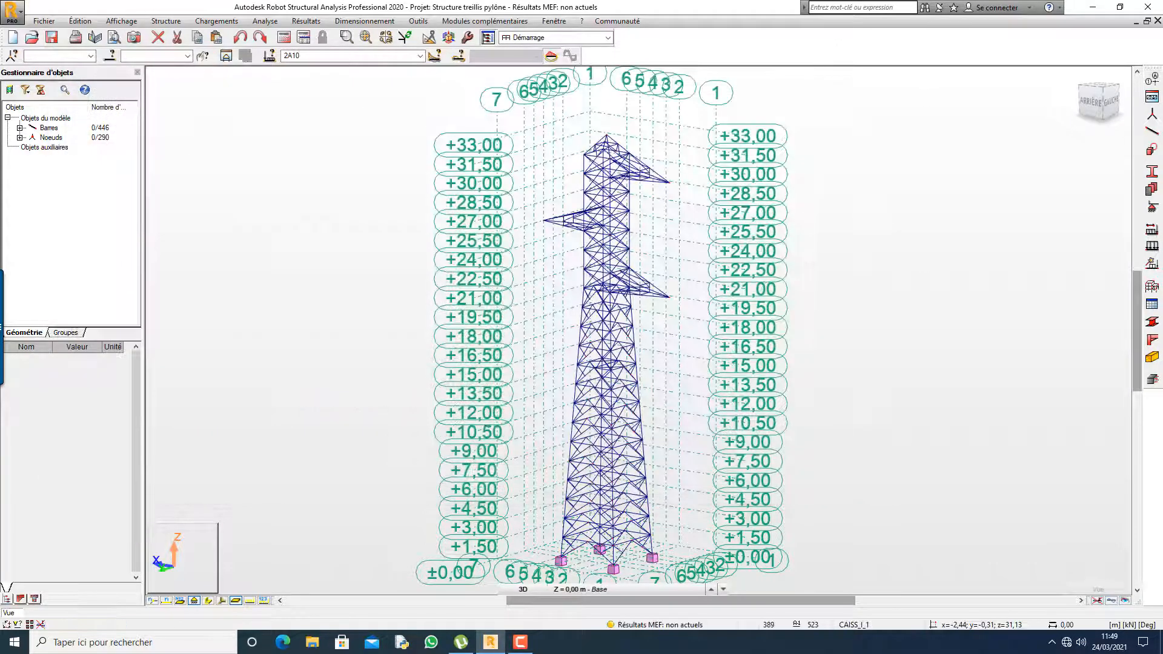
- Display wind load cases 3, 4, 5 and 7 in turn and examine their forces on the pylon from several angles
left_click(420, 56)
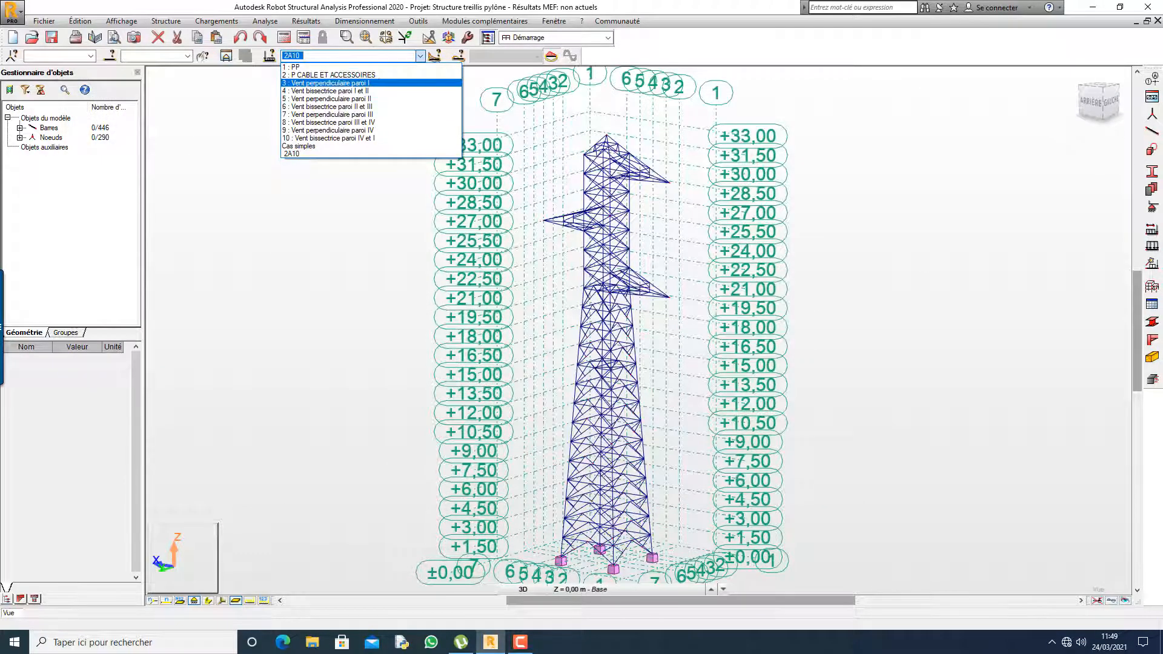
key("Return")
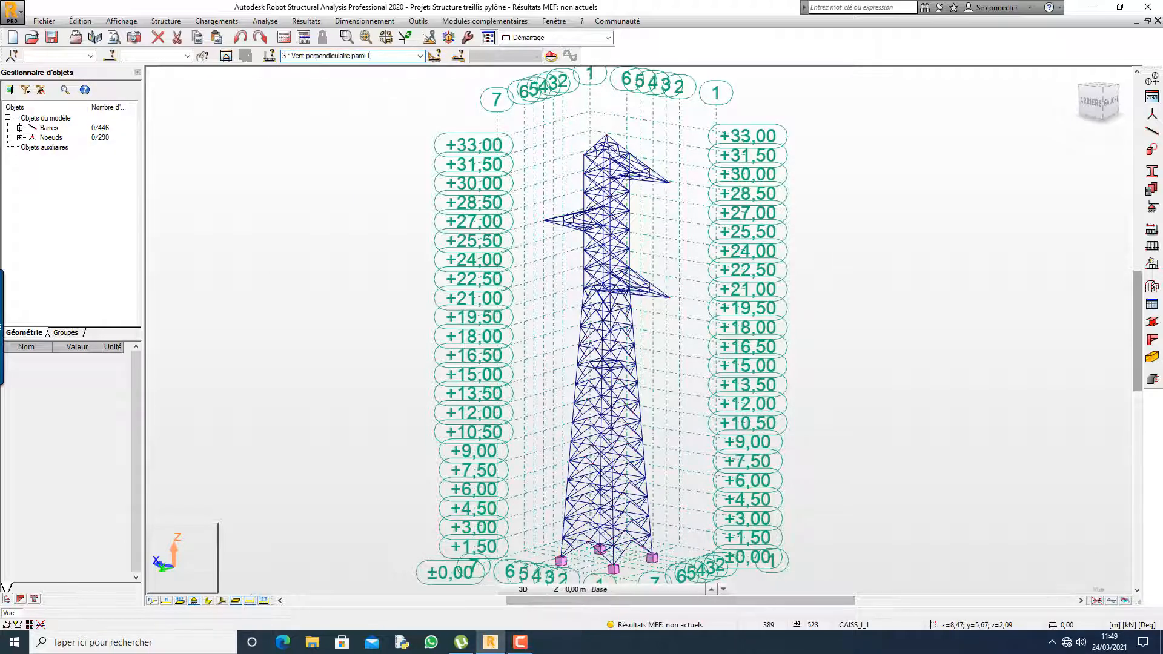
right_click(746, 169)
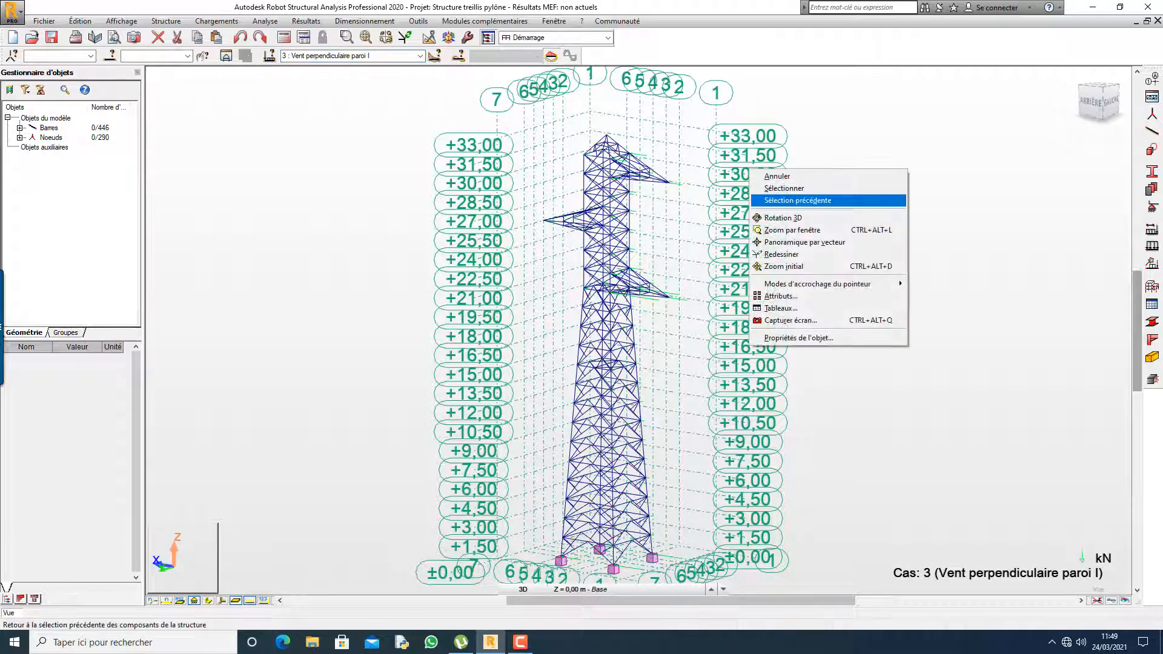
left_click(788, 218)
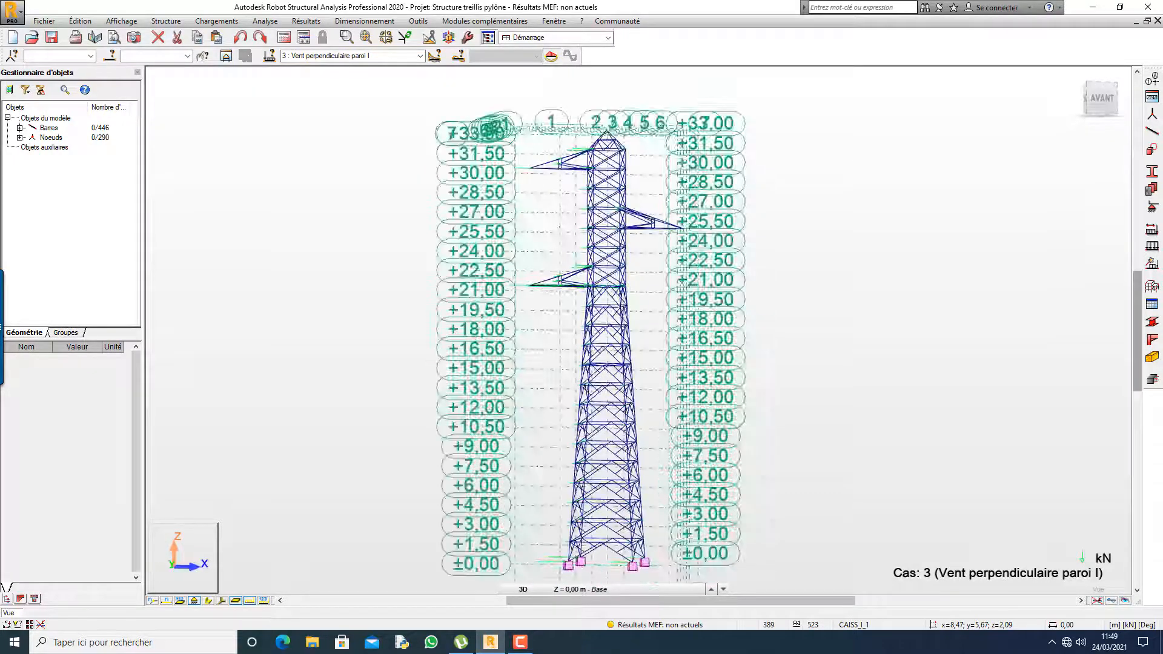
left_click(419, 56)
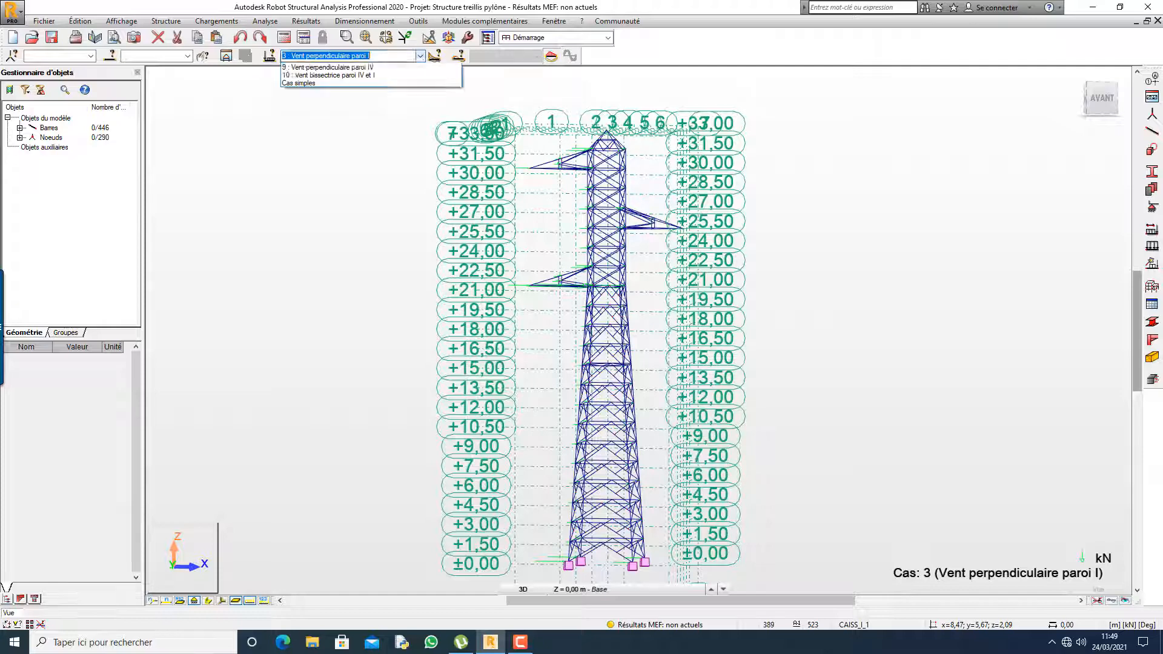
left_click(364, 91)
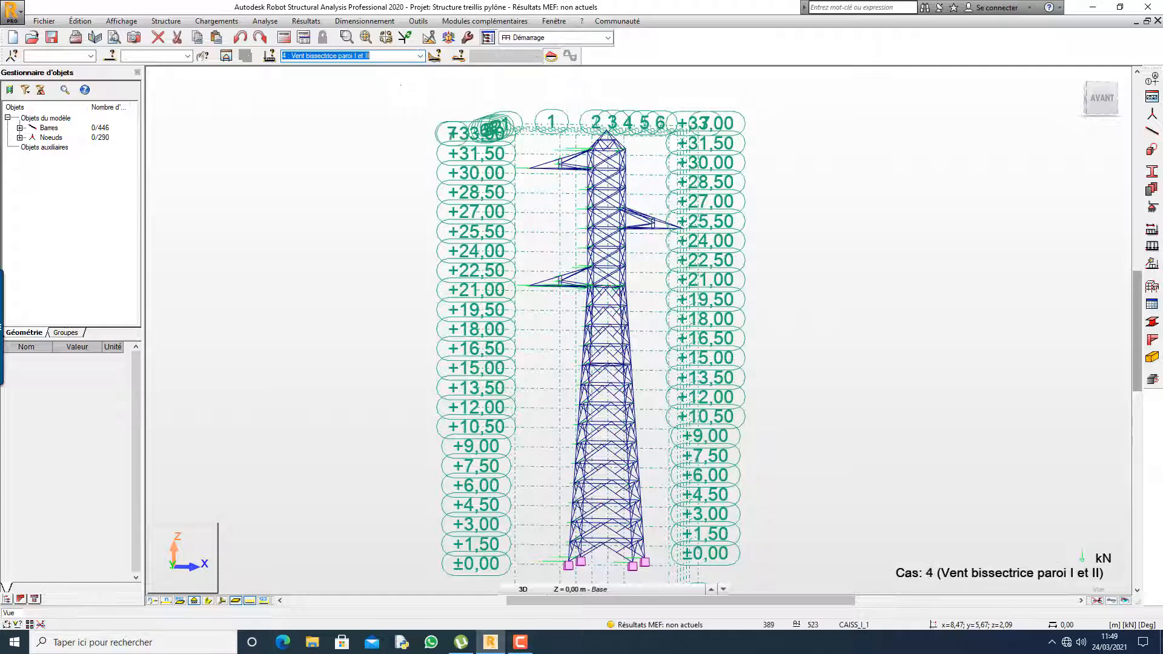
middle_click_drag(398, 206, 411, 70, "shift")
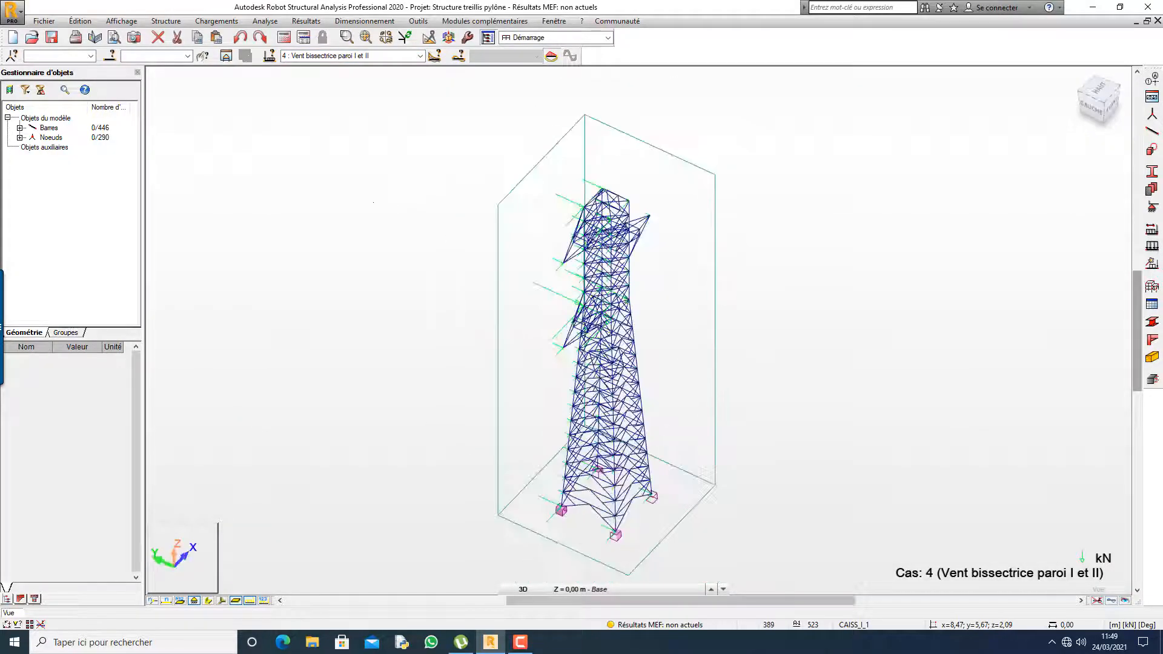
left_click(420, 55)
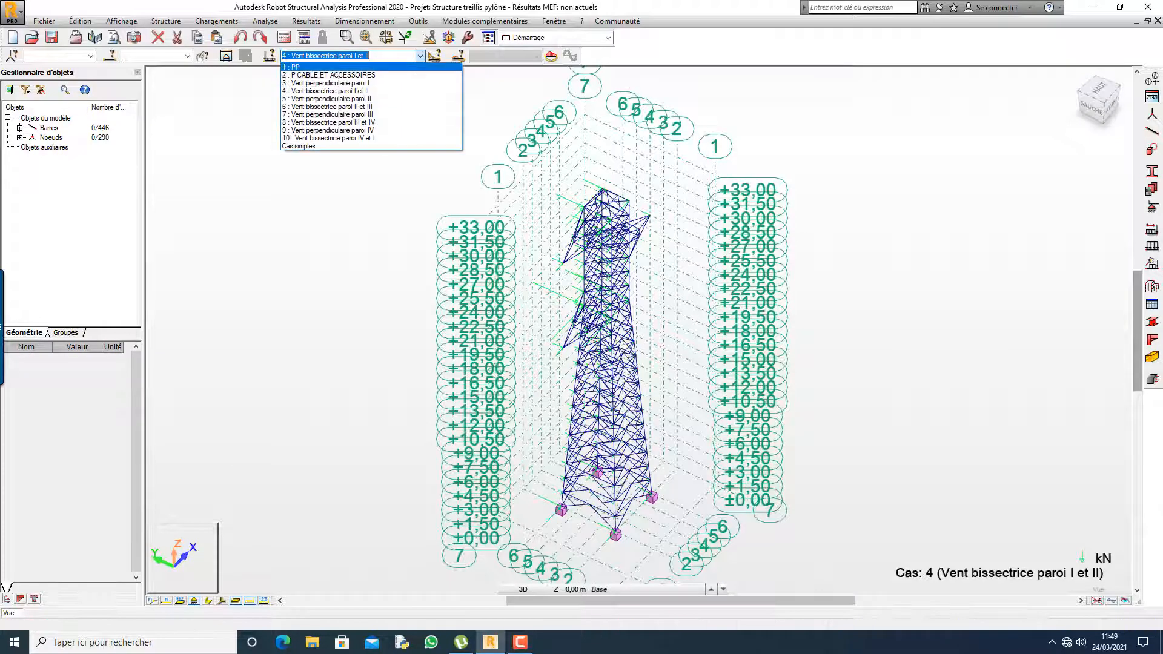
left_click(351, 99)
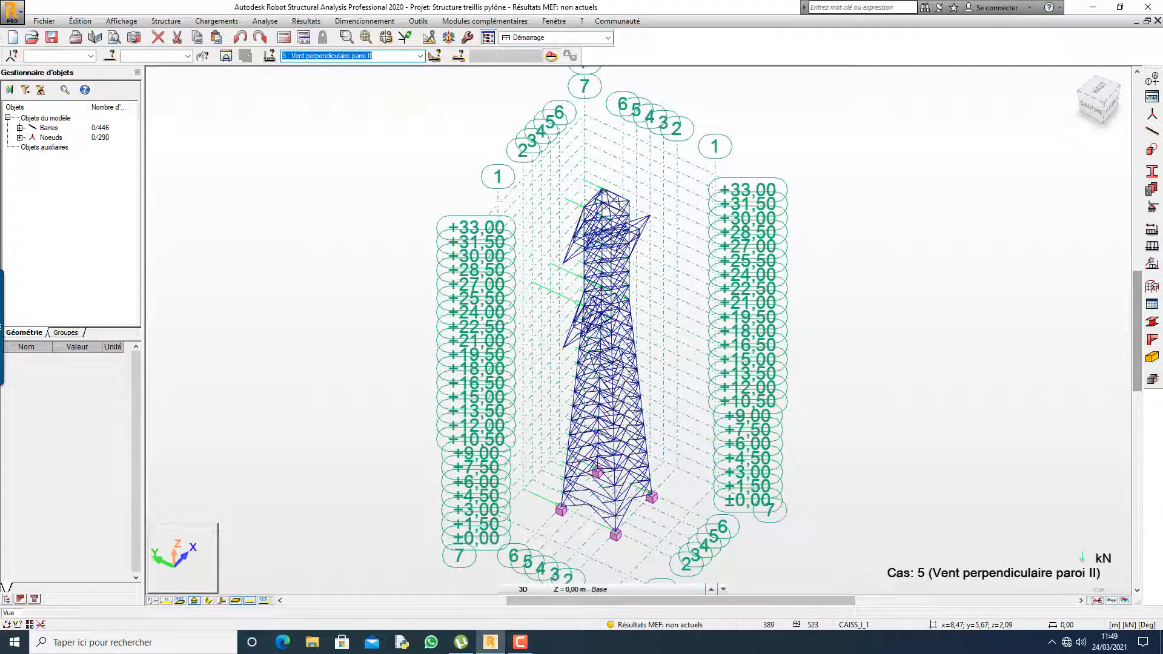
left_click(420, 55)
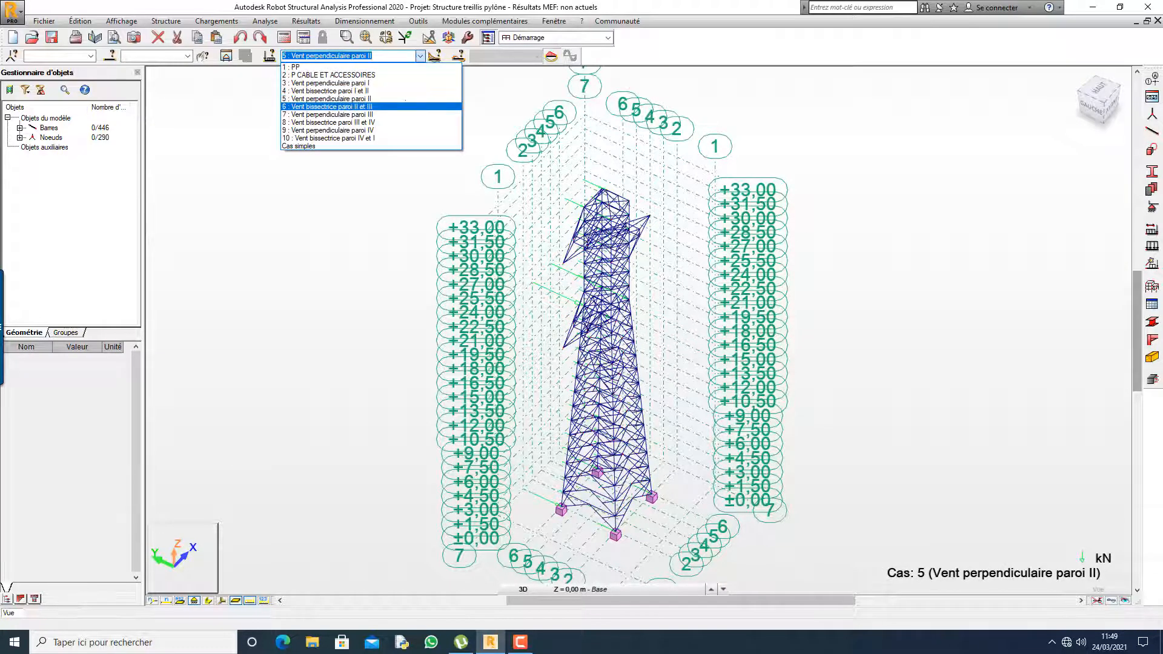
left_click(332, 114)
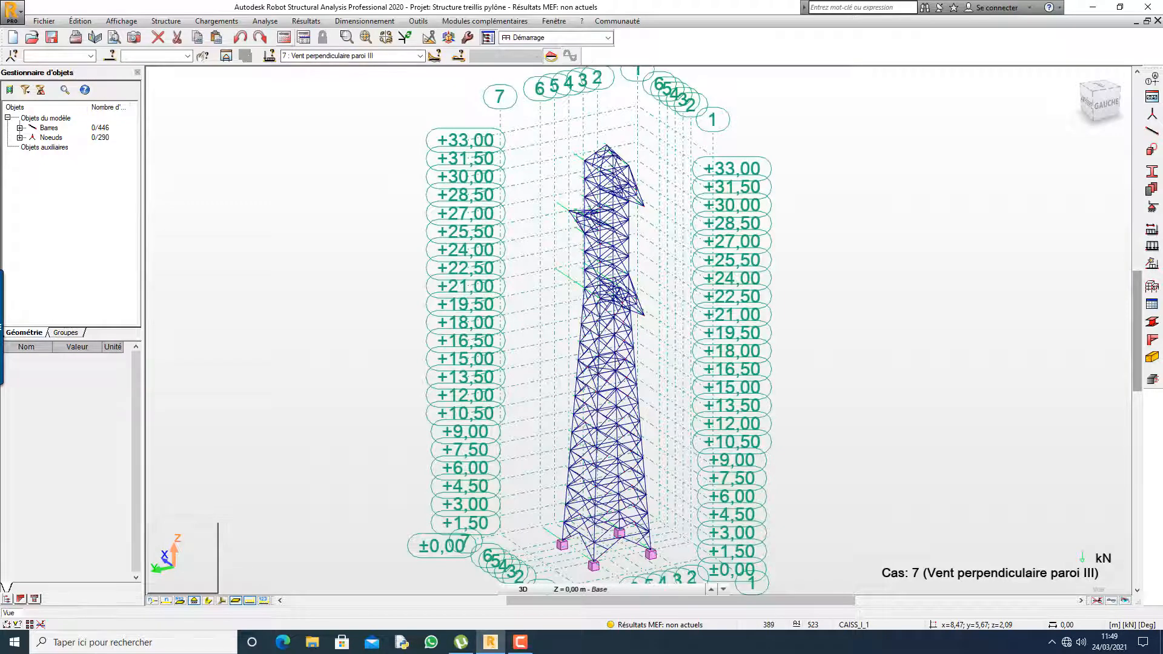
- Create manual load combination number 11 of type ELU and name it ELU1
left_click(216, 21)
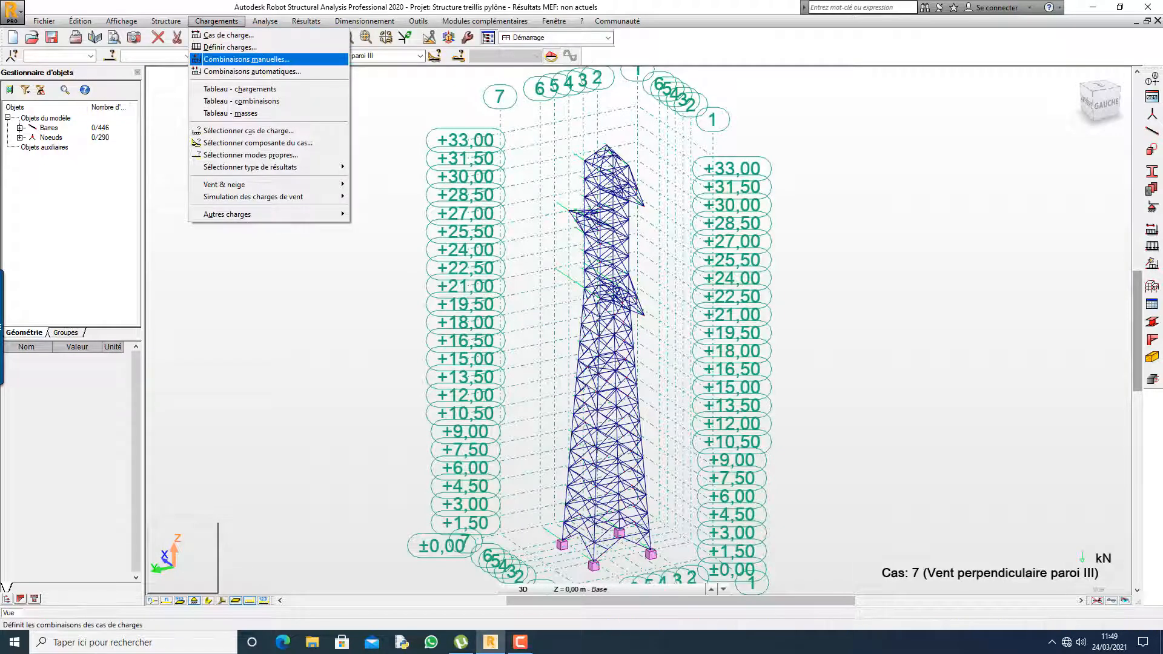
key("Return")
double_click(551, 326)
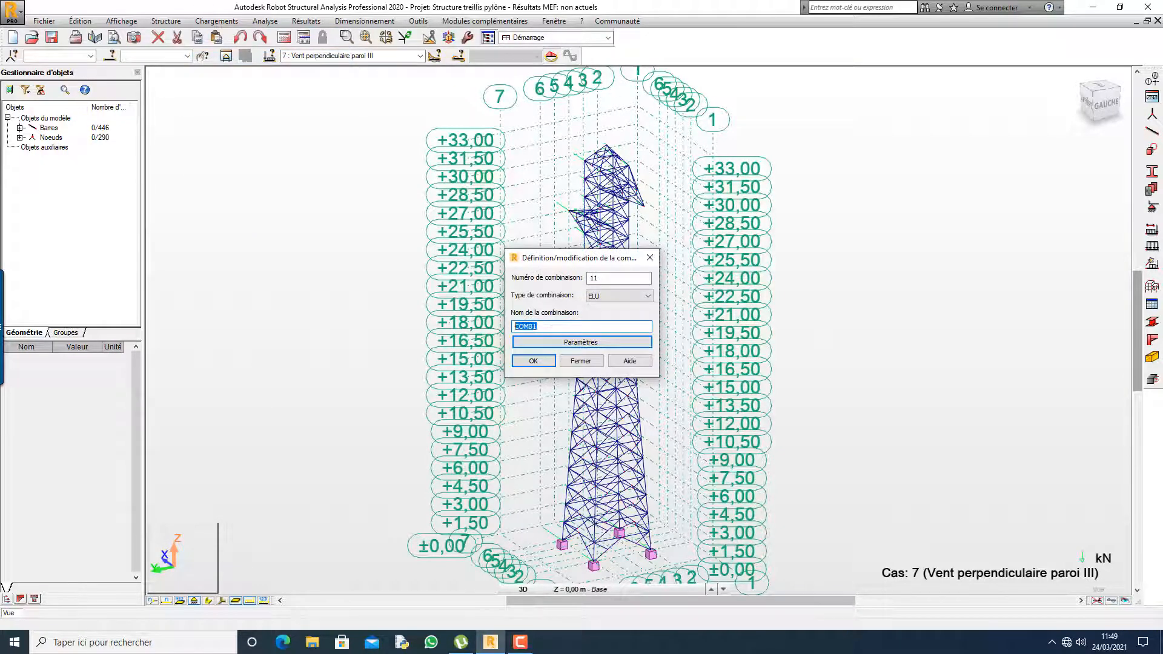
type("ELU1")
key("Return")
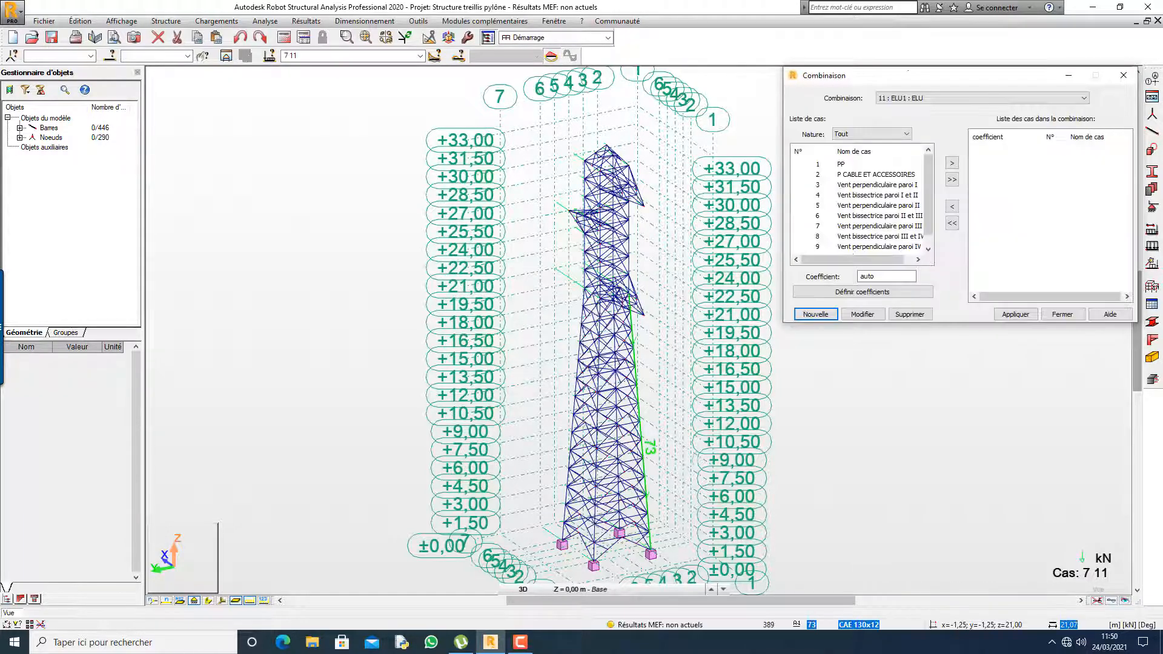
- Add the cases PP, P CABLE ET ACCESSOIRES and Vent perpendiculaire paroi I to combination ELU1 with automatic coefficients
left_click_drag(908, 71, 647, 88)
left_click(557, 180)
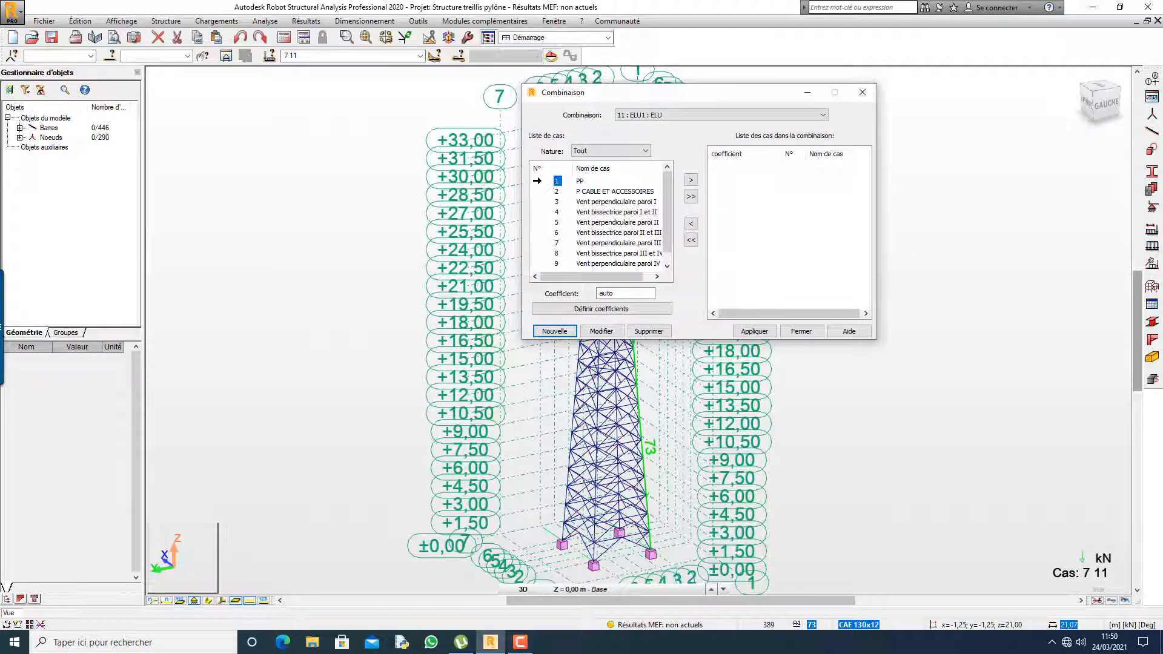
left_click(555, 192, "ctrl")
left_click(557, 202, "ctrl")
left_click(691, 180)
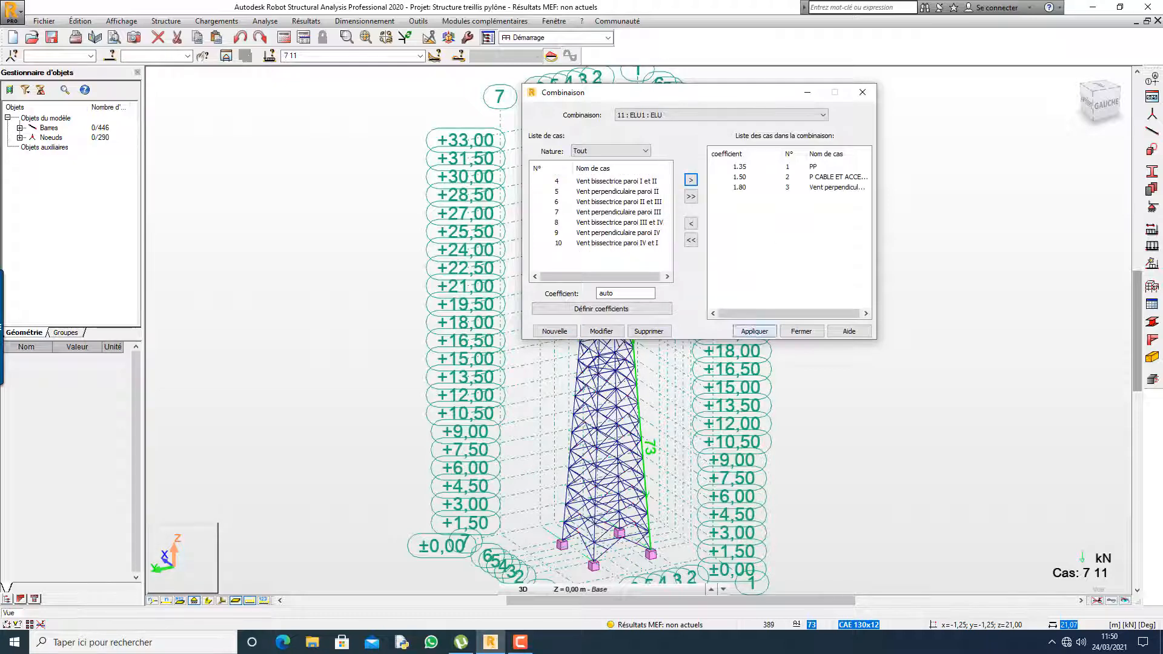
- Apply combination ELU1, and create manual load combination number 12 of type ELU named ELU2
left_click(754, 331)
left_click(555, 331)
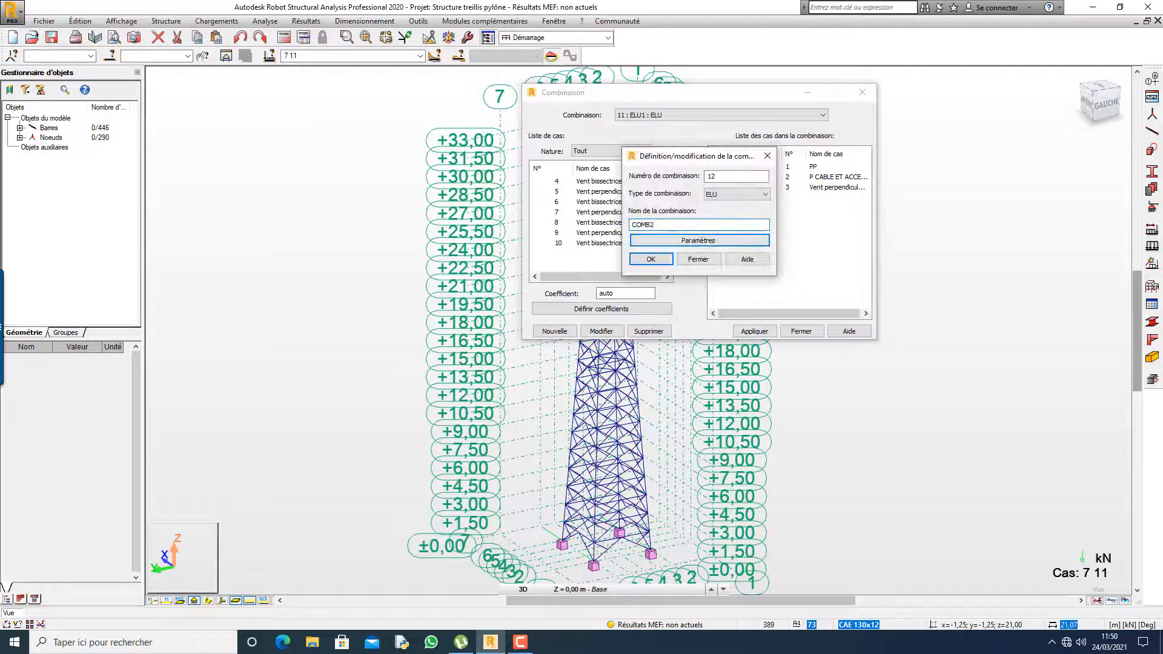
left_click_drag(656, 225, 633, 225)
type("ELU2")
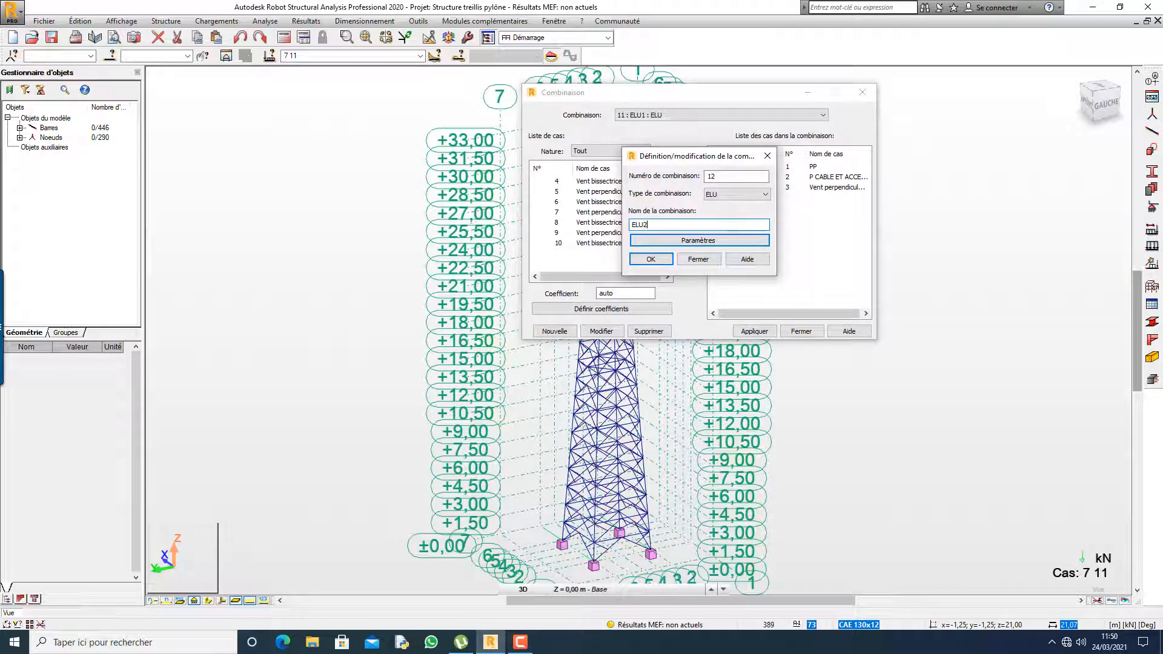
key("Return")
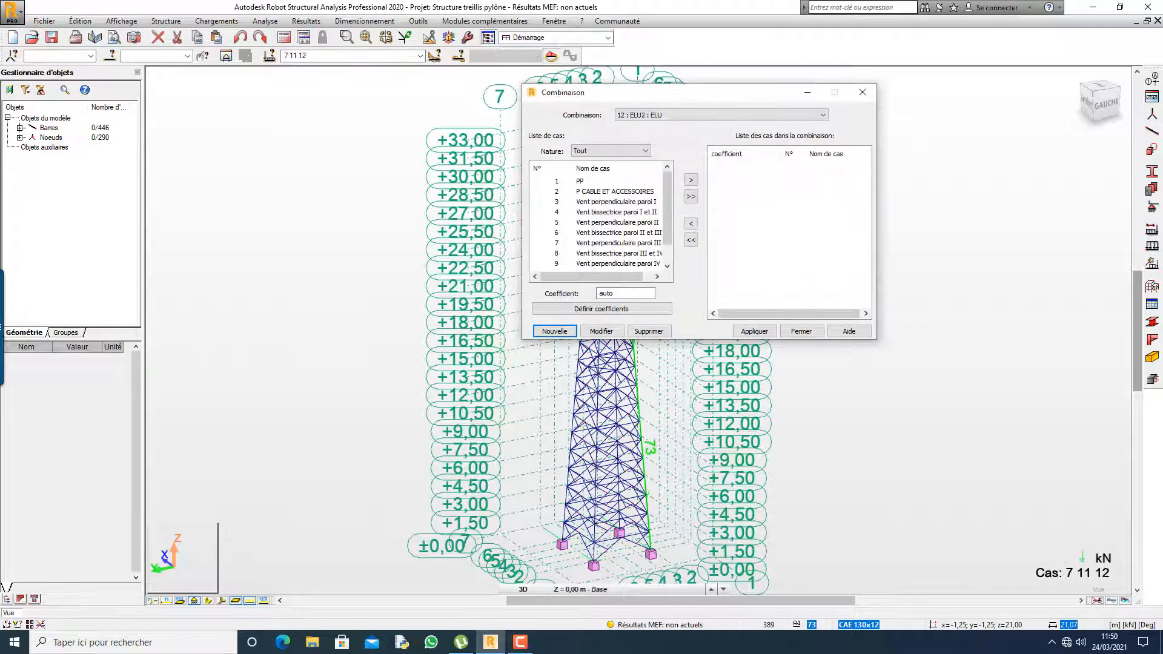
- Add the cases PP, P CABLE ET ACCESSOIRES and Vent bissectrice paroi I et II to combination ELU2 with automatic coefficients and apply it
left_click(557, 181)
left_click(558, 192)
left_click(557, 181)
left_click(557, 192, "ctrl")
left_click_drag(558, 192, 557, 214)
left_click(557, 212, "ctrl")
left_click(557, 210, "ctrl")
left_click(558, 202, "ctrl")
left_click(691, 180)
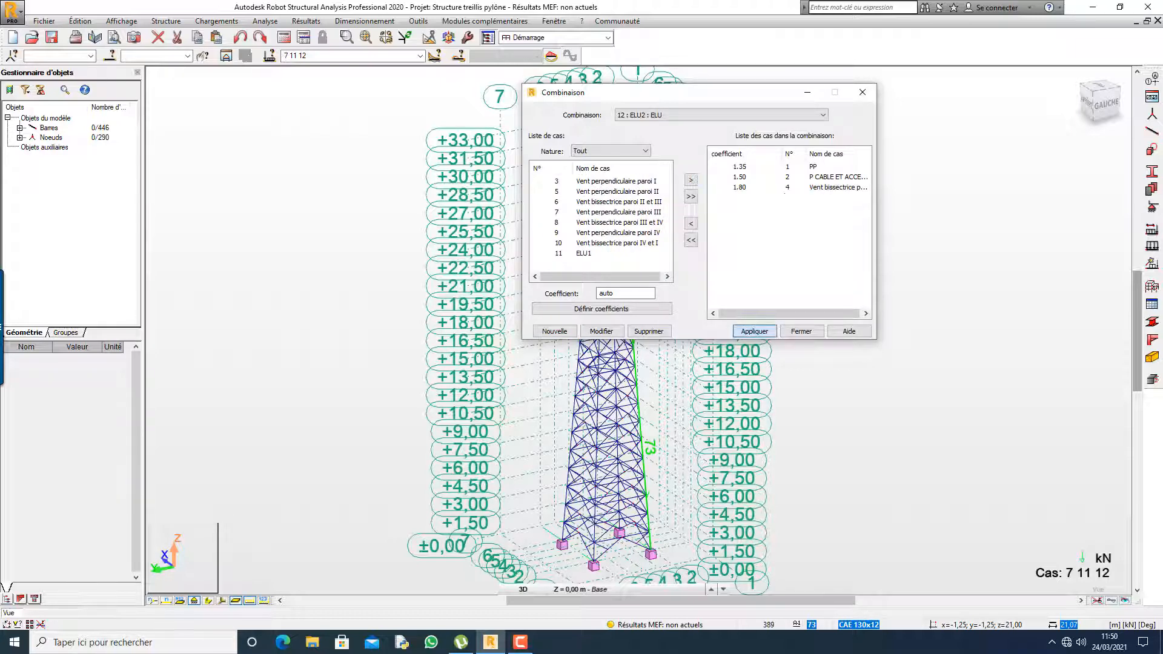
left_click(755, 332)
- Create manual load combination number 13 of type ELU and name it ELU3
left_click(554, 331)
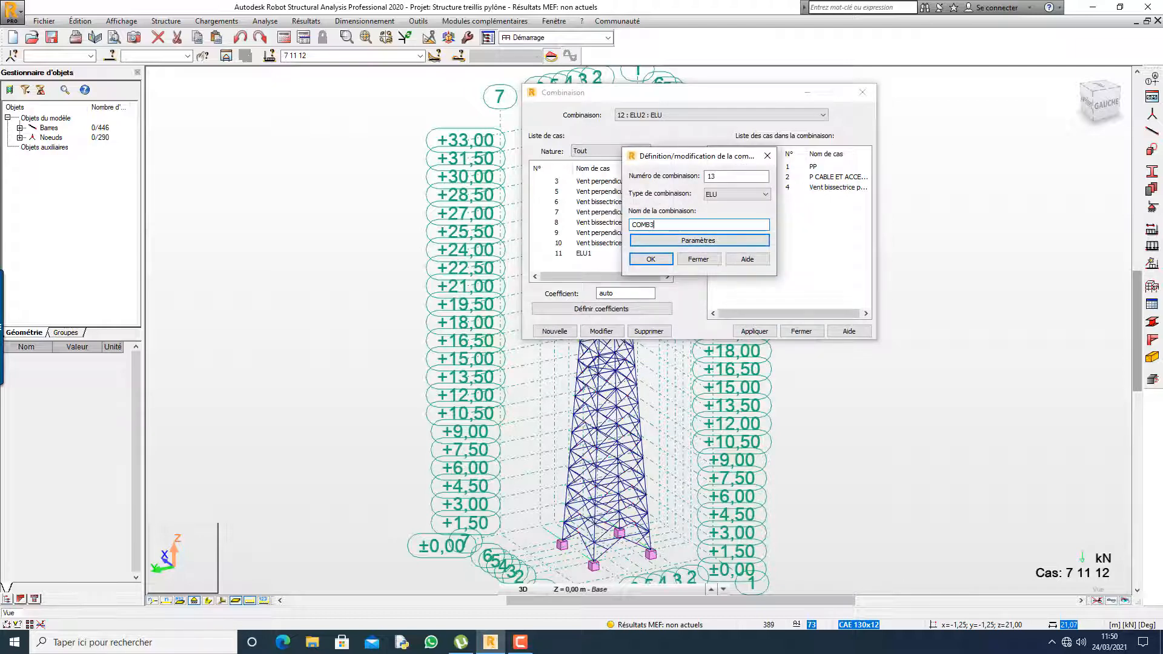
double_click(654, 224)
type("ELU3")
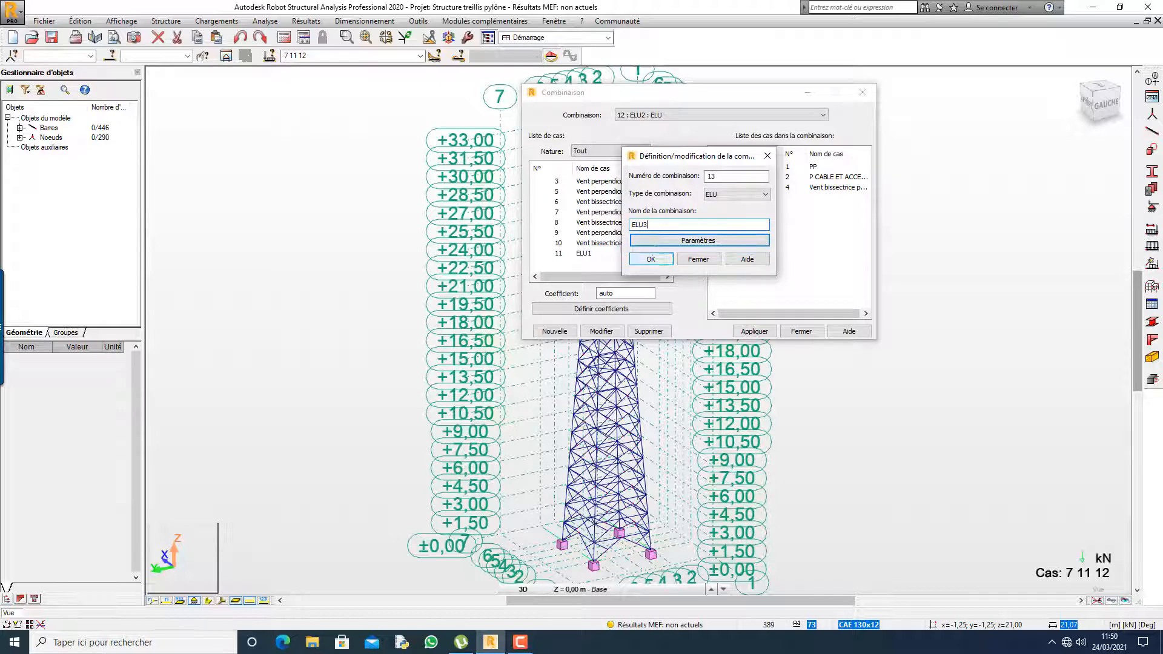
key("Return")
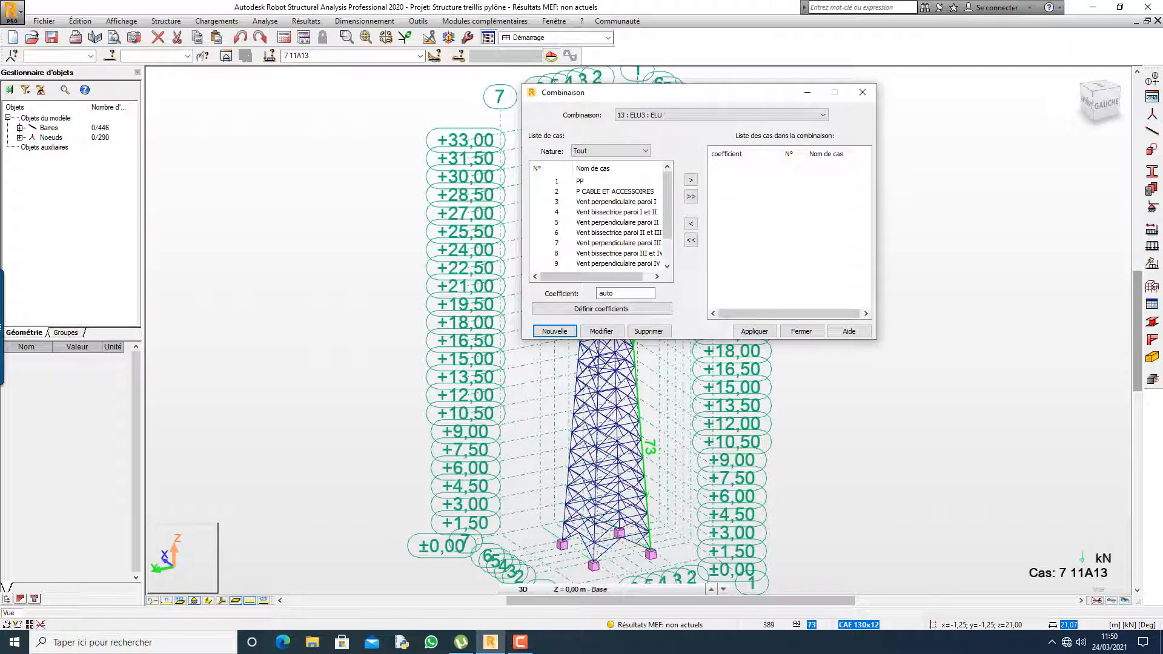
- Add the cases PP, P CABLE ET ACCESSOIRES and Vent perpendiculaire paroi II to combination ELU3 with automatic coefficients and apply it
left_click(557, 192)
left_click(557, 181)
left_click(557, 192, "ctrl")
left_click(557, 223, "ctrl")
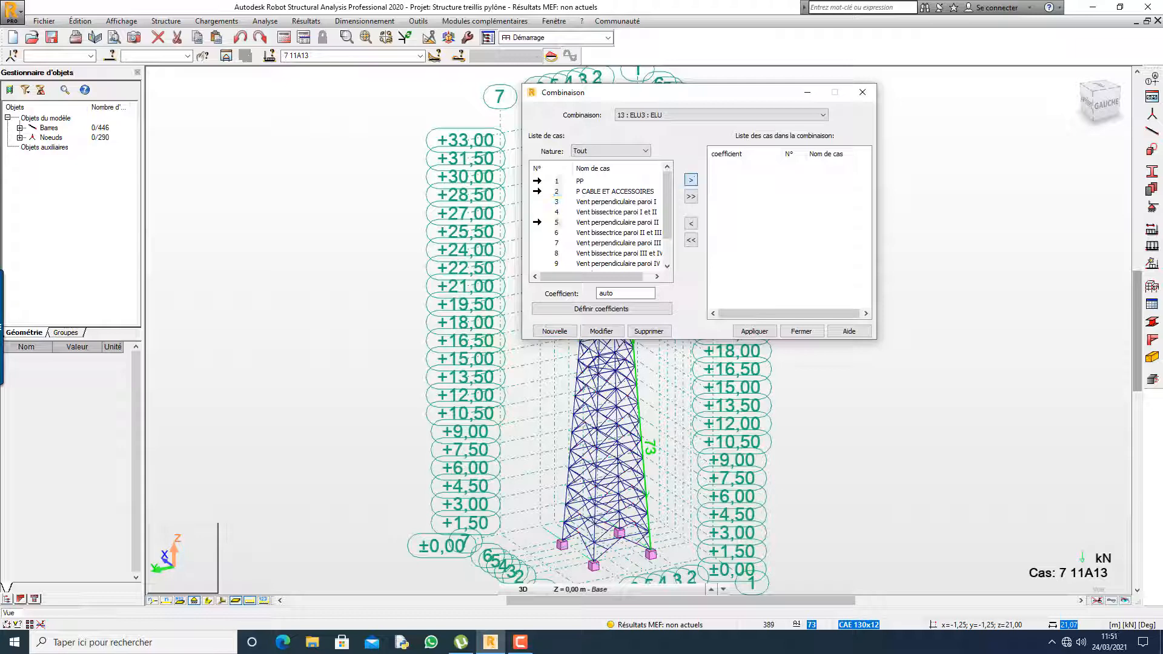
left_click(691, 180)
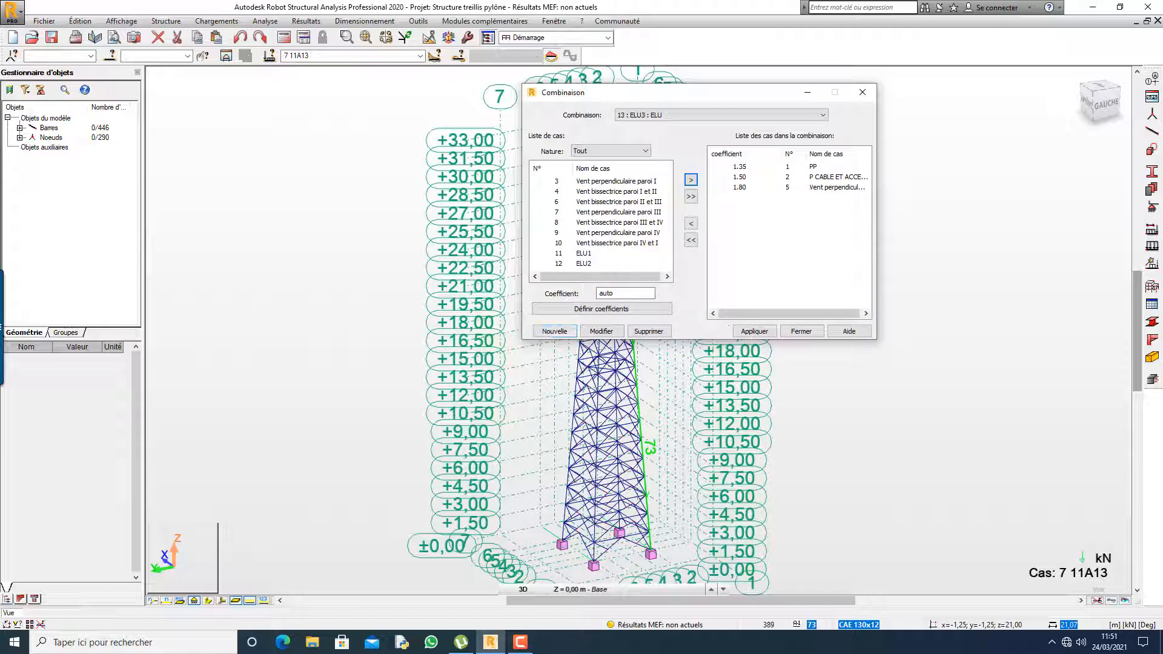
left_click(754, 331)
- Review the cases and coefficients of combinations ELU1 and ELU2
left_click(770, 115)
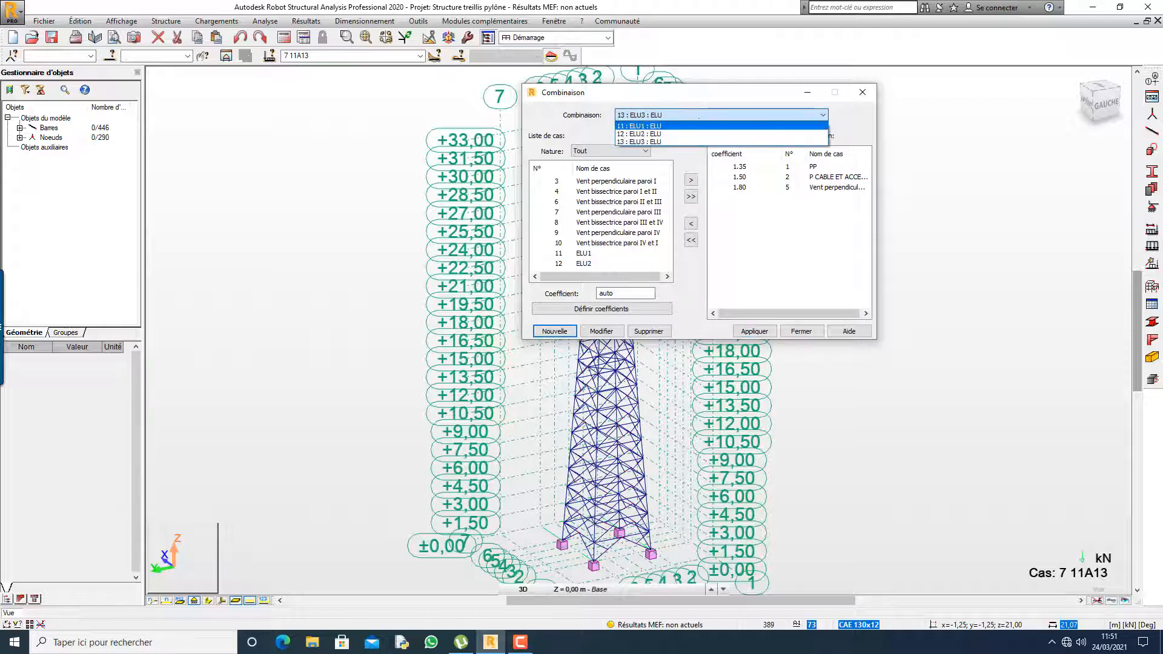
left_click(698, 126)
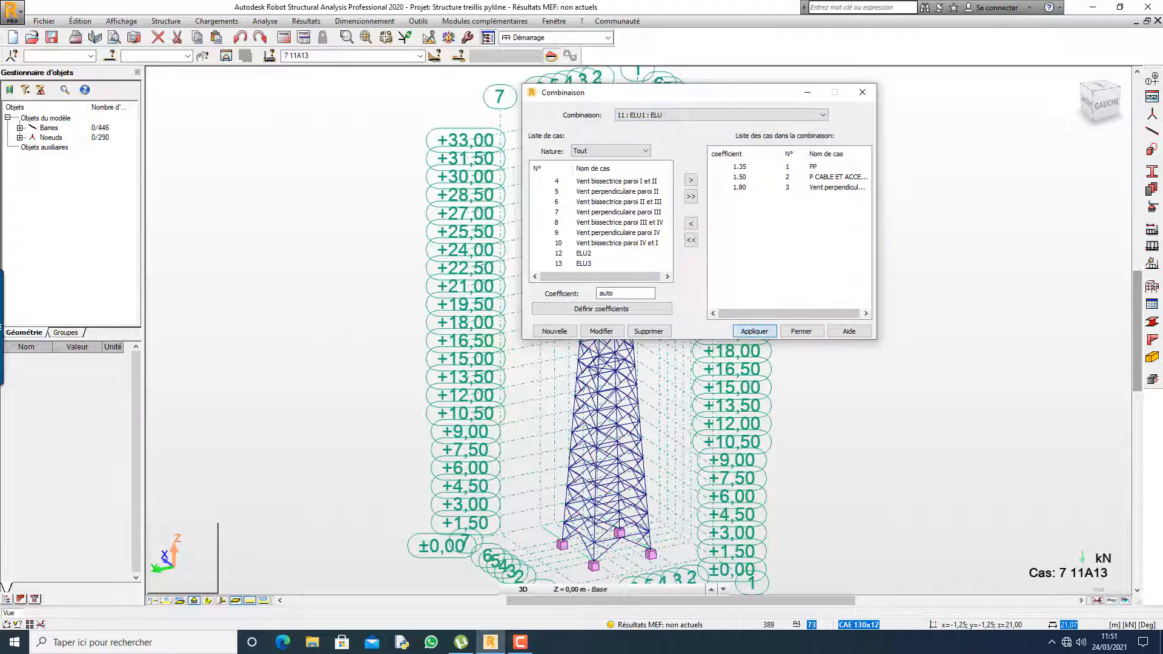
left_click(699, 115)
left_click(698, 133)
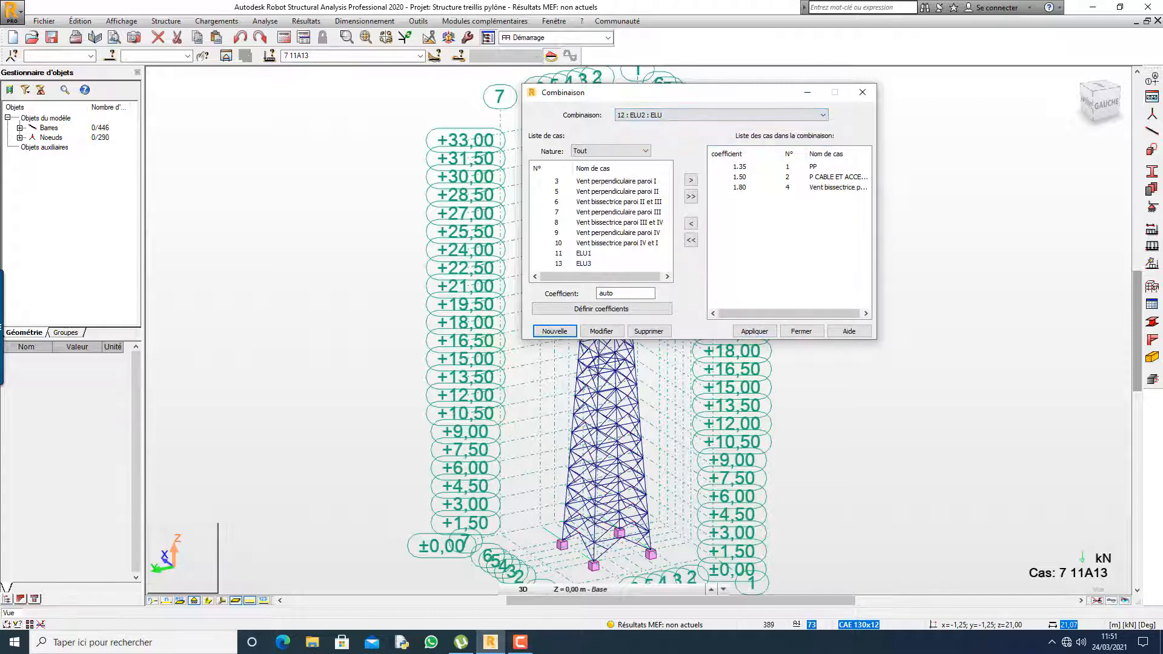
left_click(754, 332)
- Create manual load combination number 14 of type ELU and name it ELU4
left_click(554, 331)
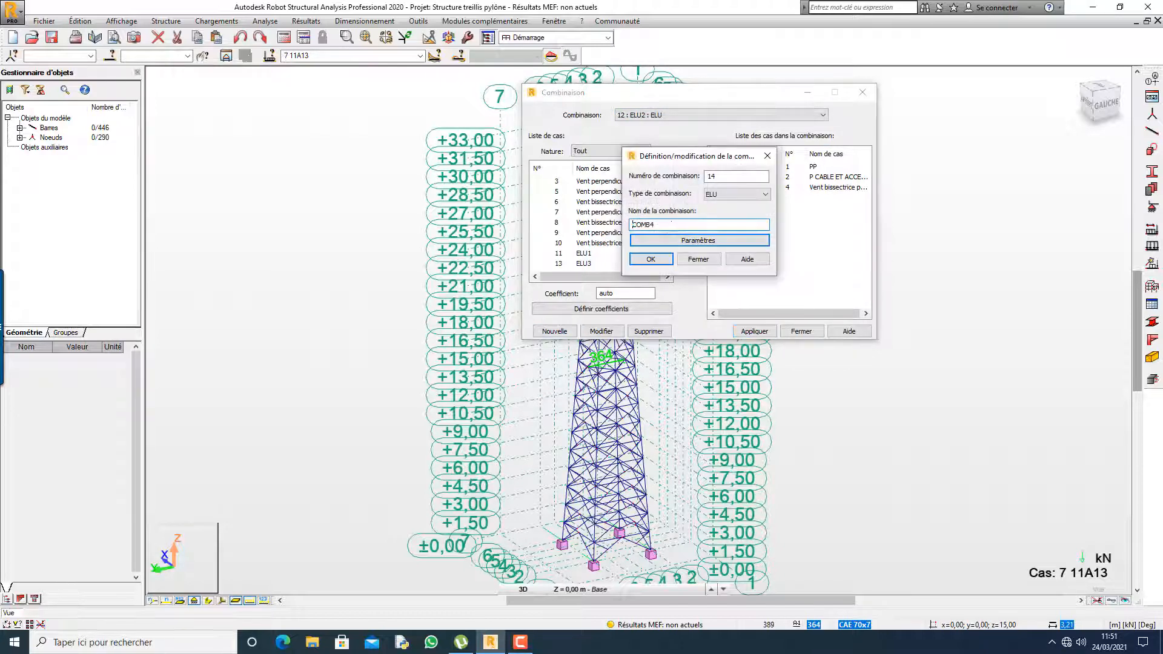
double_click(634, 224)
type("ELU4")
key("Return")
- Add the cases PP, P CABLE ET ACCESSOIRES and Vent bissectrice paroi II et III to combination ELU4 with automatic coefficients and apply it
left_click(540, 181)
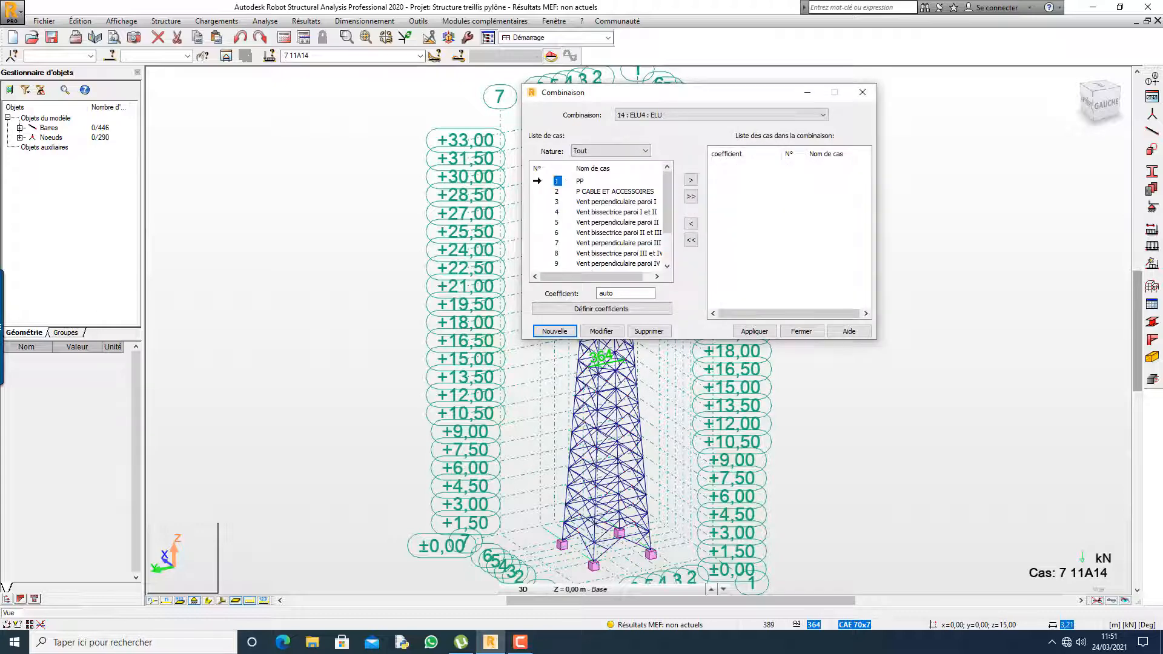
left_click(540, 191)
left_click(539, 180)
left_click(538, 191, "shift")
left_click(691, 180)
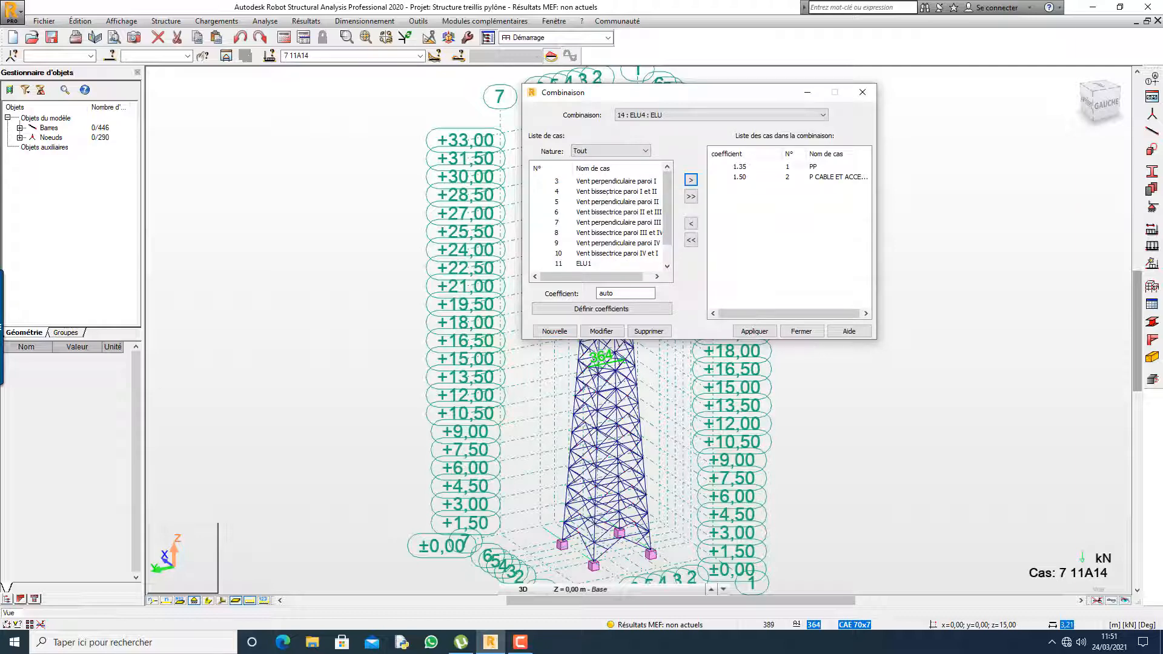
left_click(537, 212)
left_click(690, 180)
left_click(754, 332)
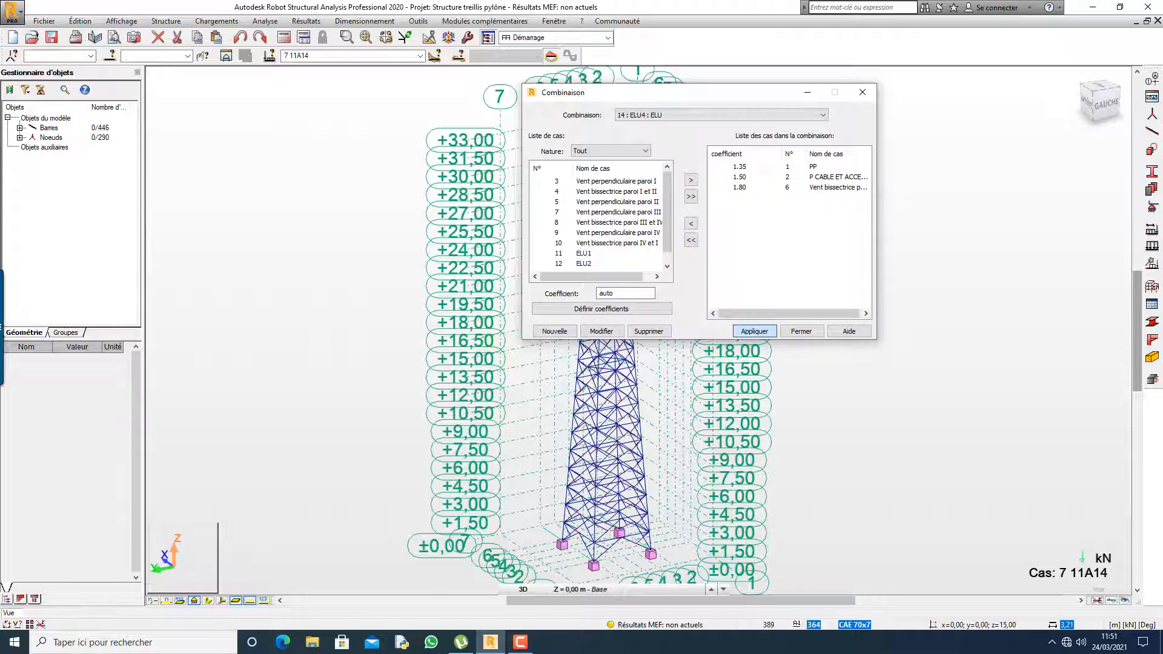
- Start defining a new manual load combination number 15 of type ELU
left_click(555, 332)
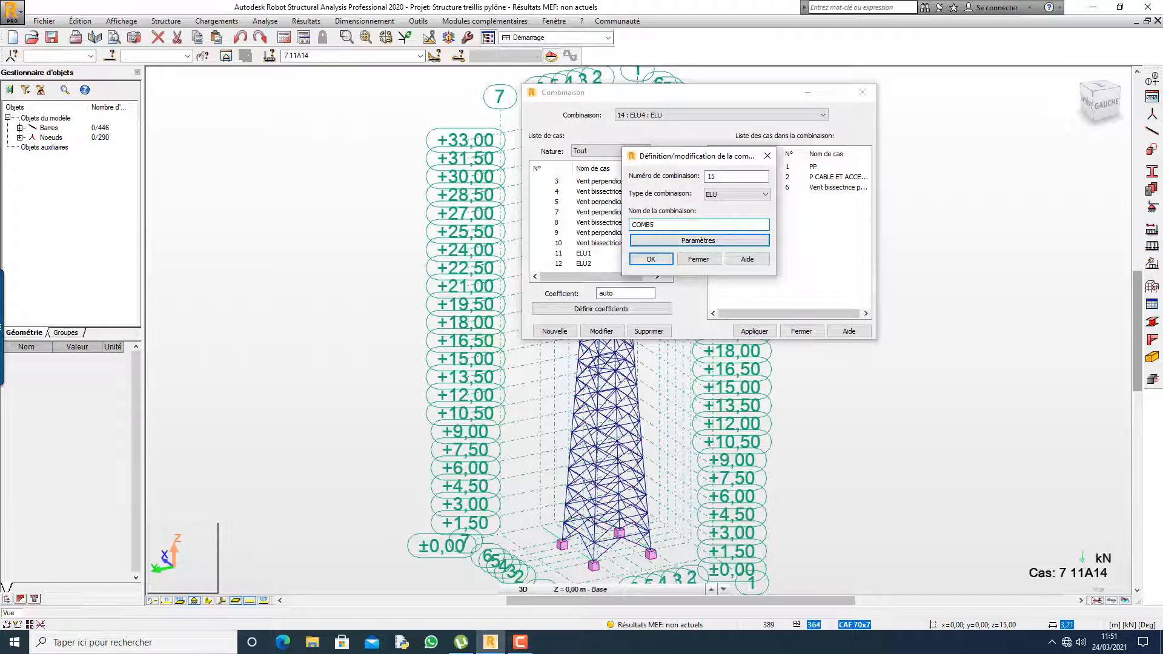
left_click(521, 642)
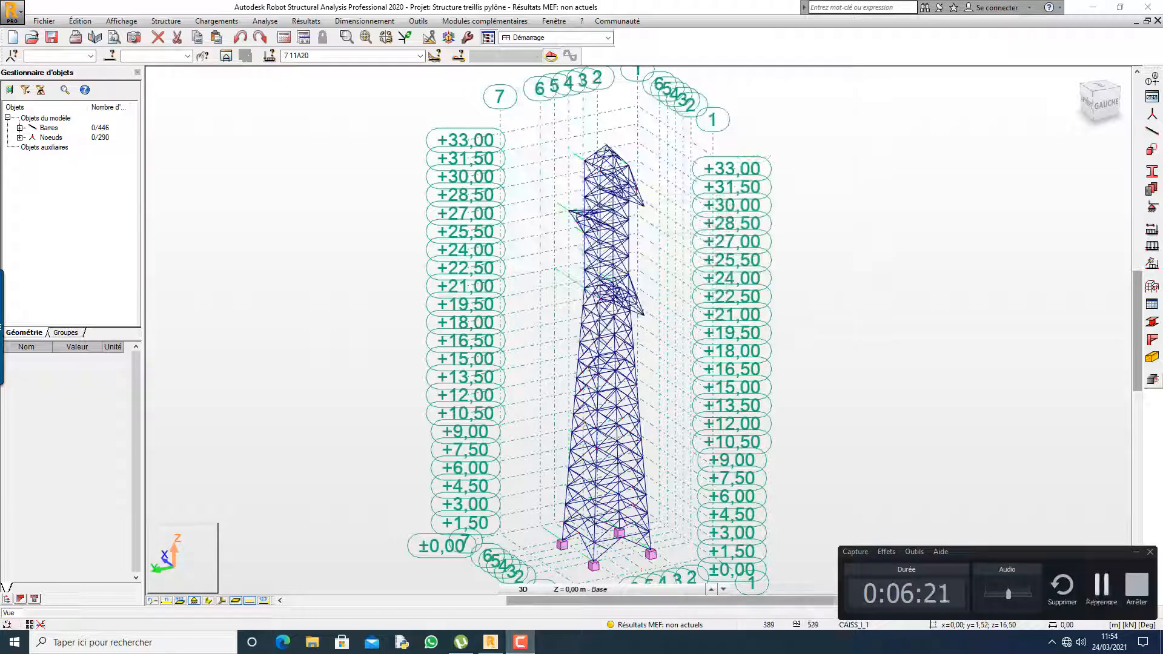
- Display load combination 20 (COMB10) on the pylon
left_click(420, 55)
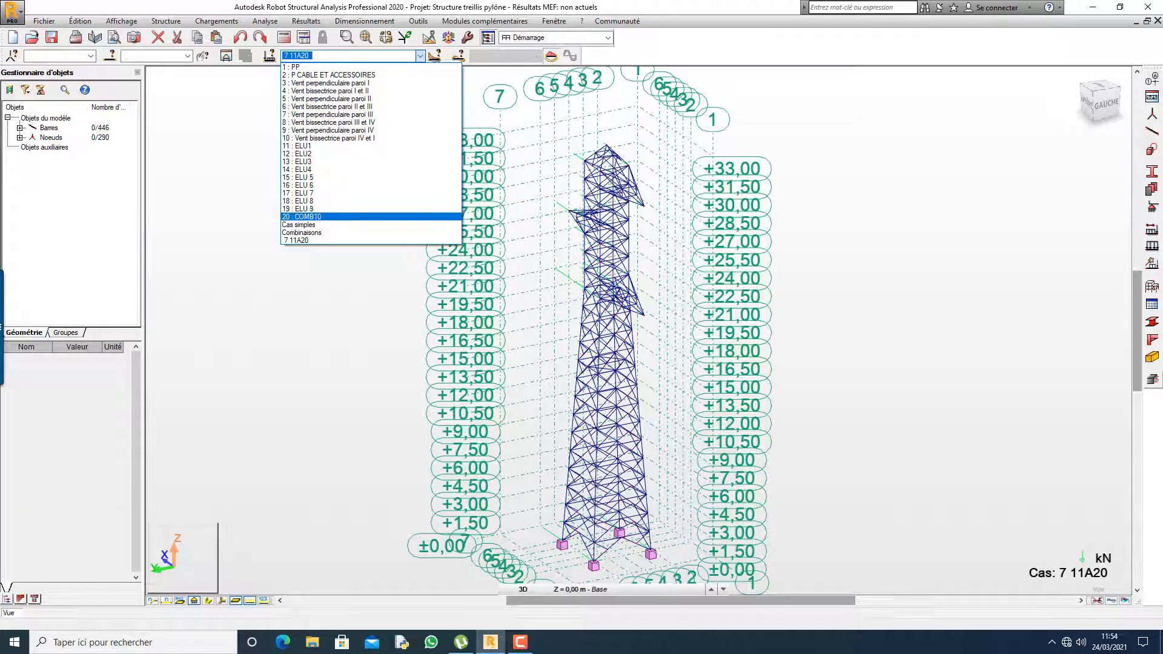
left_click(301, 216)
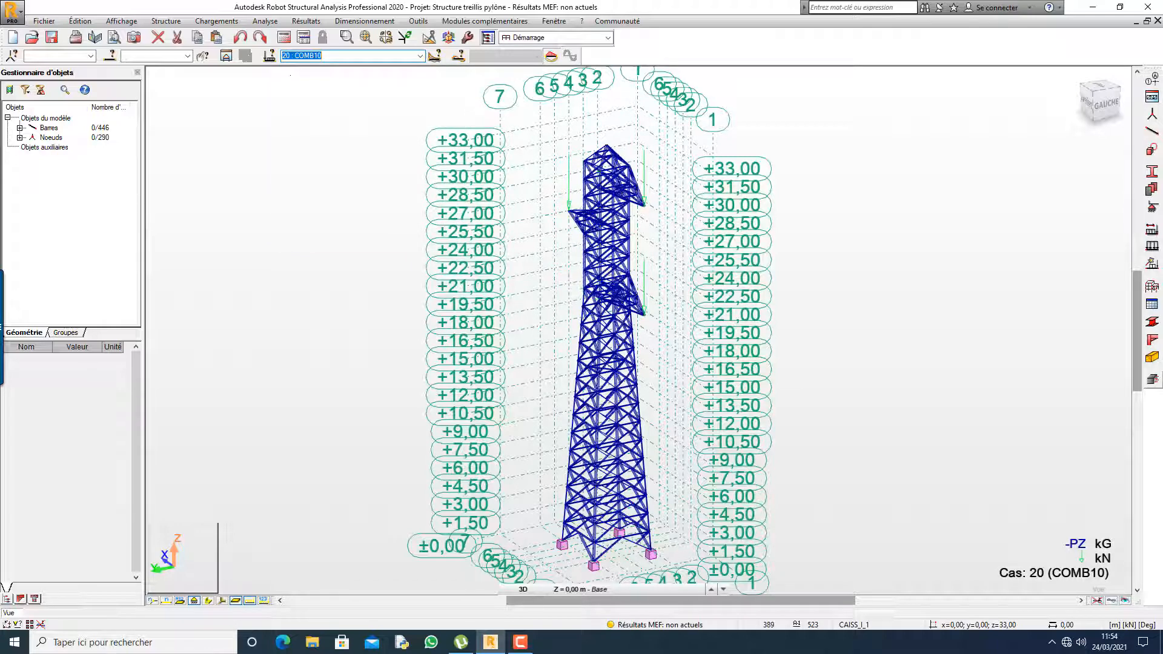
- Rename manual load combination 20 (COMB10) as ELS, apply the change and close the combination definition
left_click(216, 20)
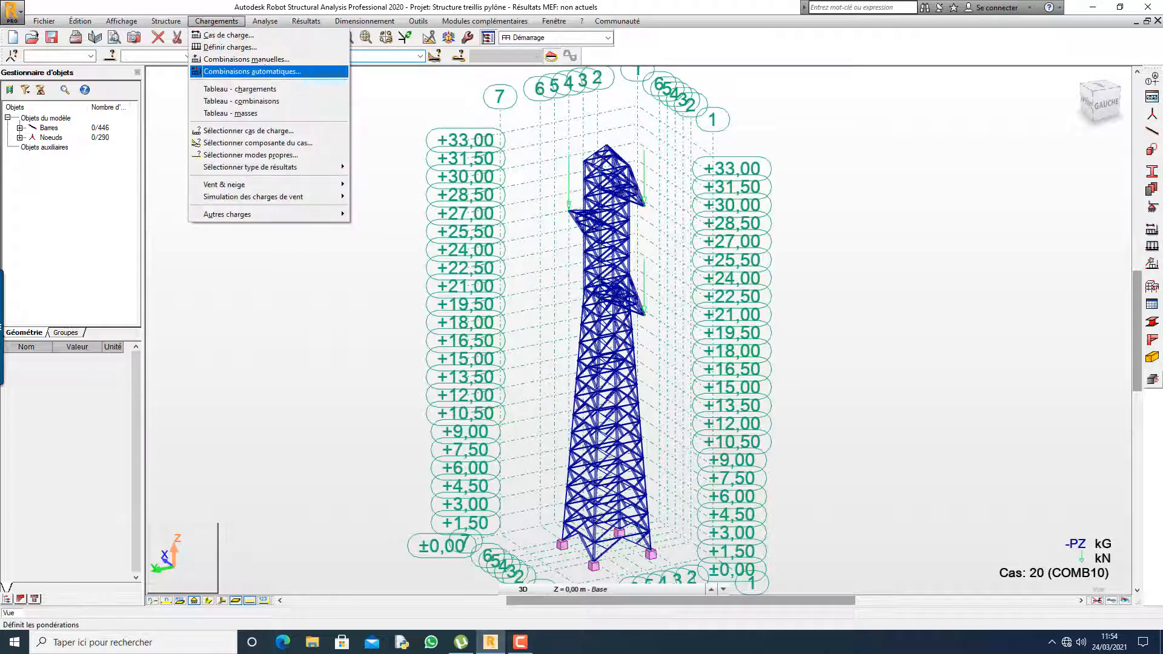
left_click(246, 59)
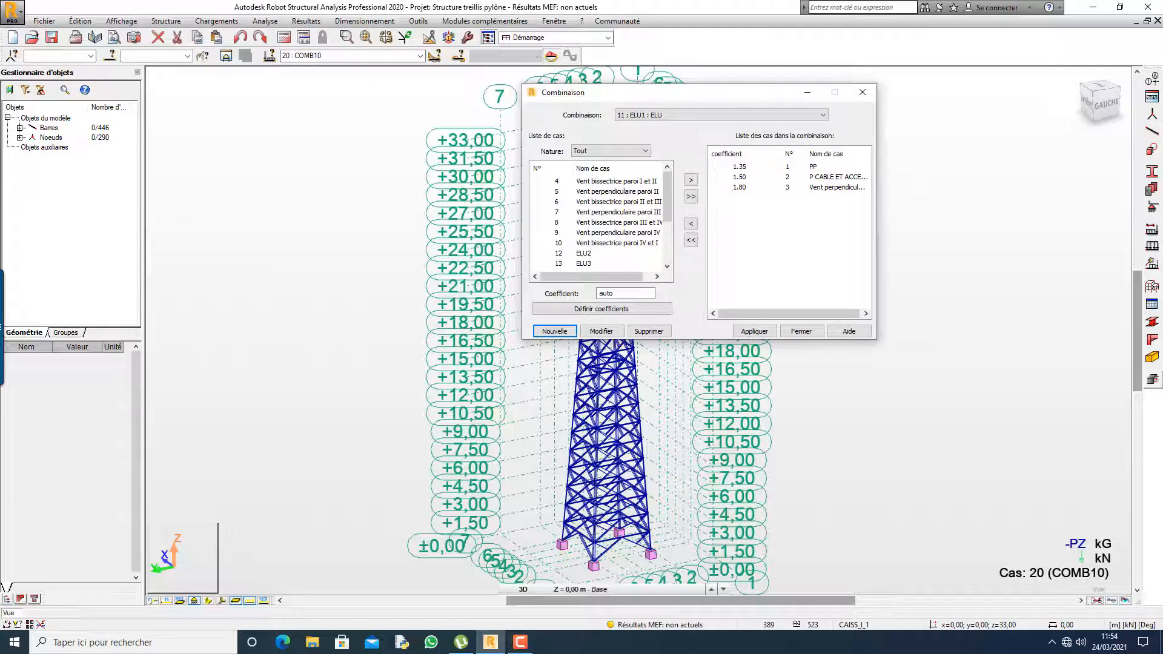
left_click(721, 115)
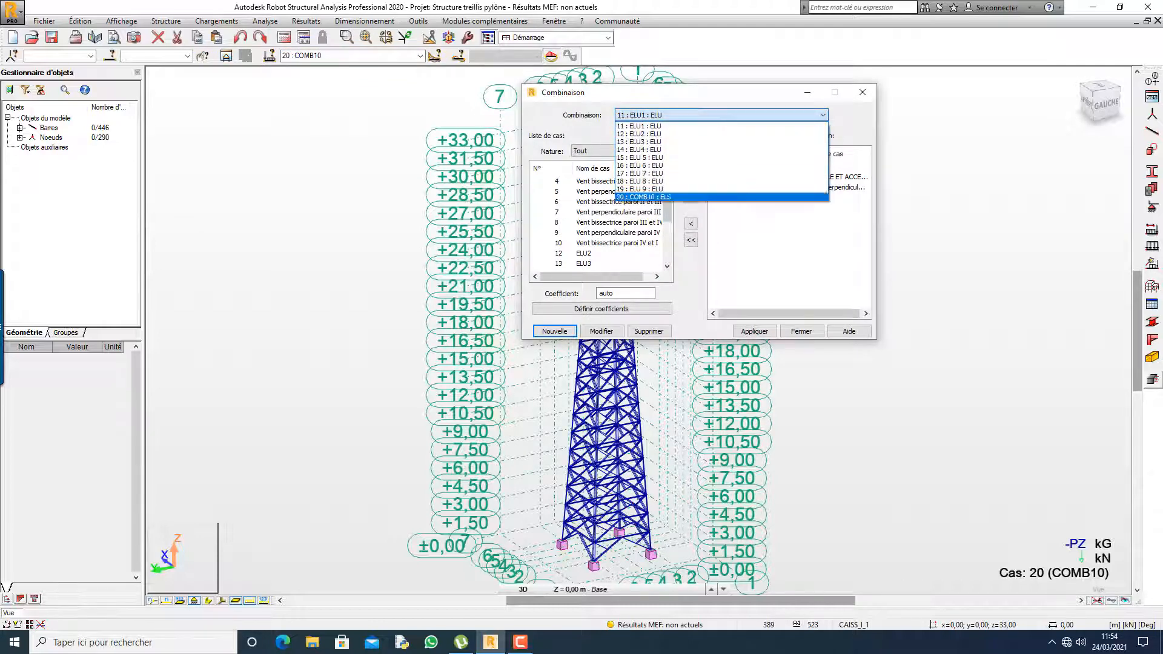
left_click(705, 198)
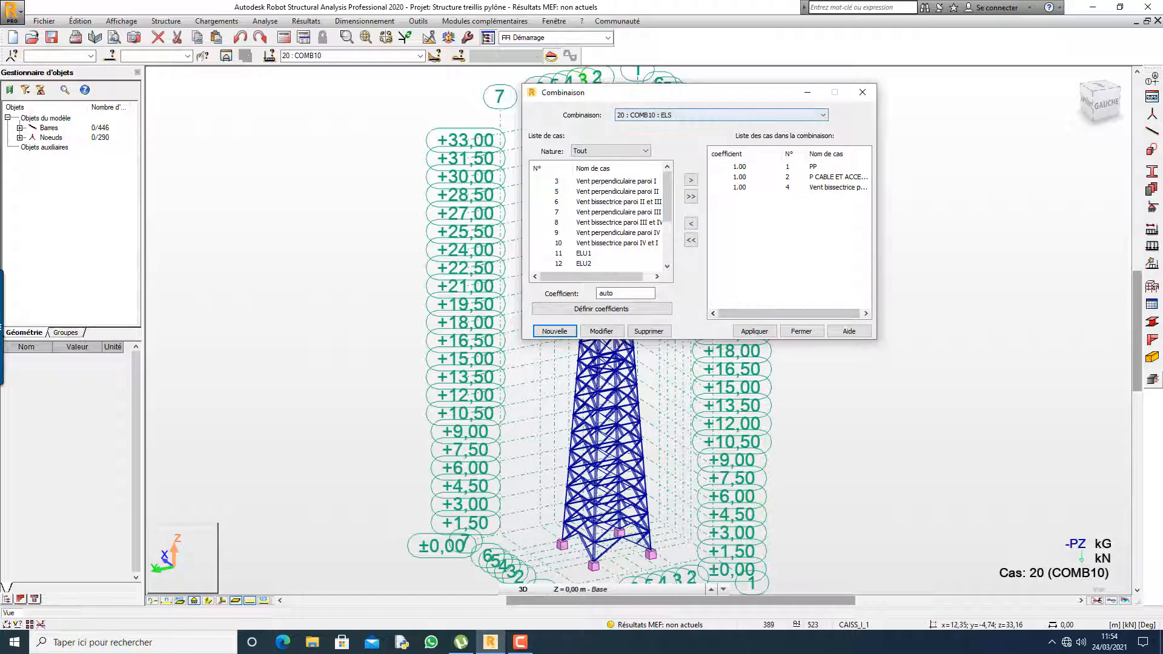
left_click(601, 331)
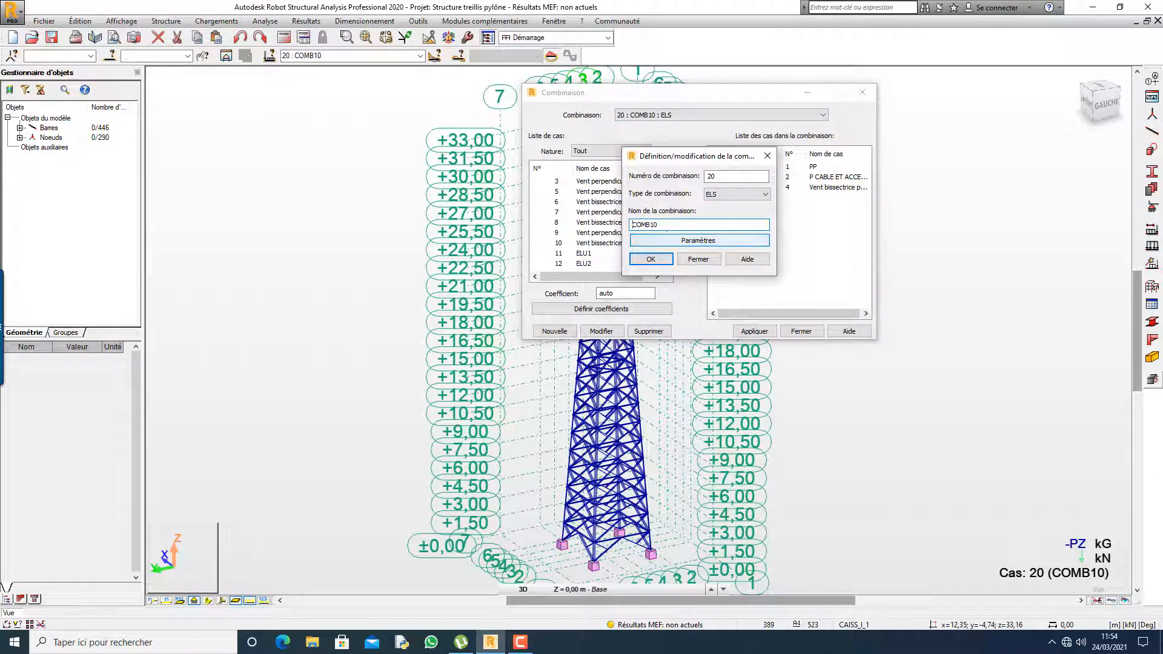
left_click_drag(667, 231, 630, 225)
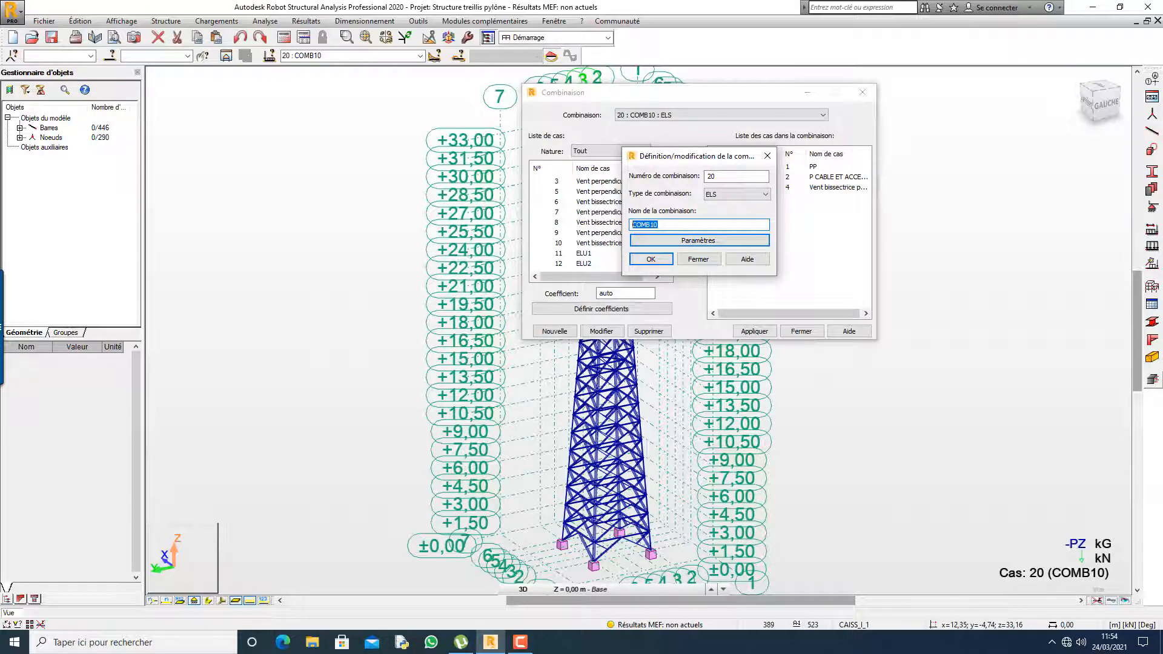
type("ELS")
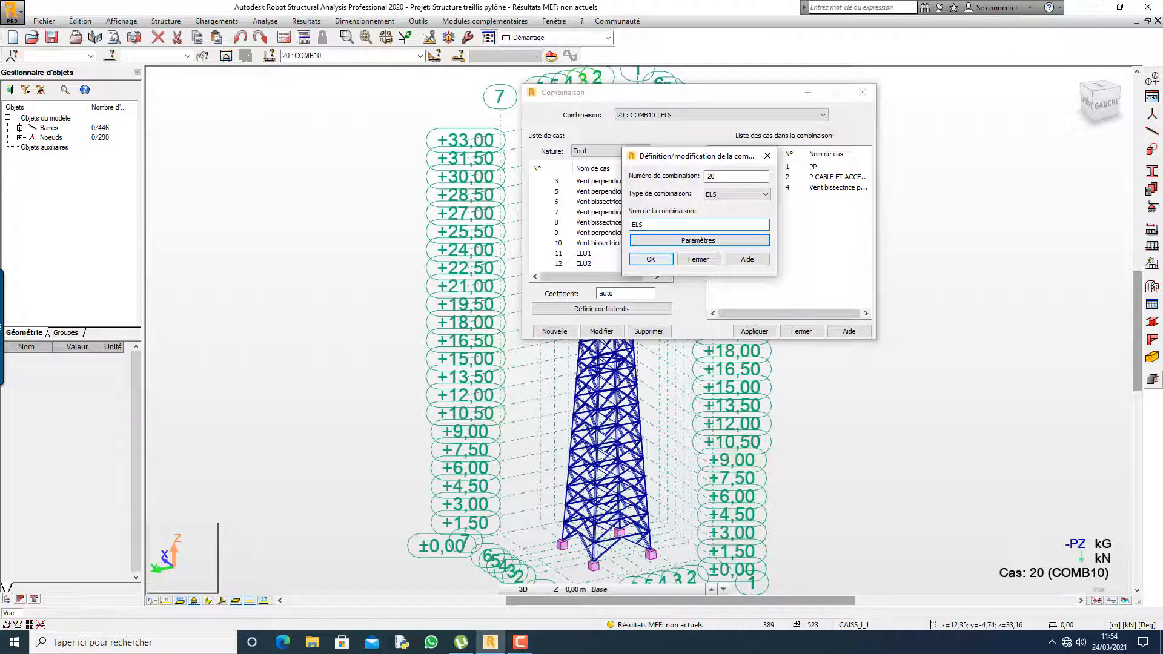
left_click(651, 259)
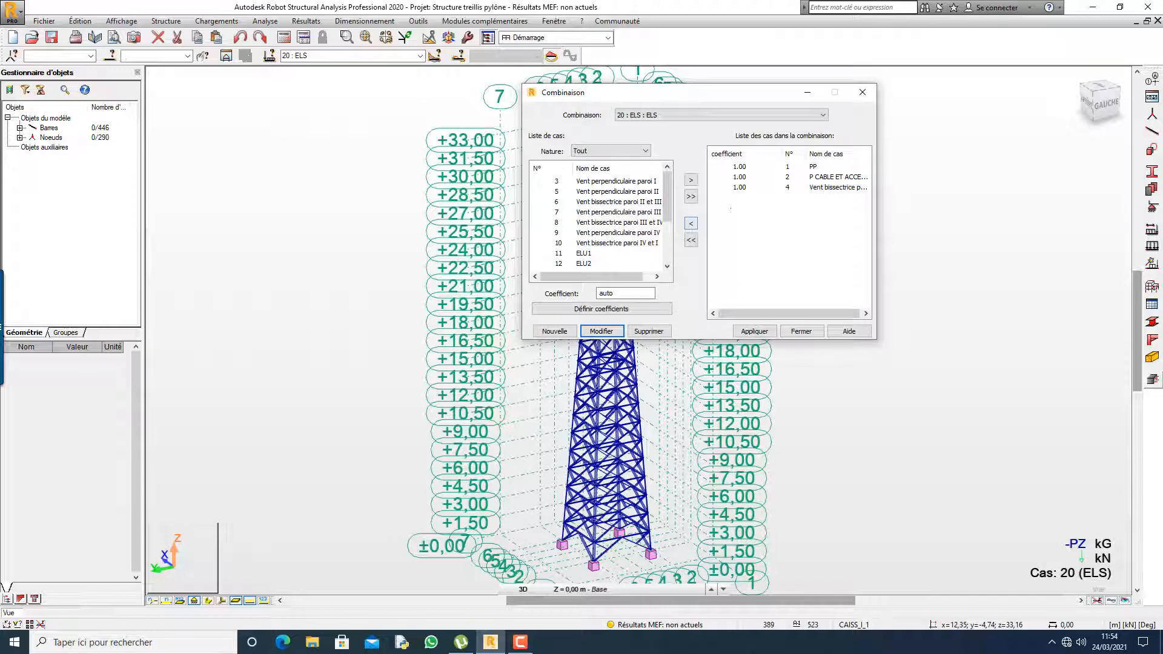
left_click(754, 331)
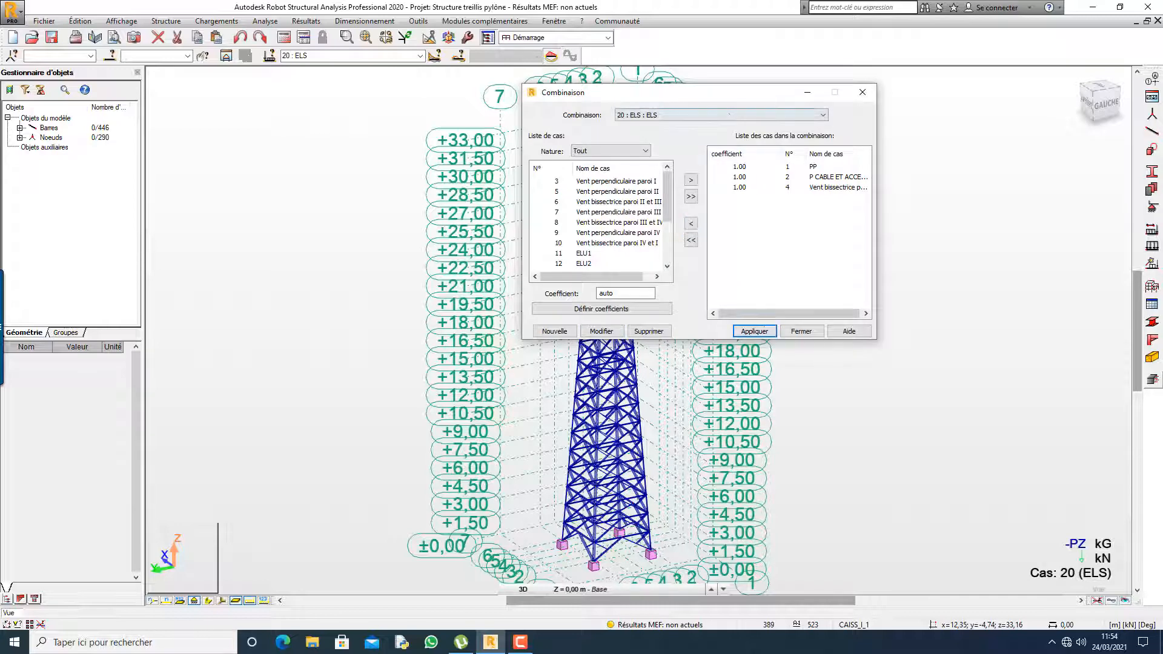
left_click(729, 114)
left_click(727, 197)
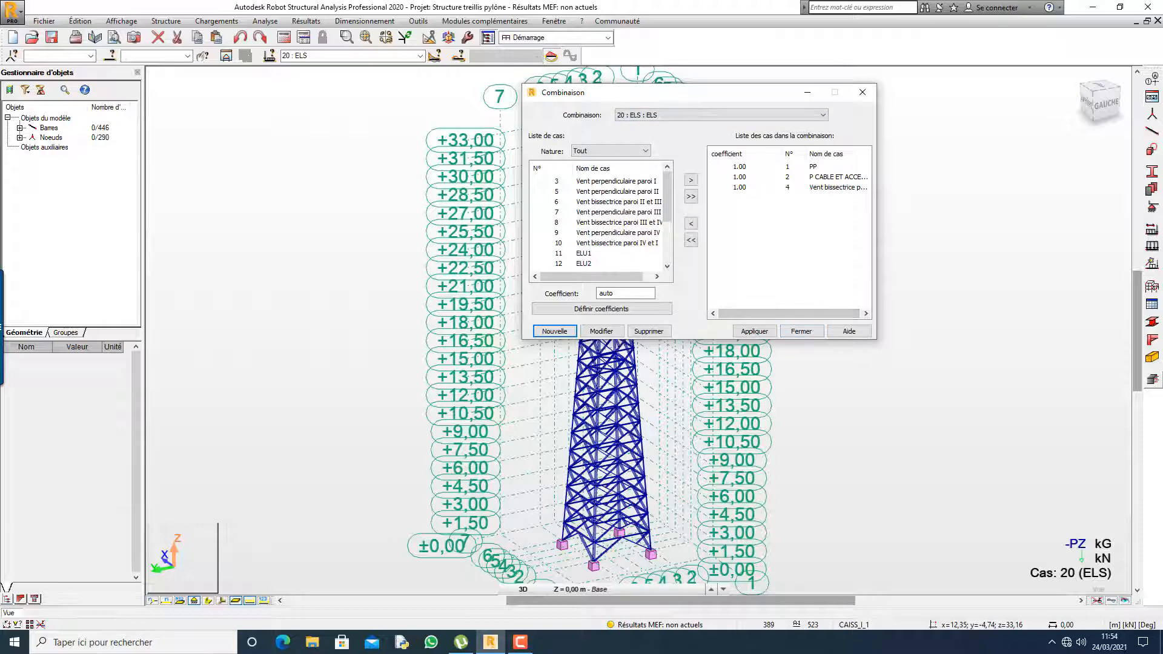
left_click(801, 330)
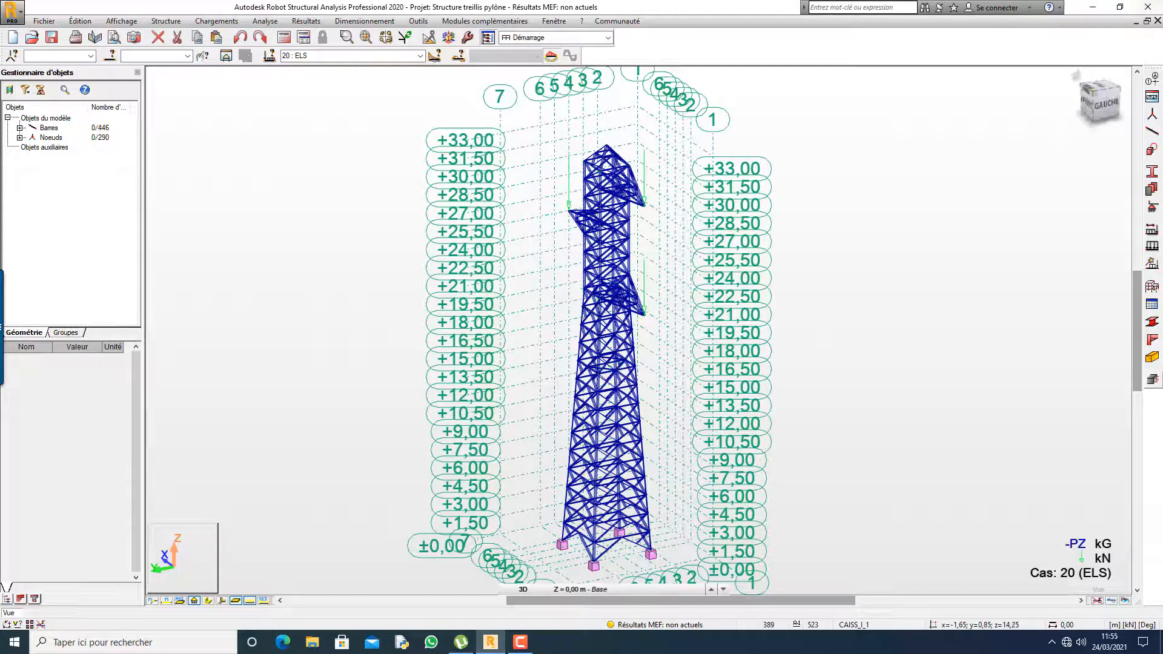
scroll(618, 391, "up", 2)
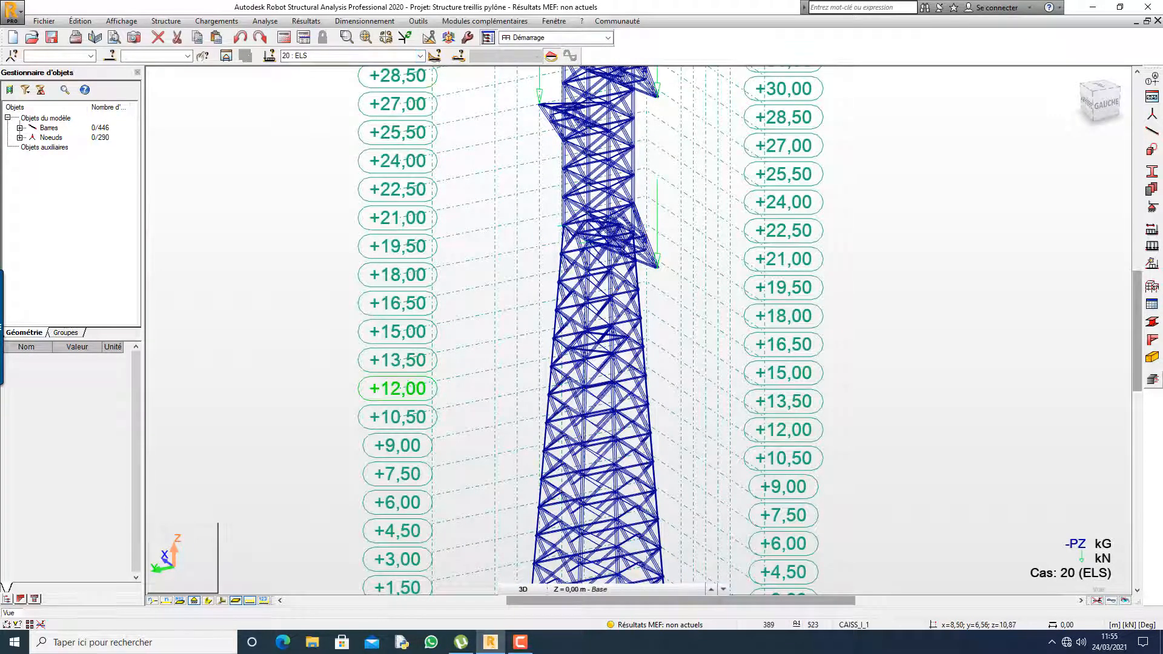
scroll(399, 388, "down", 2)
scroll(575, 328, "up", 2)
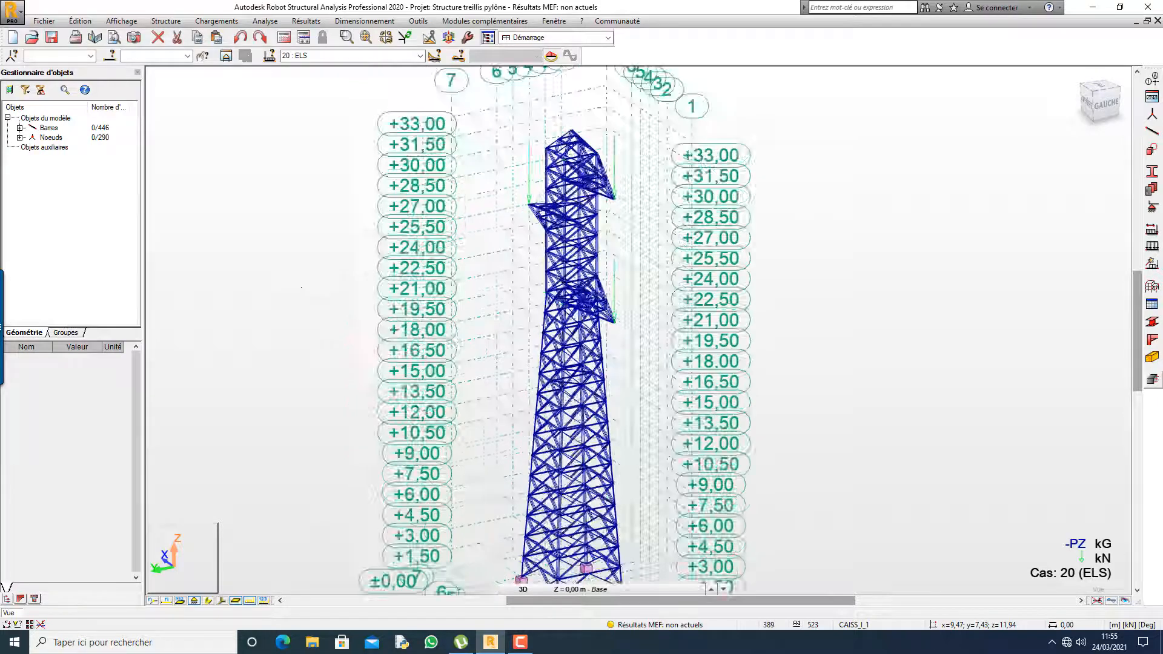
scroll(576, 327, "down", 2)
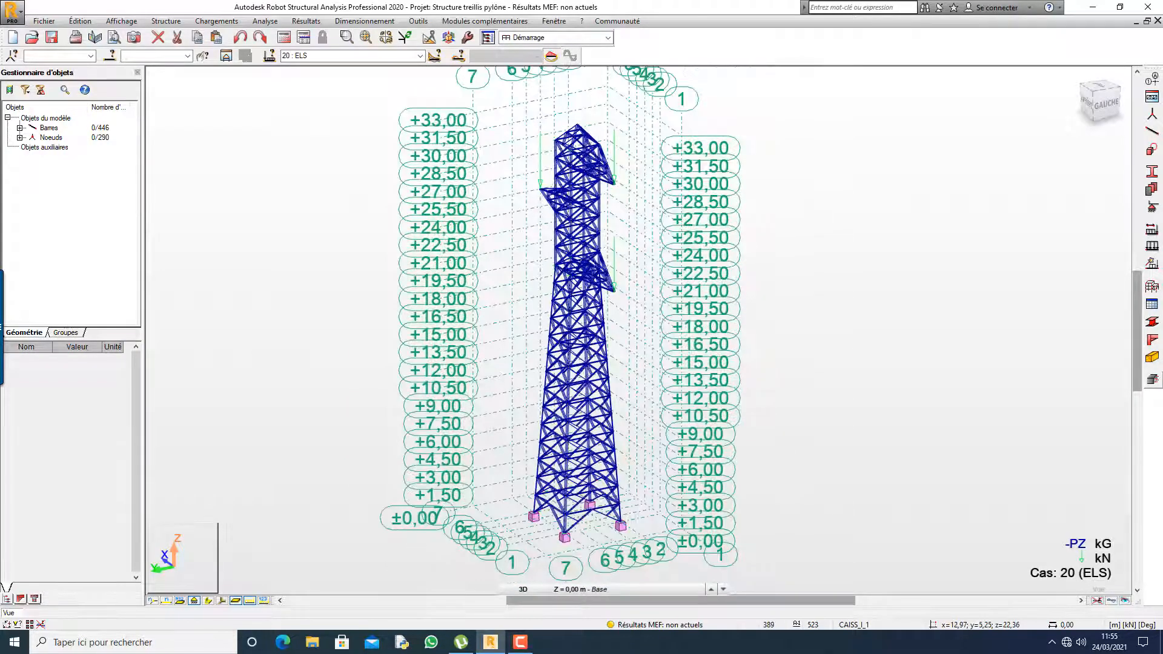
scroll(584, 521, "up", 3)
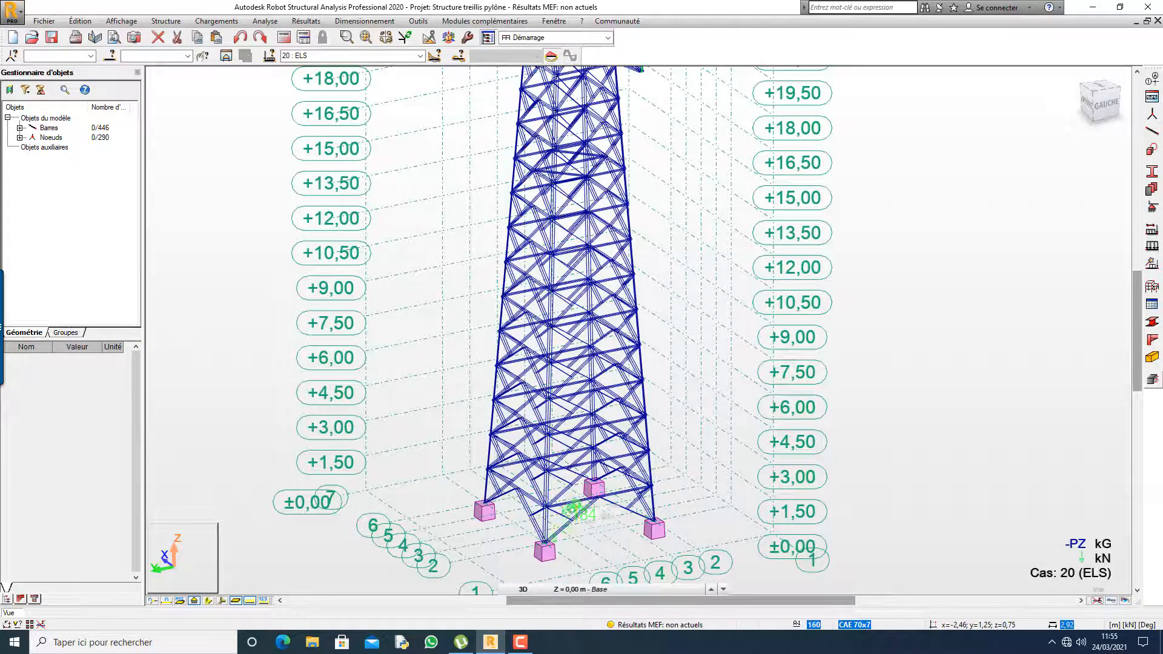
- Display load case 1 (PP) on the whole pylon
scroll(582, 514, "up", 2)
scroll(581, 514, "down", 3)
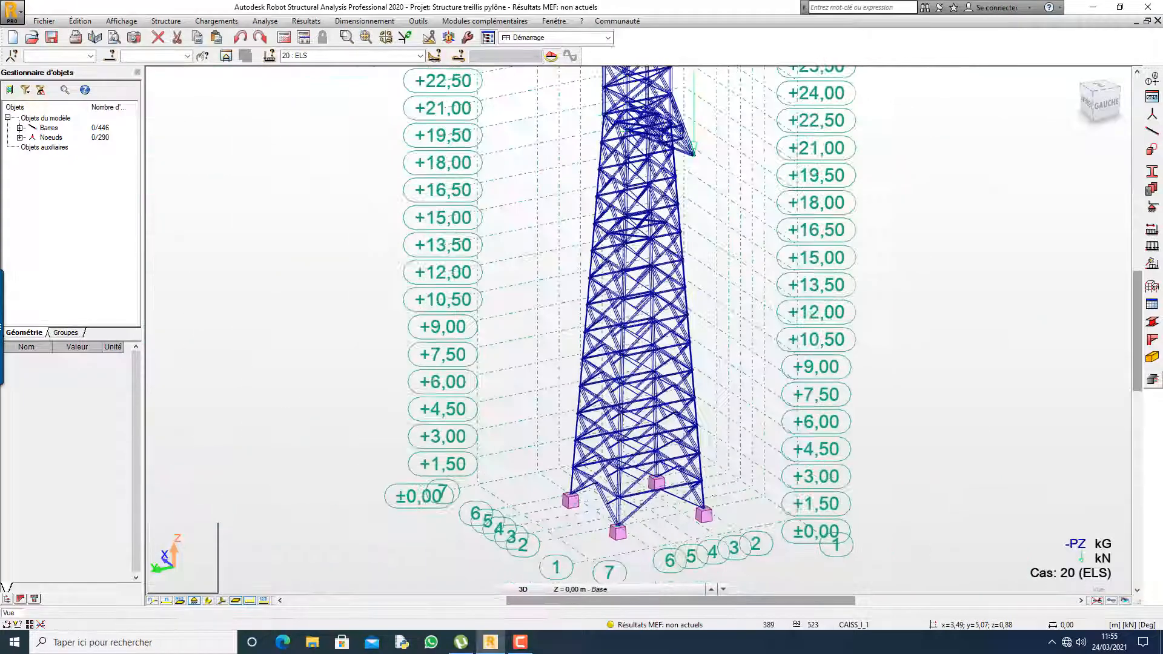
scroll(682, 514, "down", 2)
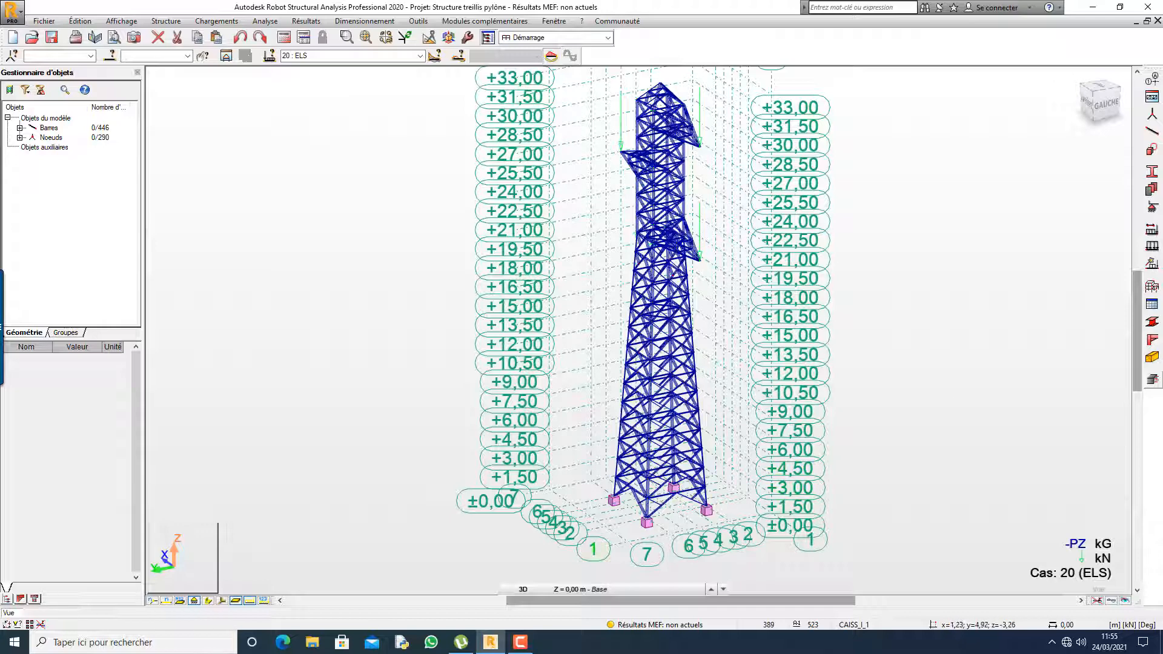
left_click(420, 56)
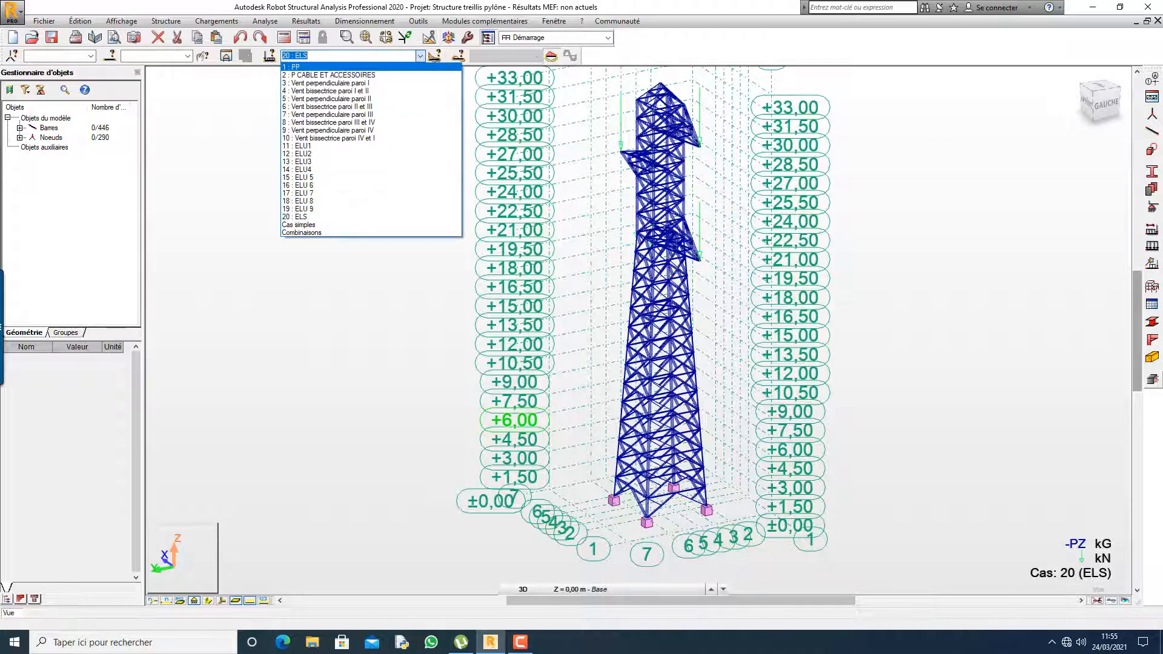
left_click(400, 67)
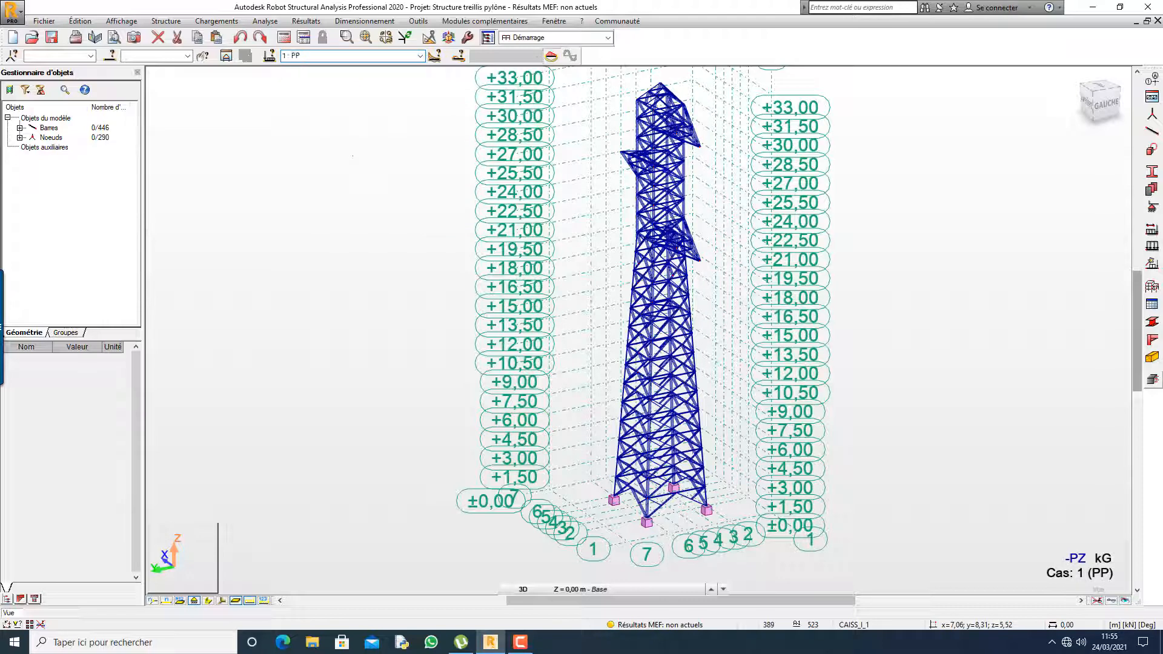
- Turn off the section shape display so the pylon bars appear as simple lines, with nothing left selected
scroll(778, 470, "up", 2)
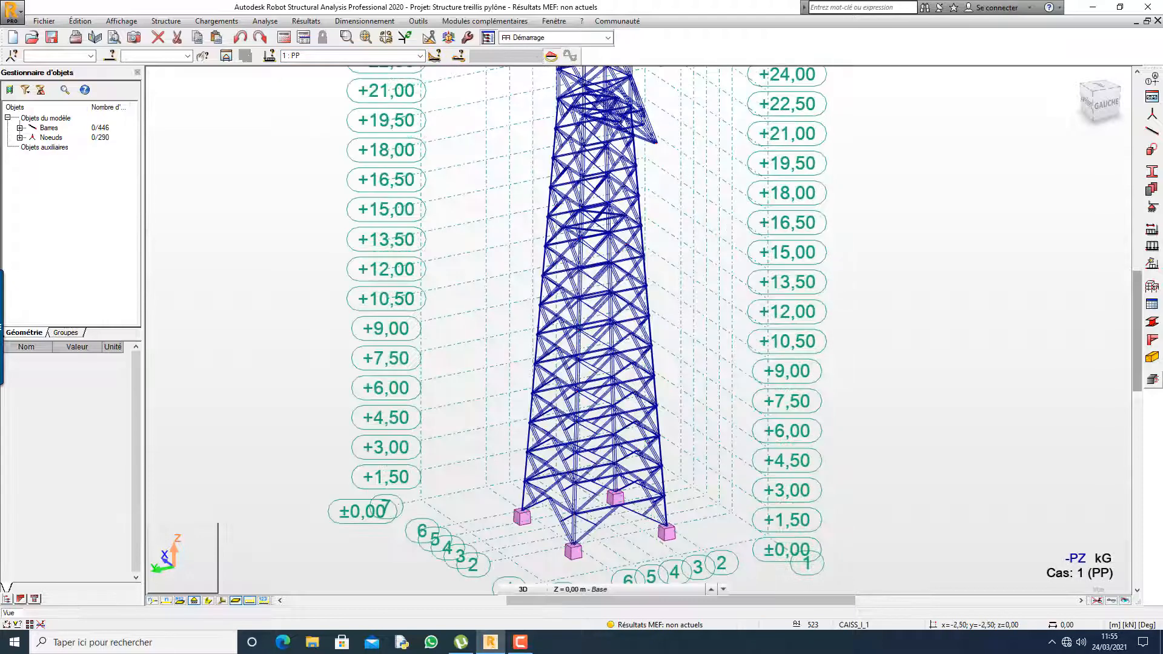
left_click(644, 515)
scroll(633, 515, "up", 2)
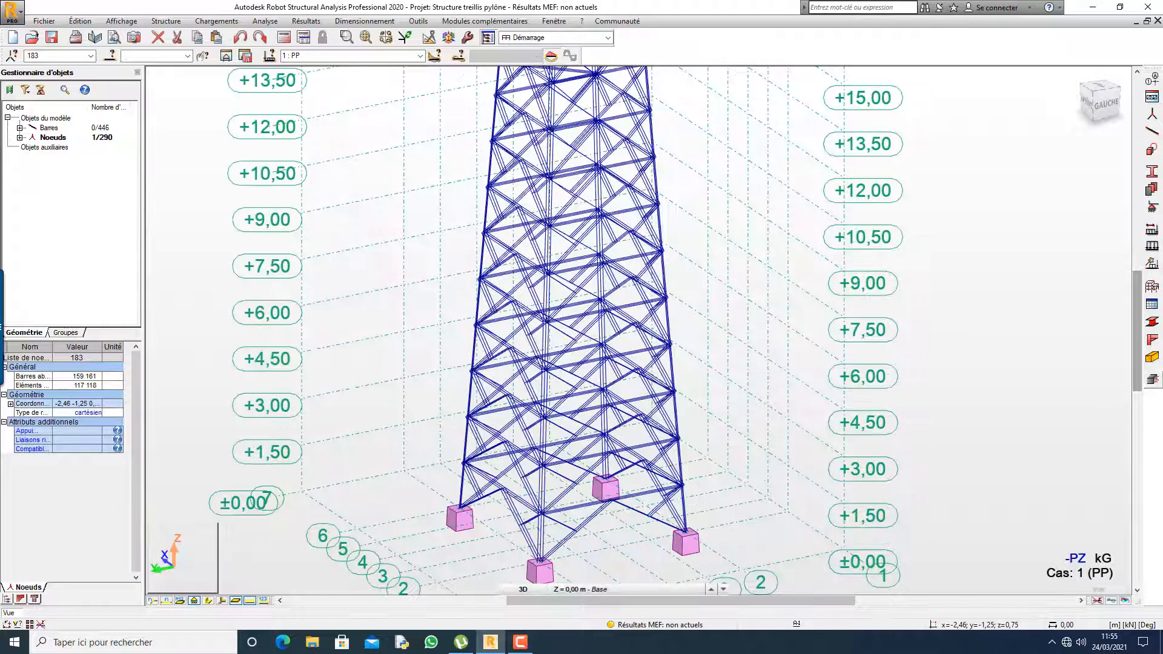
left_click(654, 507)
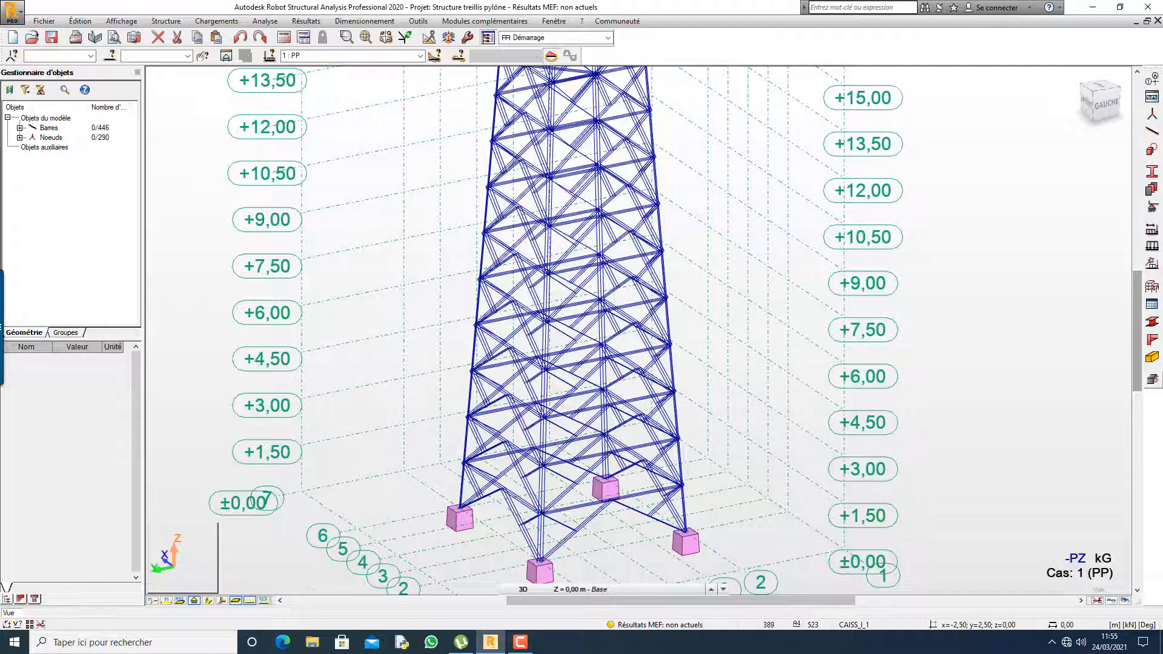
left_click(236, 601)
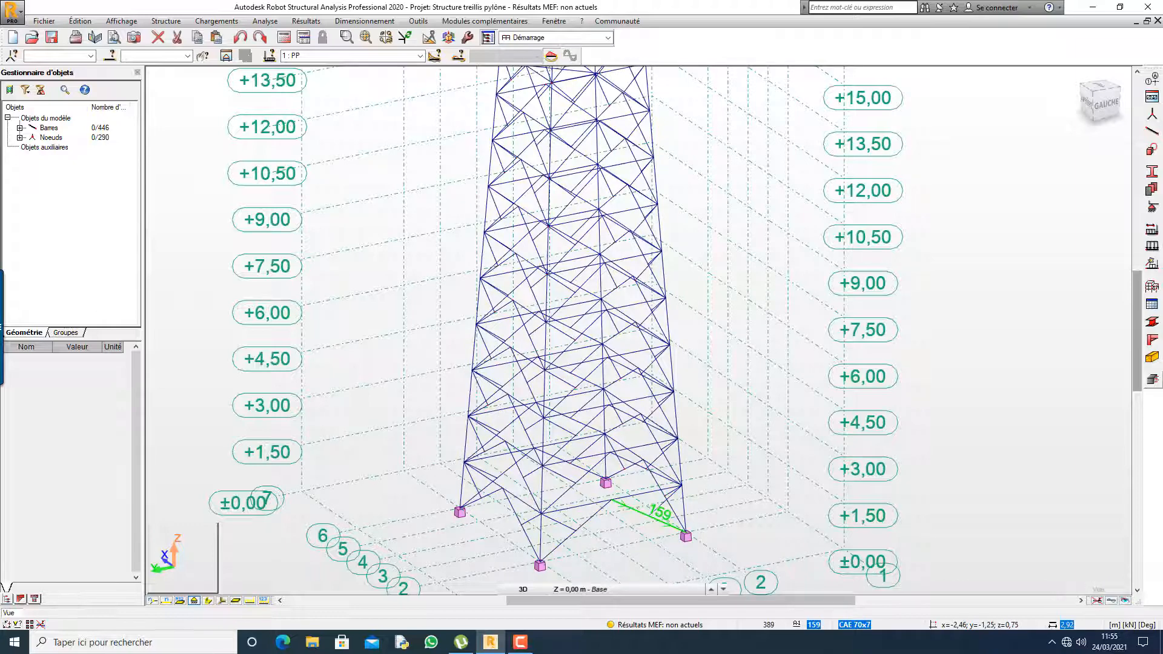
- Select bar 159 at the pylon base and extend the selection to all bars with the same CAE 70x7 section
left_click(655, 518)
right_click(558, 514)
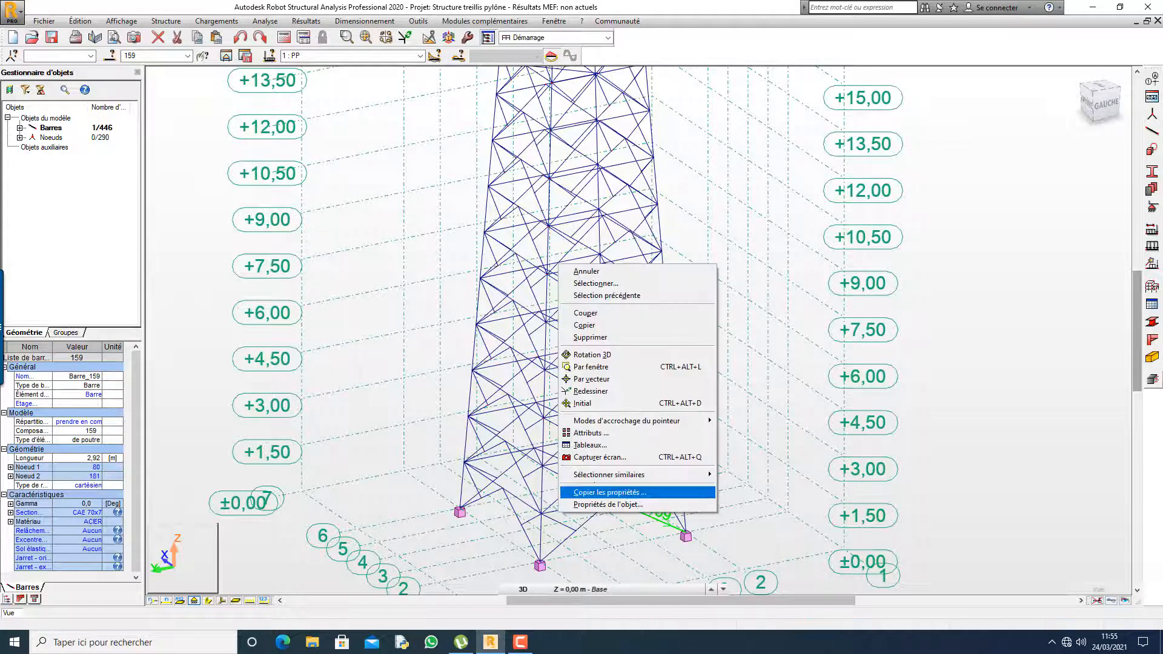
mouse_move(666, 475)
left_click(775, 490)
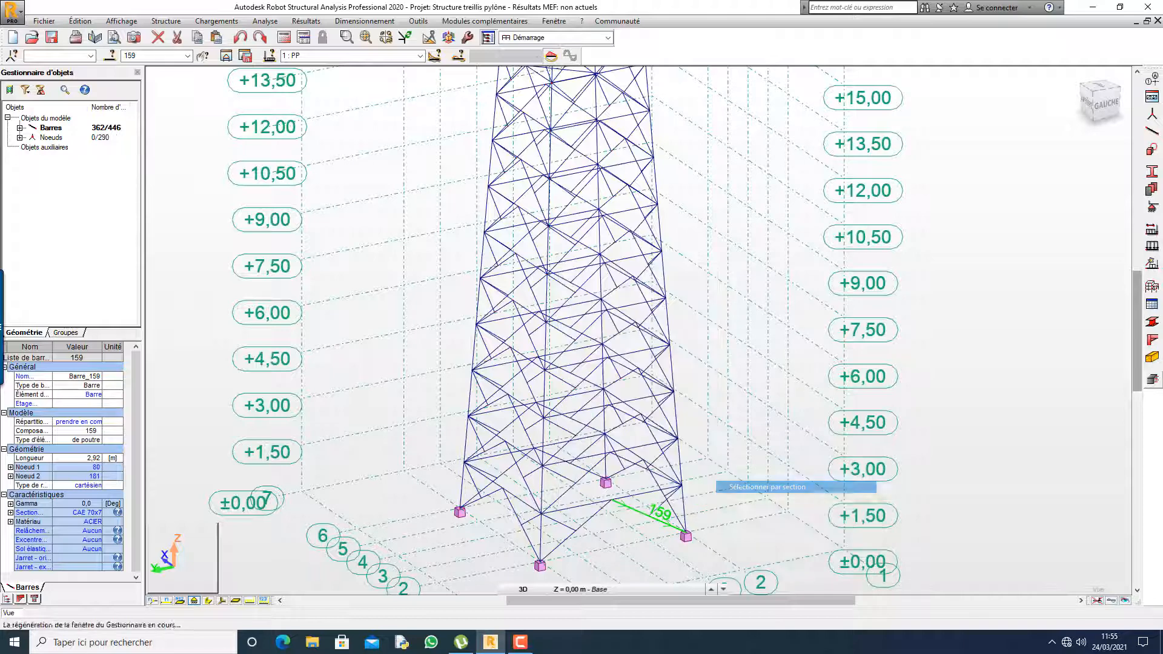
scroll(603, 479, "down", 5)
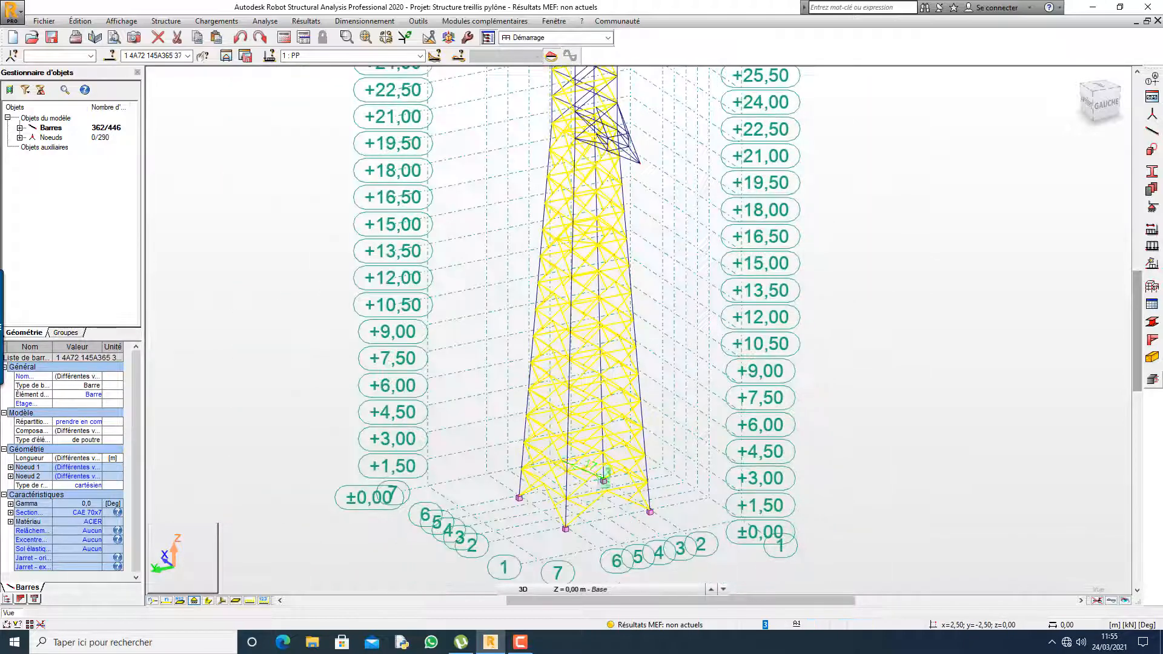
scroll(584, 166, "up", 3)
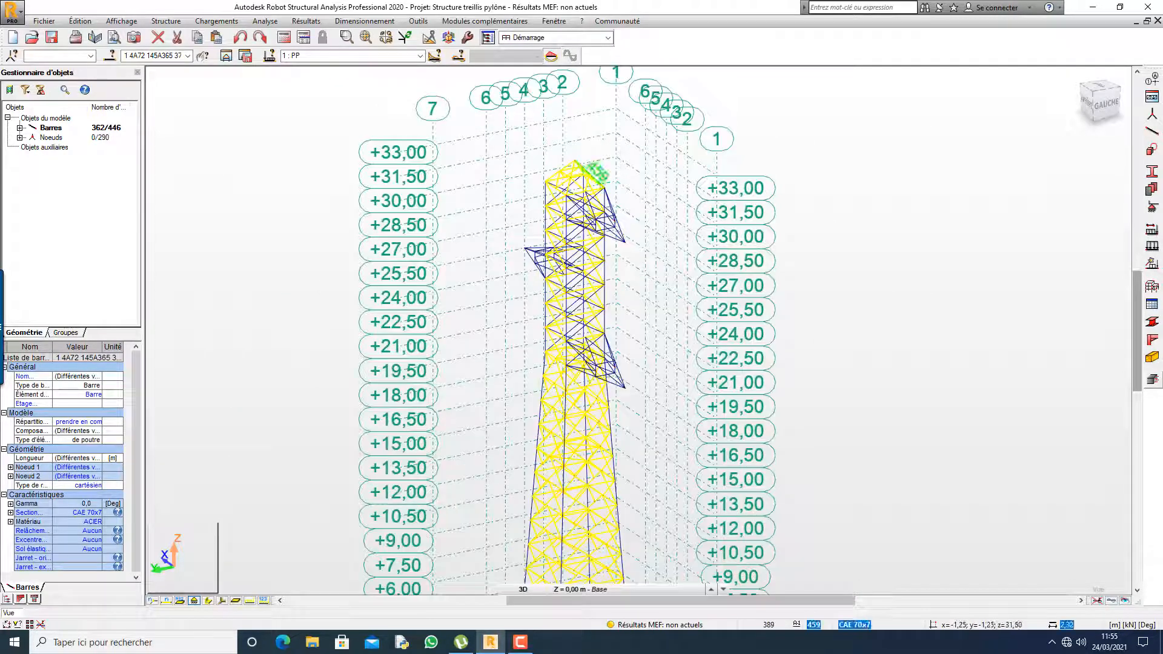
- Define a bar release named REL RY with Ry released at both ends and apply it to the selected CAE 70x7 bars
left_click(166, 21)
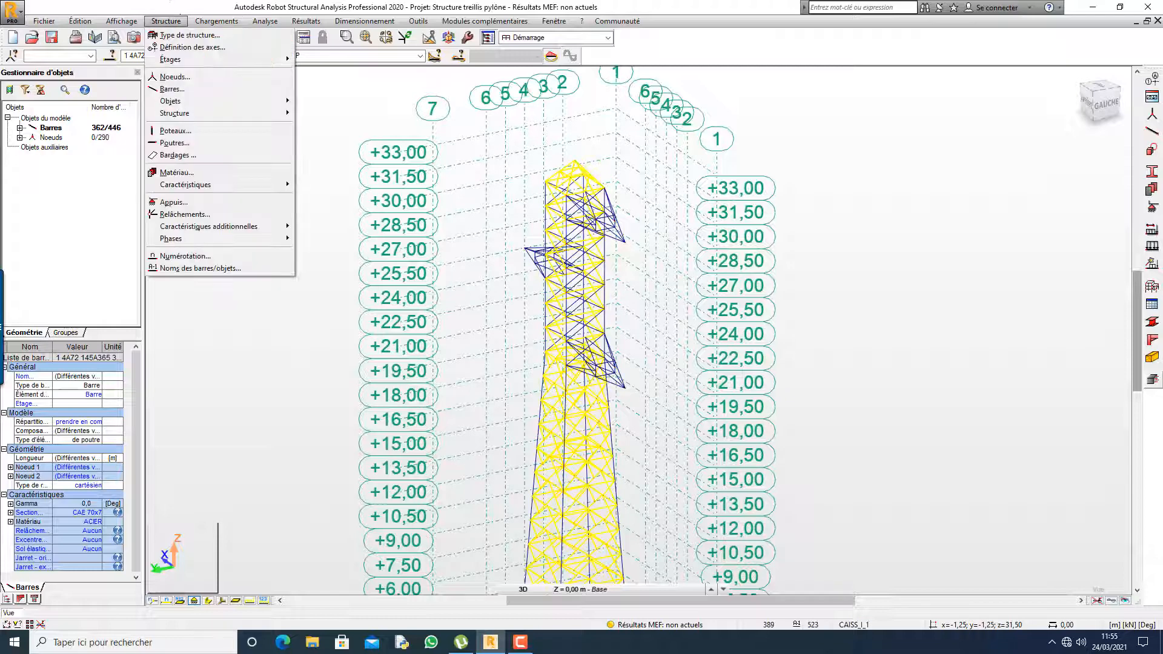
left_click(181, 215)
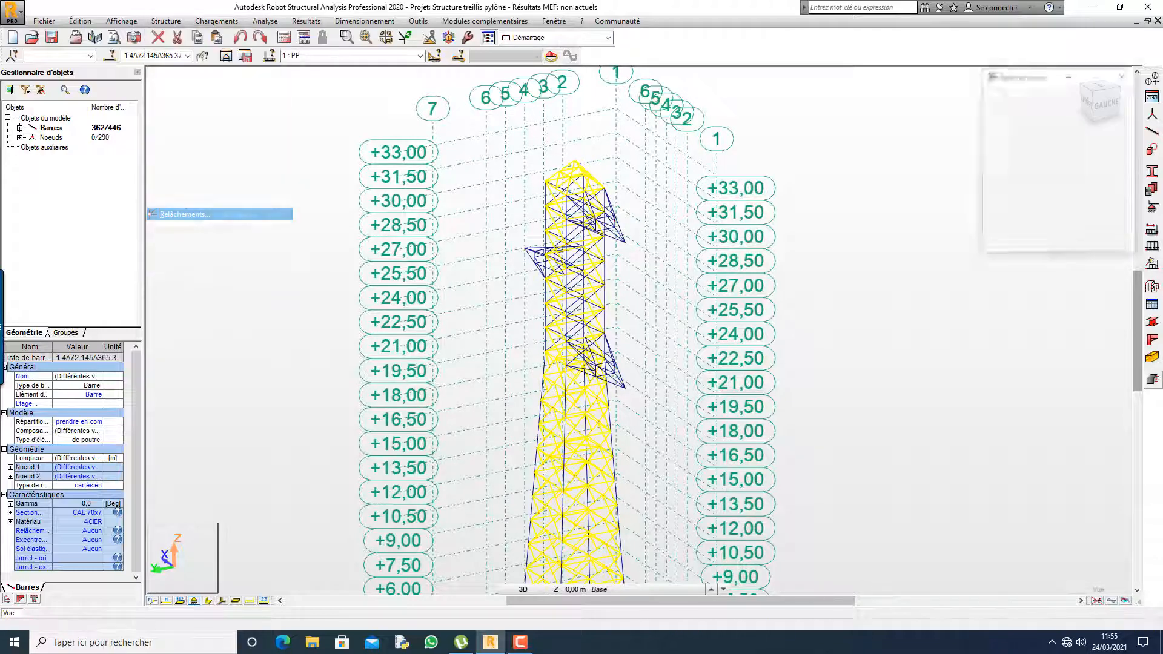
left_click_drag(1039, 77, 818, 81)
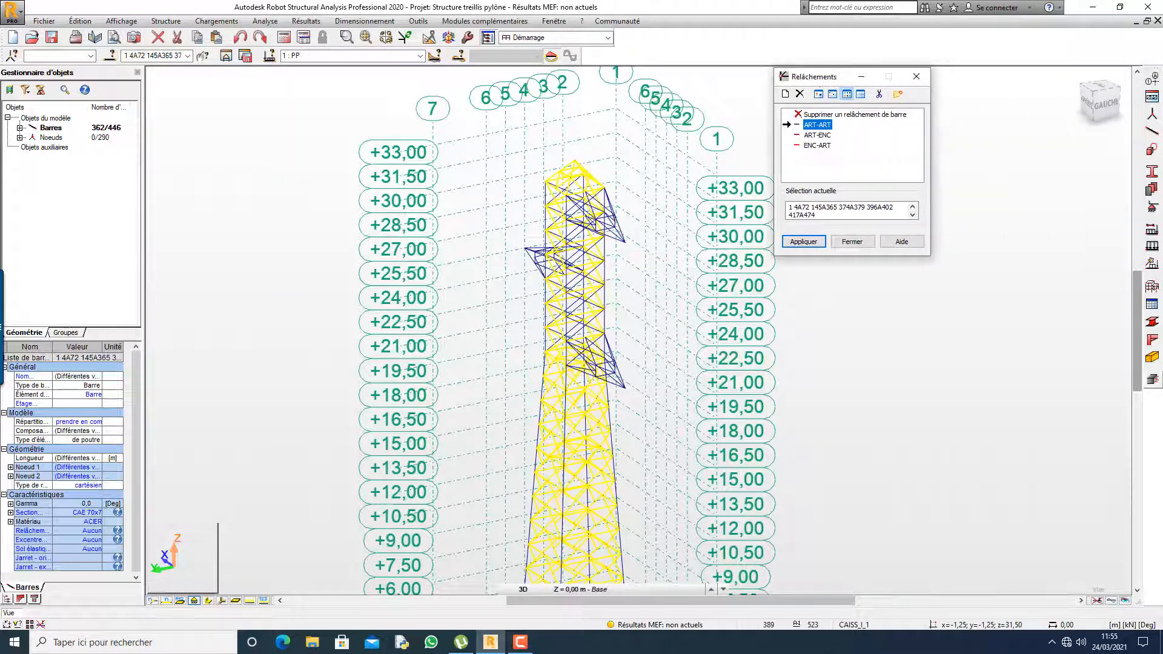
left_click(785, 93)
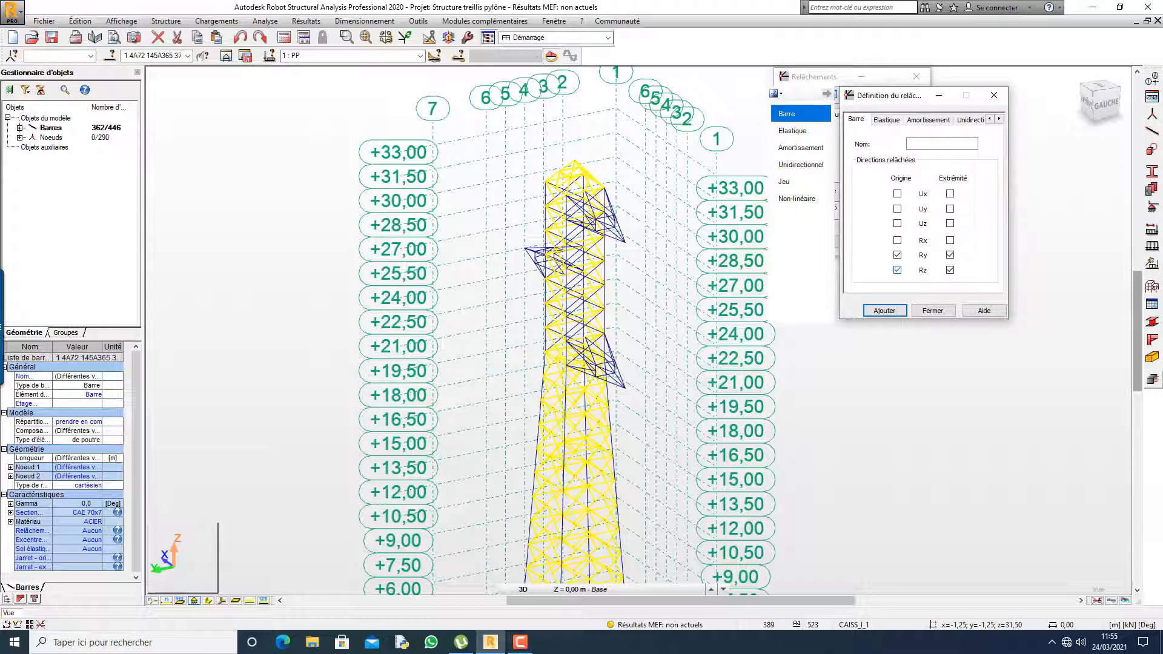
left_click(950, 270)
left_click(918, 144)
key("Return")
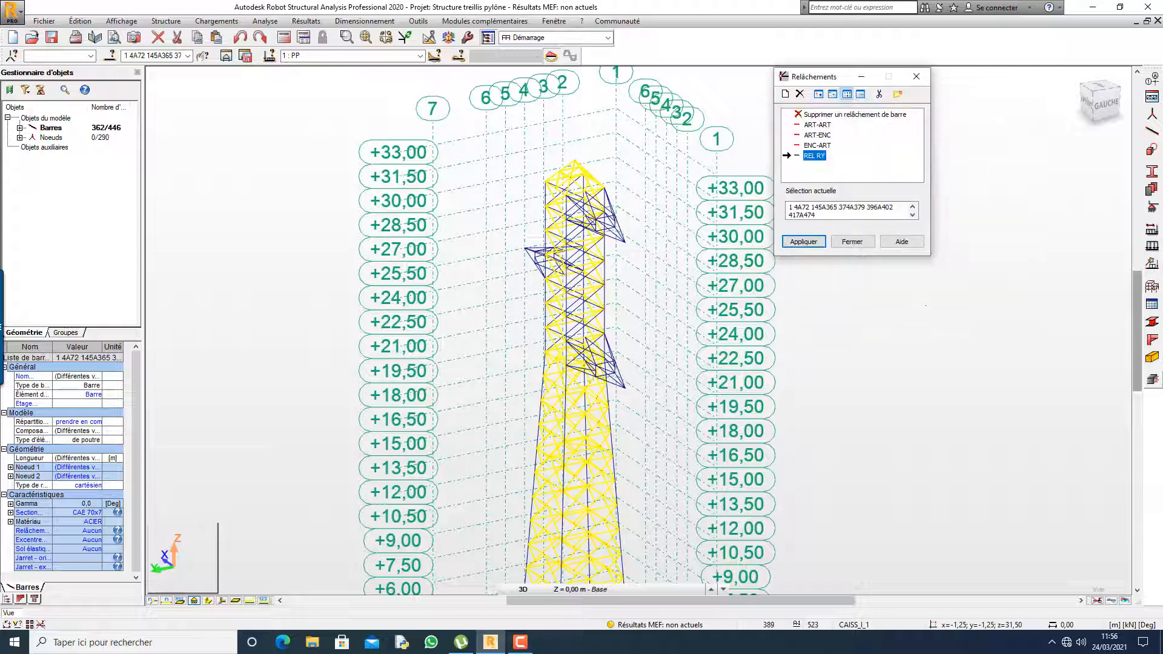
key("Return")
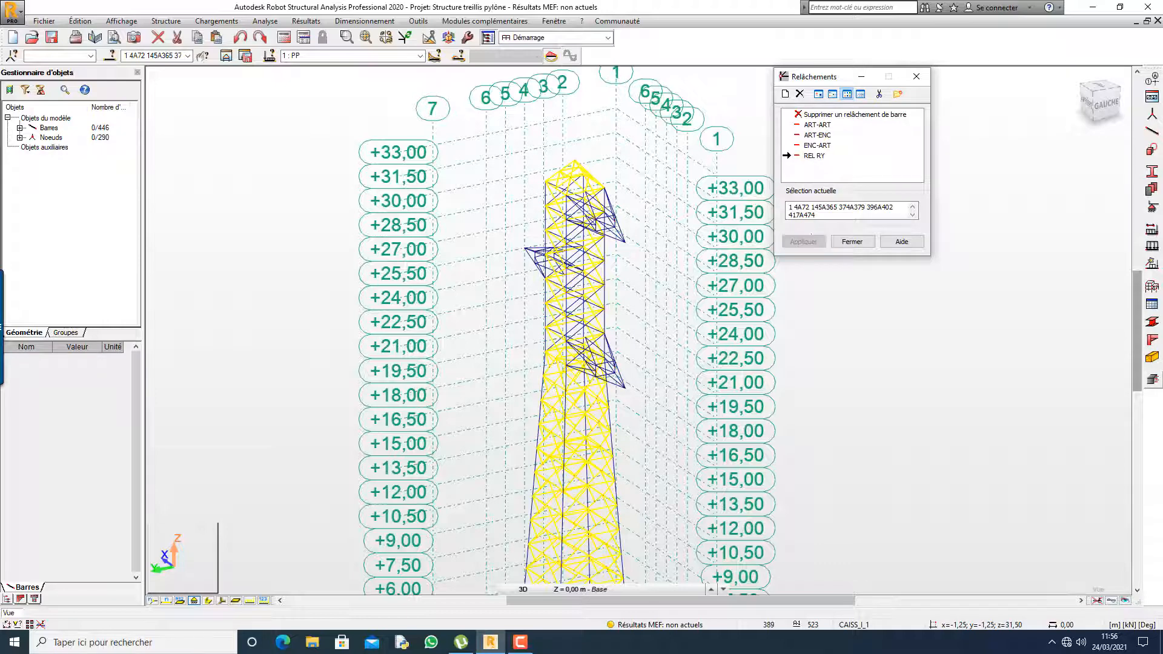
key("Return")
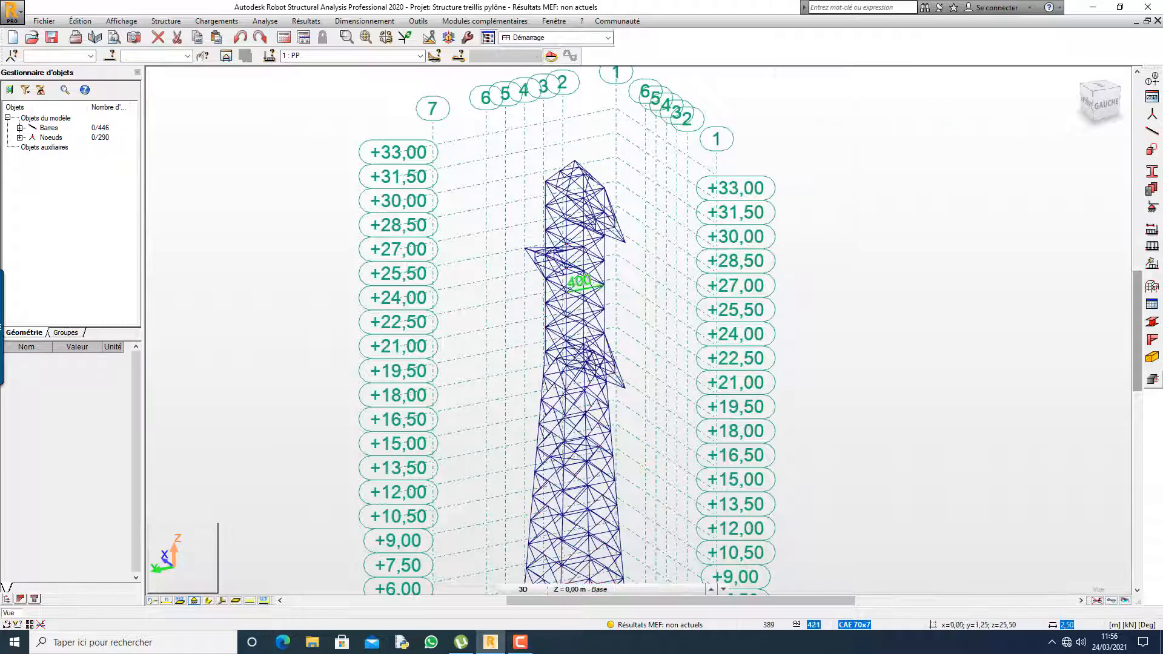
- Select bar 486 in the upper crossarm and extend the selection to all bars with the same CAE 100x10 section
scroll(606, 255, "up", 2)
scroll(618, 229, "up", 4)
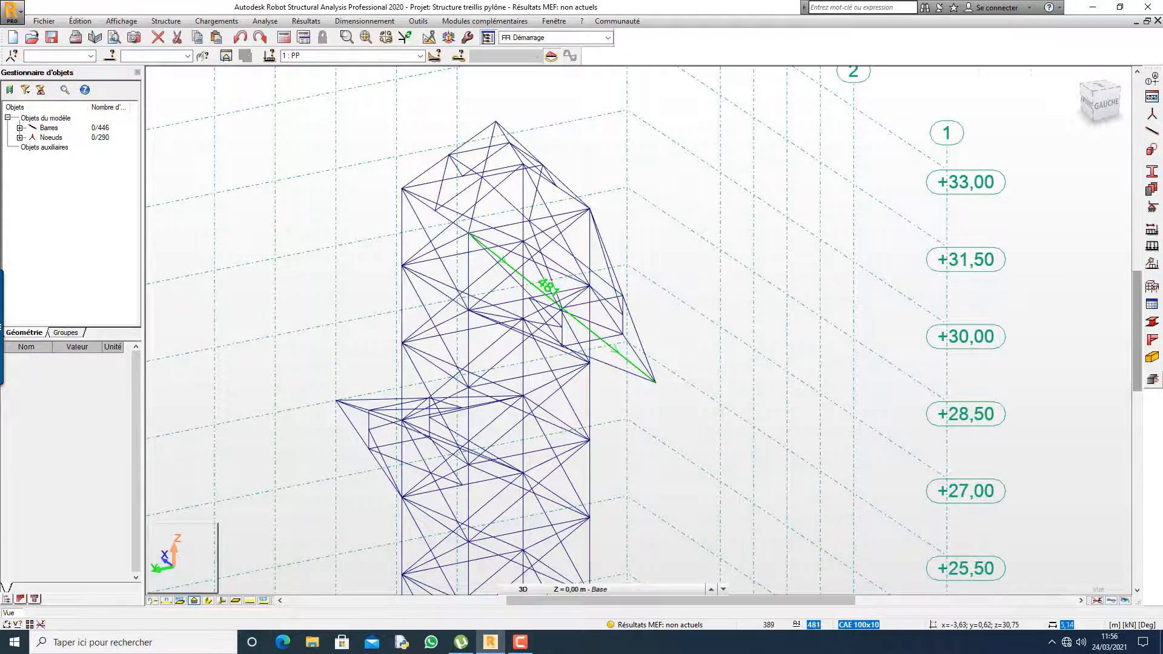
scroll(537, 287, "up", 2)
left_click(545, 200)
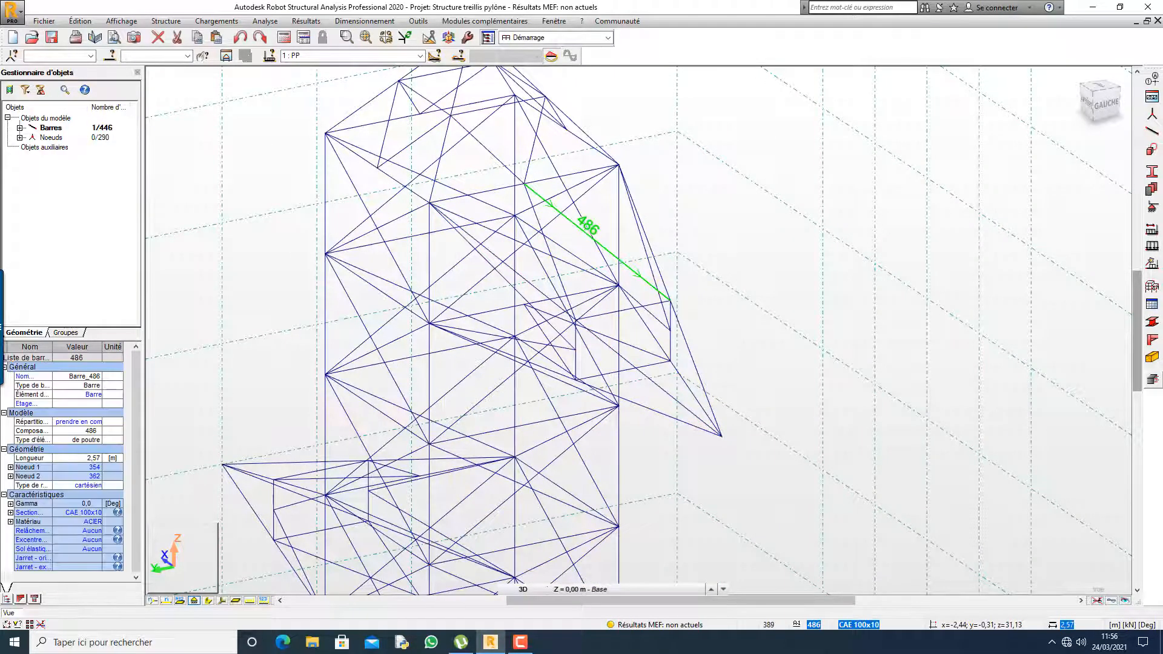
right_click(507, 235)
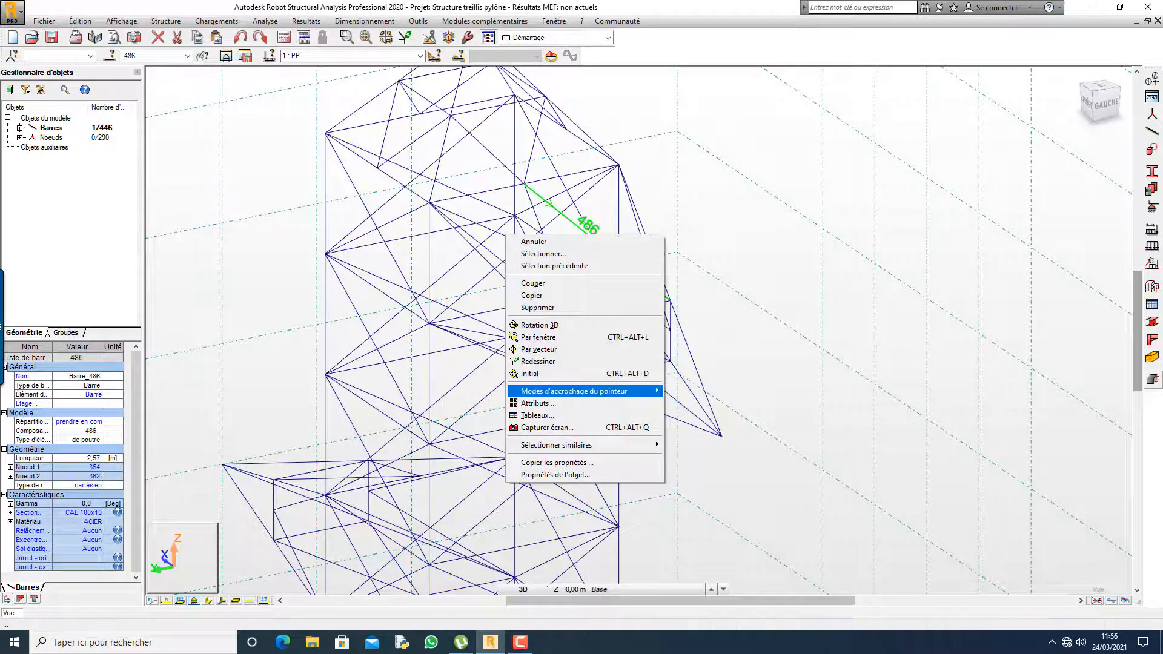
mouse_move(584, 445)
left_click(739, 445)
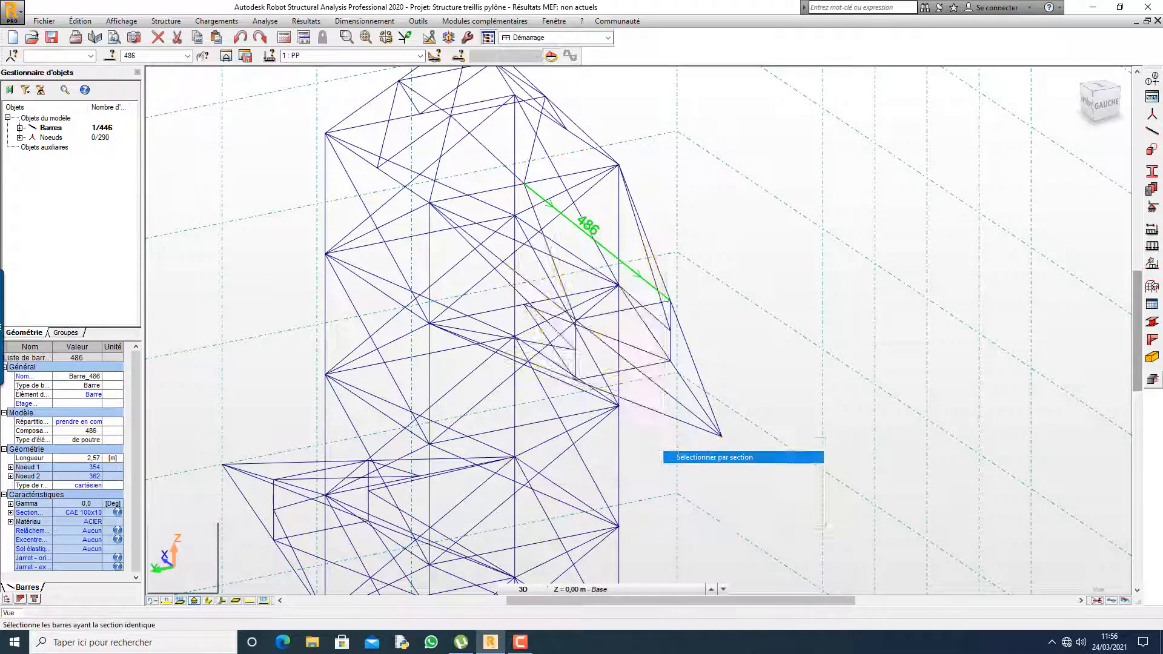
scroll(739, 445, "down", 3)
scroll(808, 212, "down", 3)
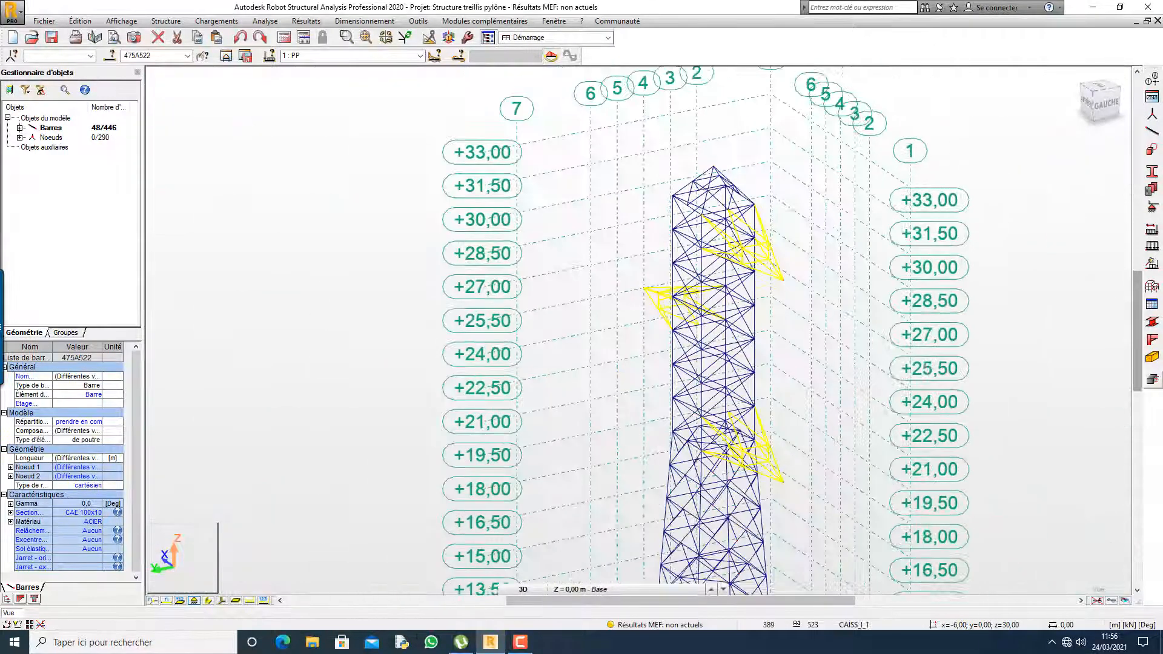
- Remove the four main bars meeting at the upper crossarm's tip from the CAE 100x10 selection
scroll(840, 247, "up", 2)
scroll(757, 265, "up", 2)
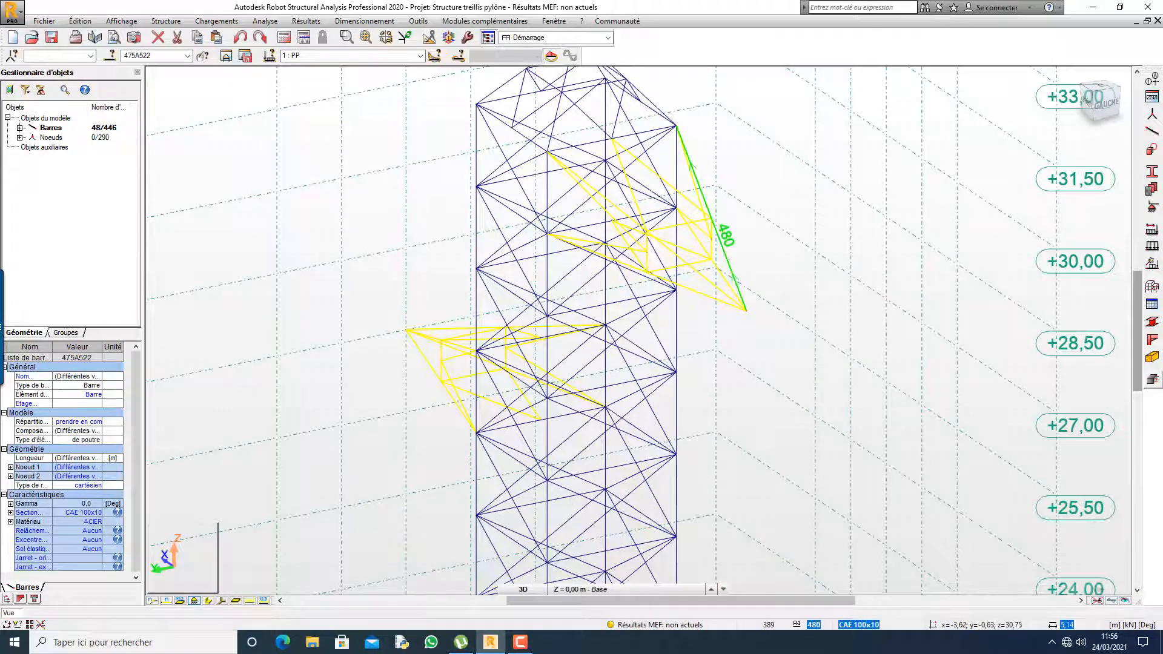
left_click(715, 230, "ctrl")
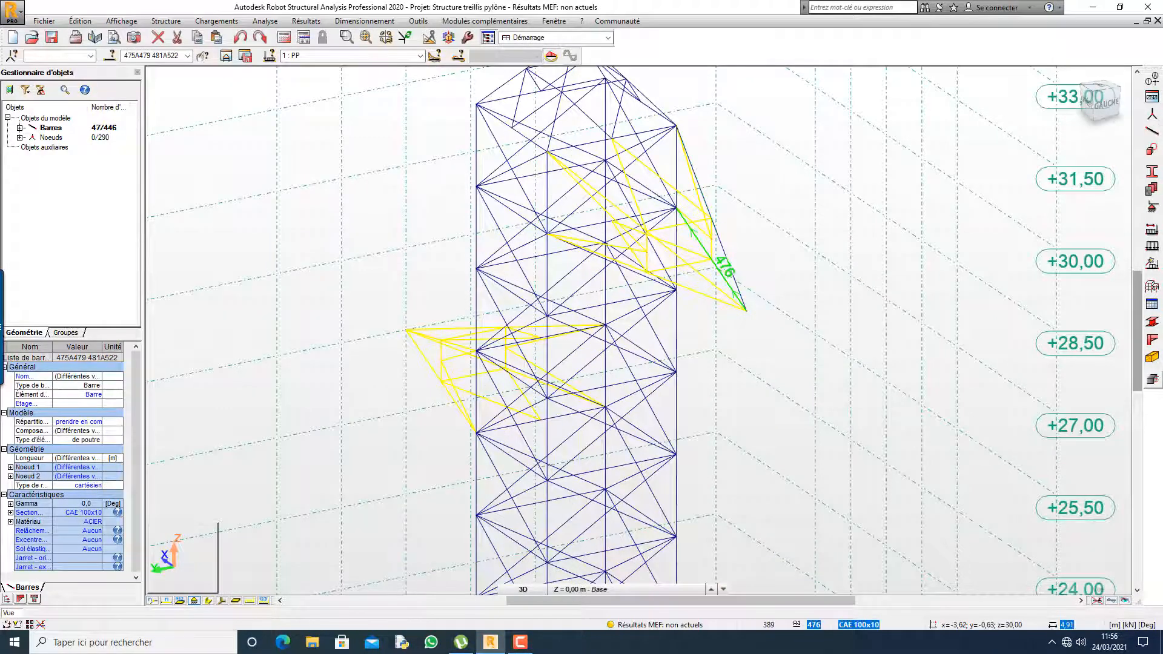
left_click(724, 276, "ctrl")
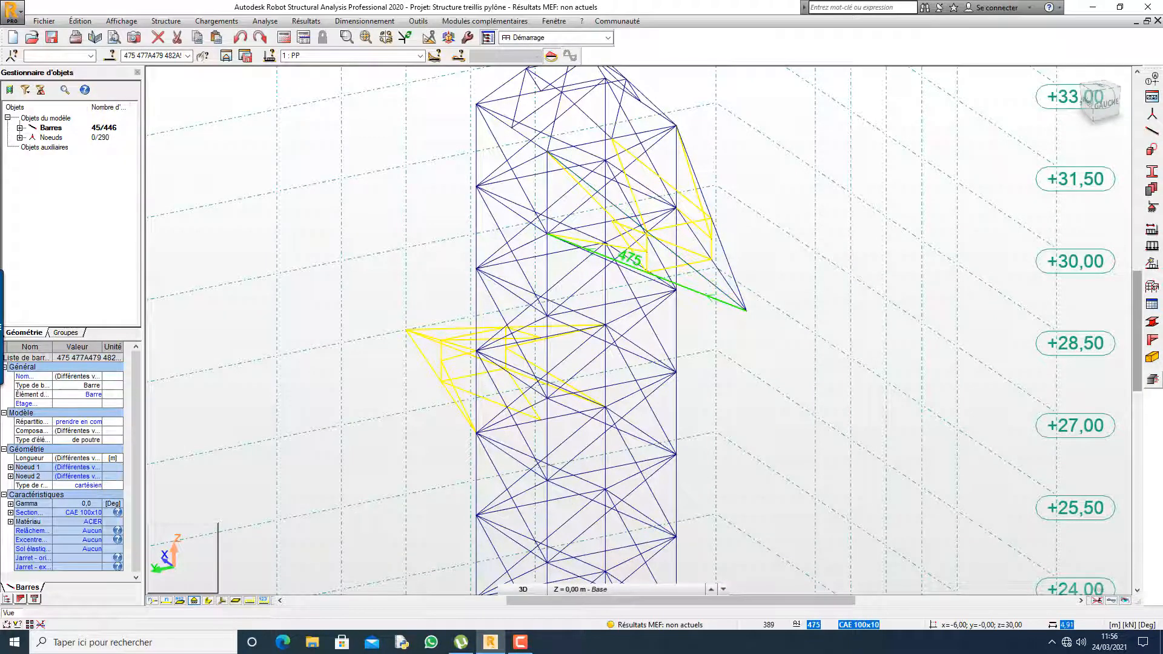
left_click(706, 295, "ctrl")
- Remove the four main bars meeting at the middle crossarm's tip from the CAE 100x10 selection
scroll(577, 380, "up", 3)
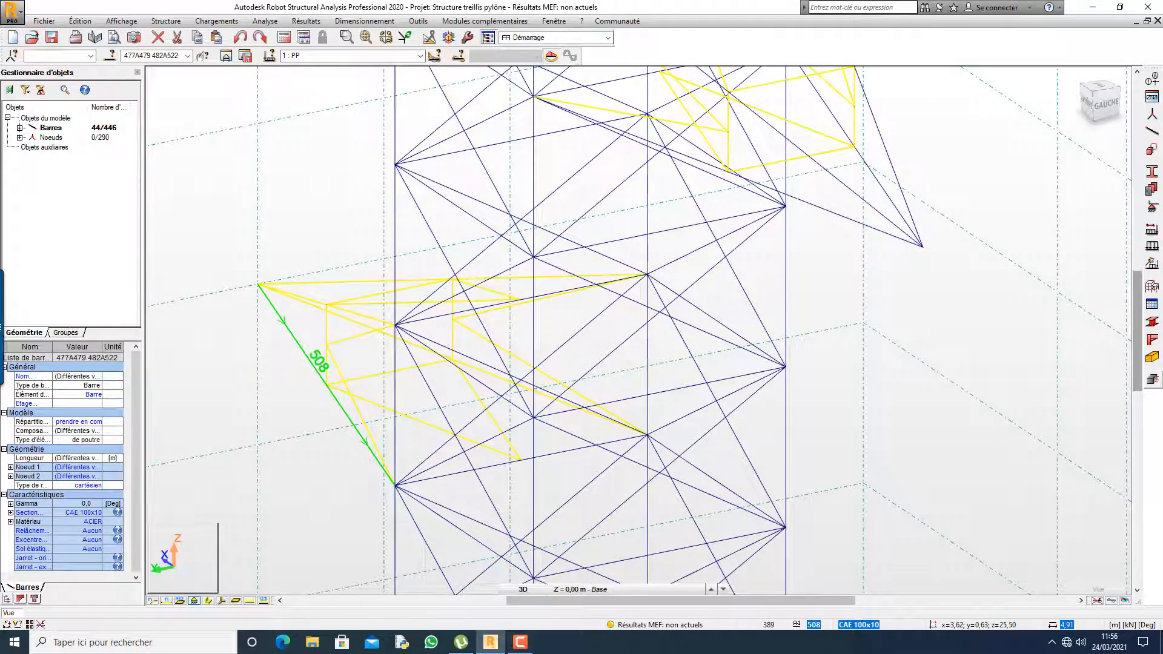
left_click(308, 357, "ctrl")
left_click(307, 303, "ctrl")
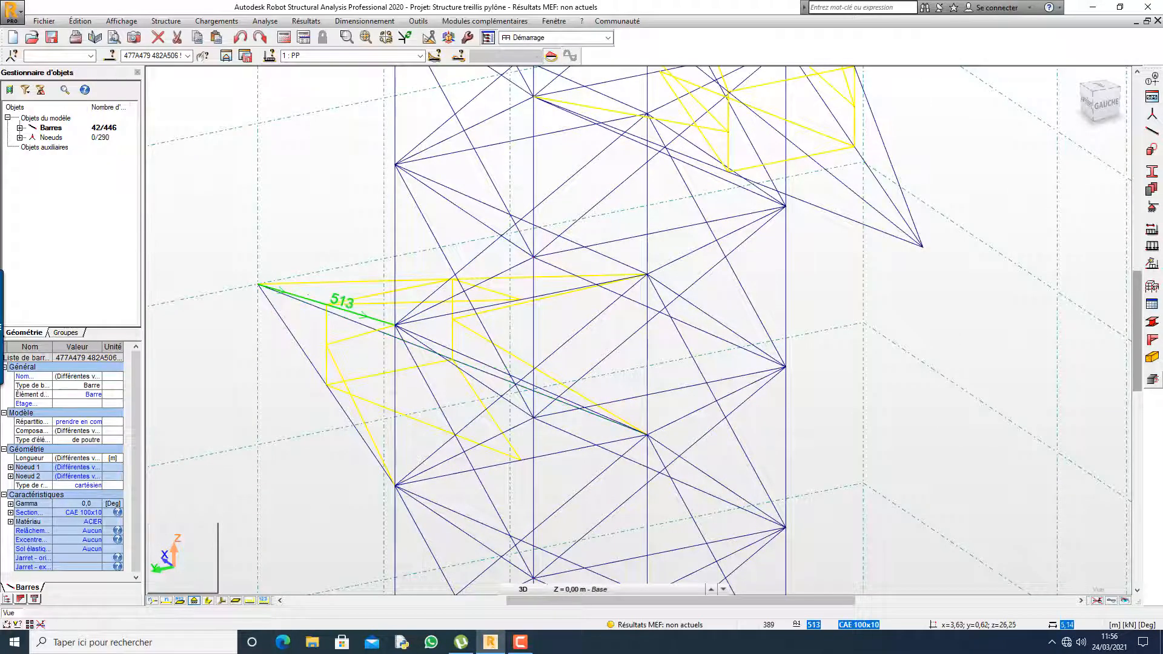
left_click(308, 298, "ctrl")
scroll(259, 206, "down", 5)
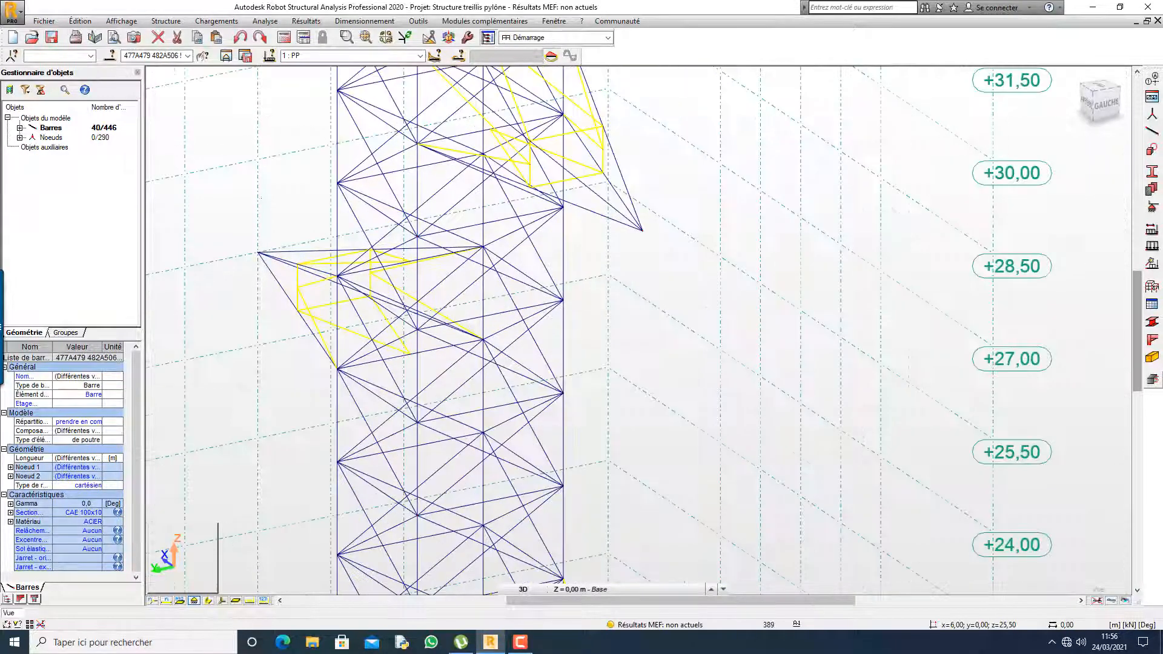
- Remove the four main bars meeting at the lower crossarm's tip from the CAE 100x10 selection
scroll(459, 566, "up", 3)
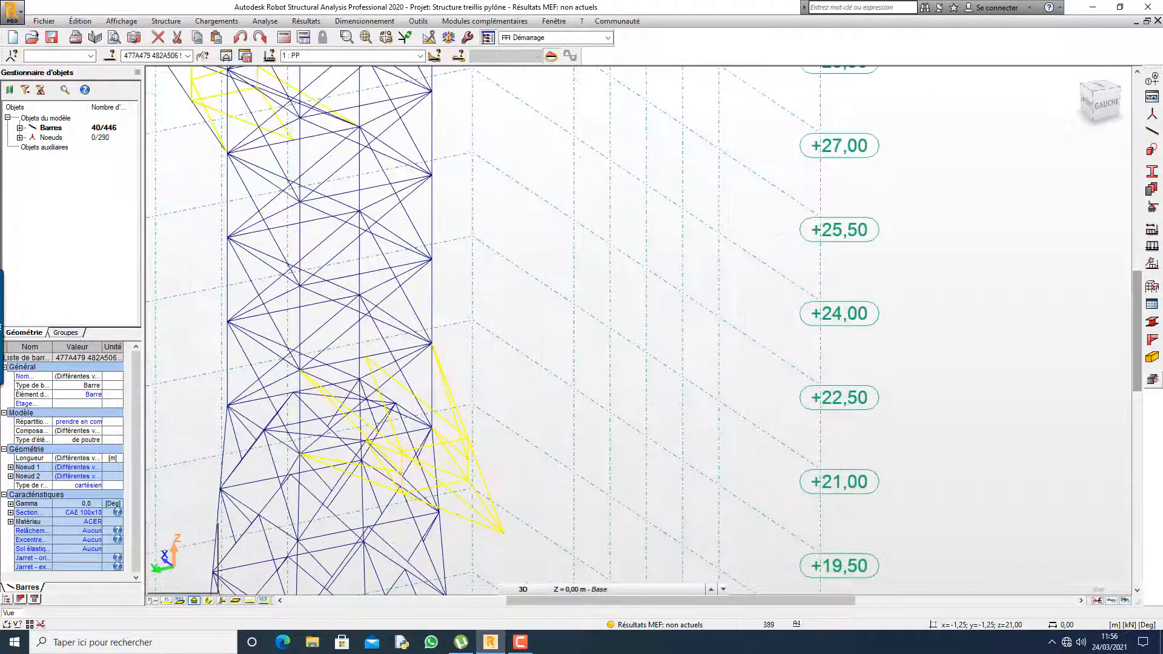
left_click(459, 515, "ctrl")
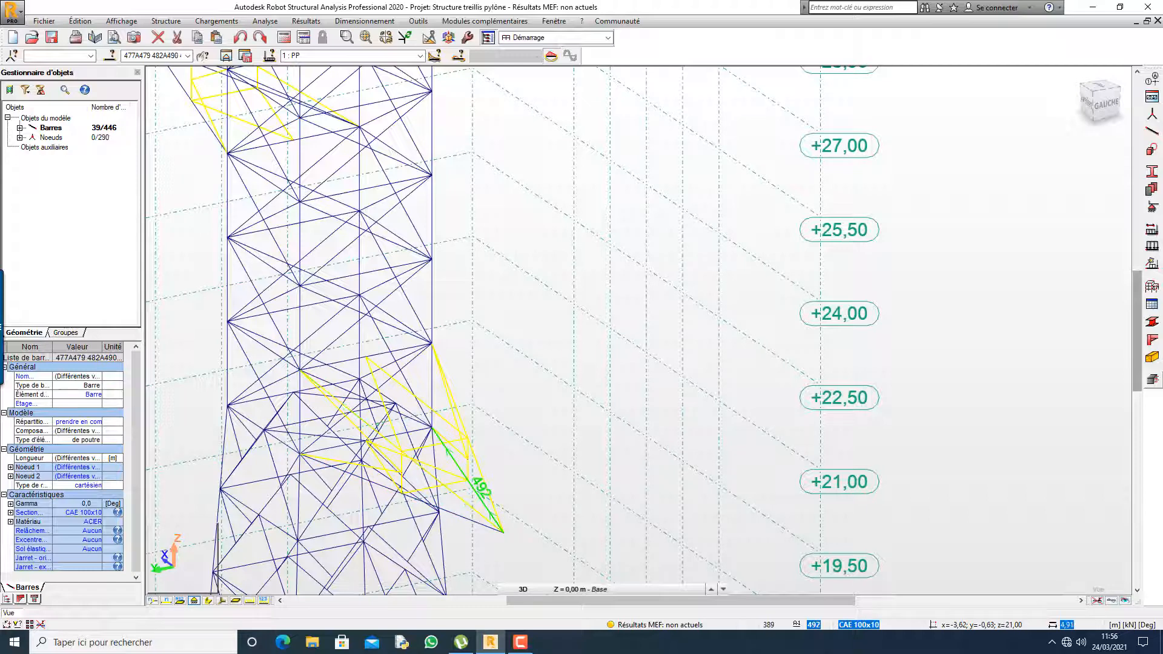
left_click(483, 501, "ctrl")
left_click(474, 508, "ctrl")
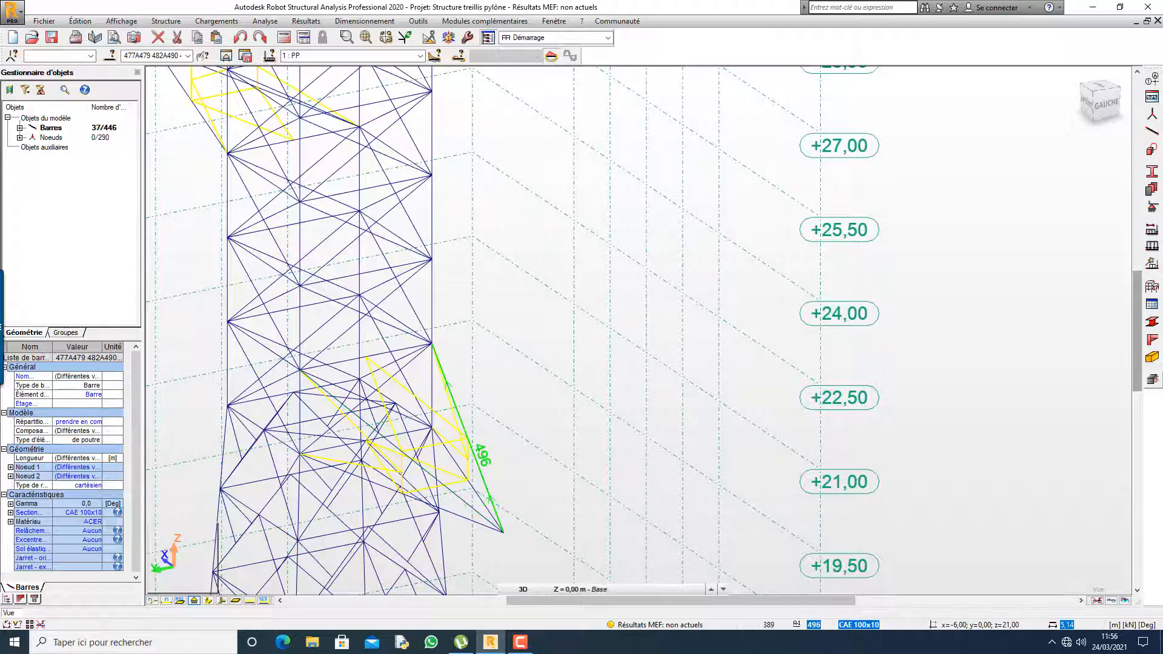
- Assign the REL RY release to the selected secondary crossarm bars and close the releases dialog
scroll(642, 485, "down", 5)
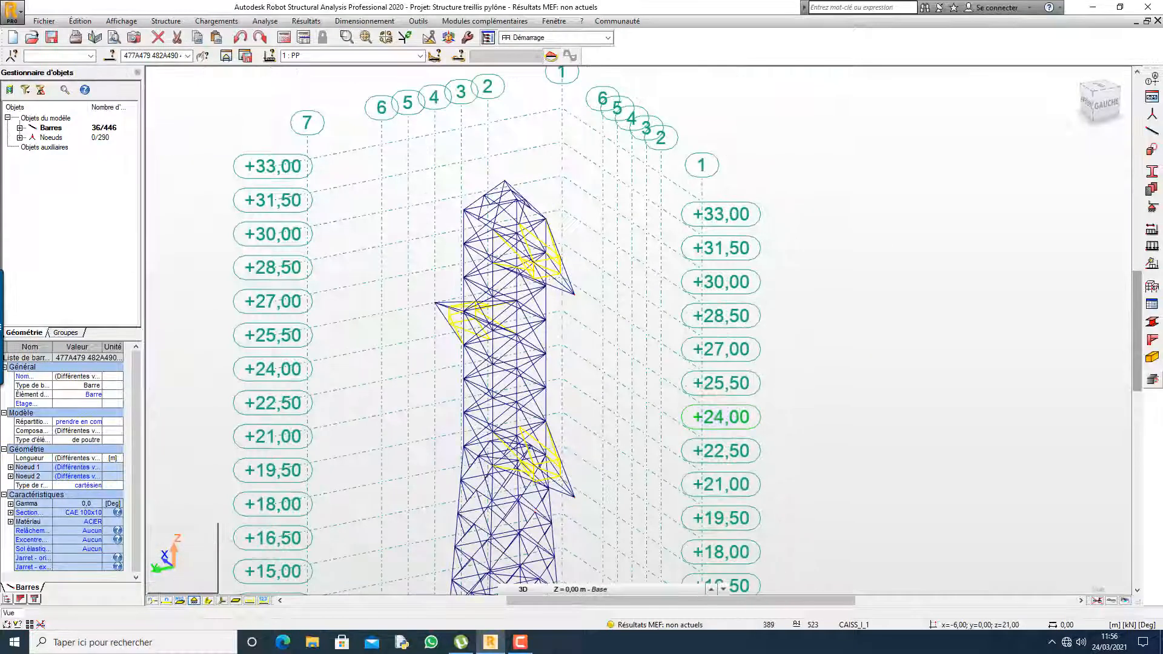
left_click(166, 20)
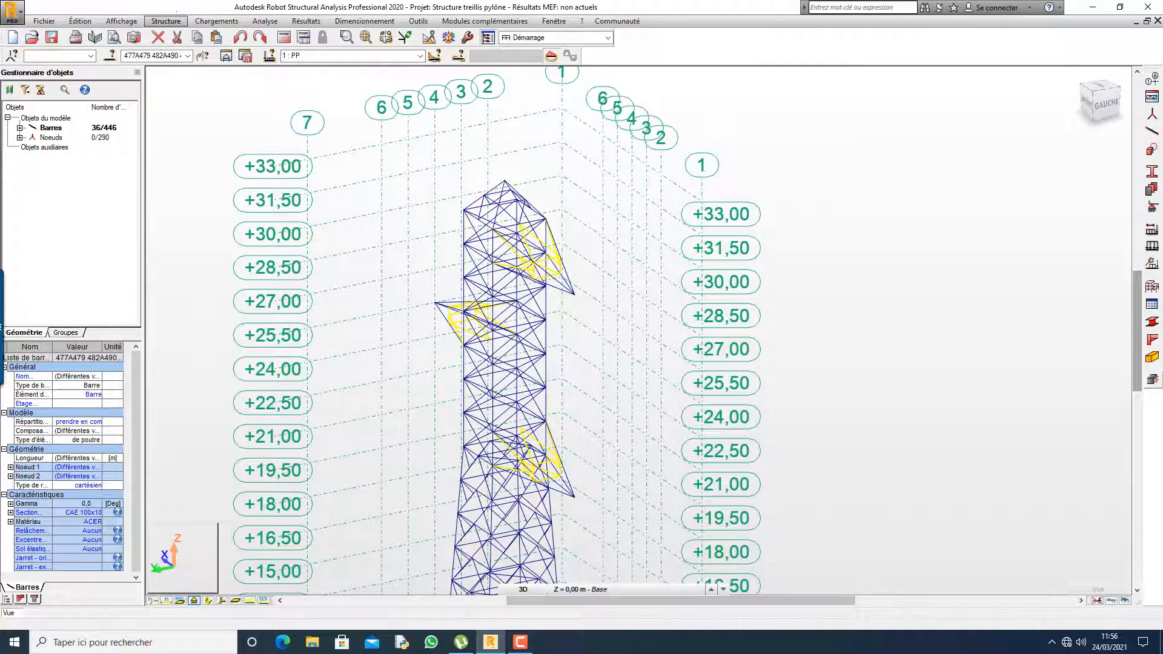
left_click(185, 214)
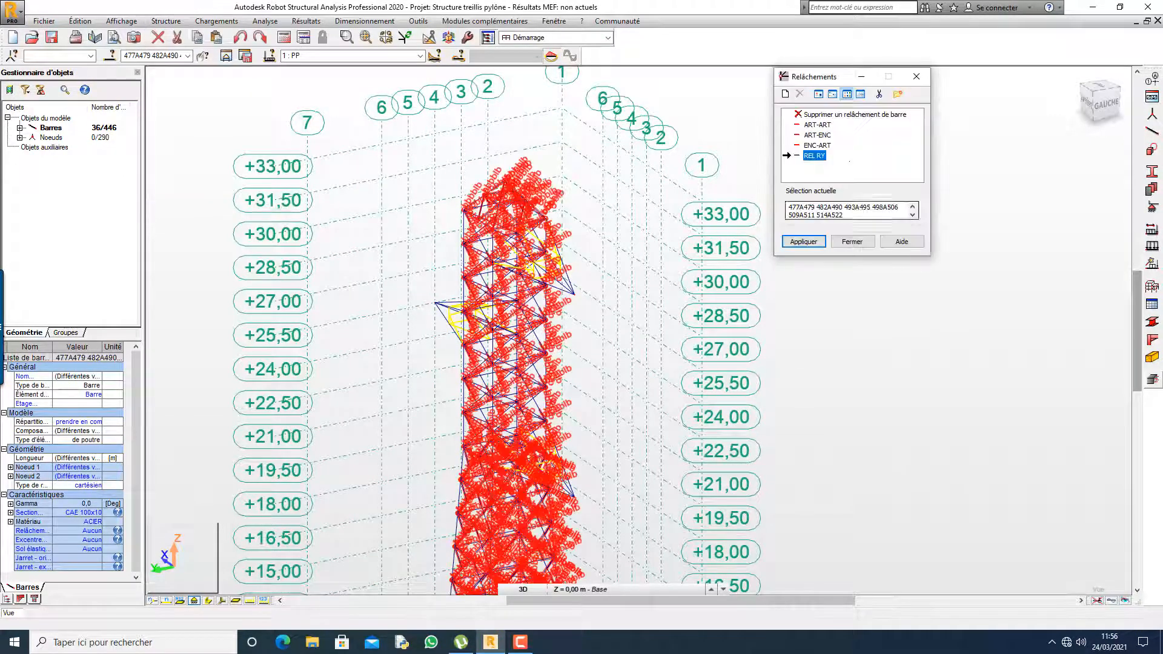
left_click(803, 241)
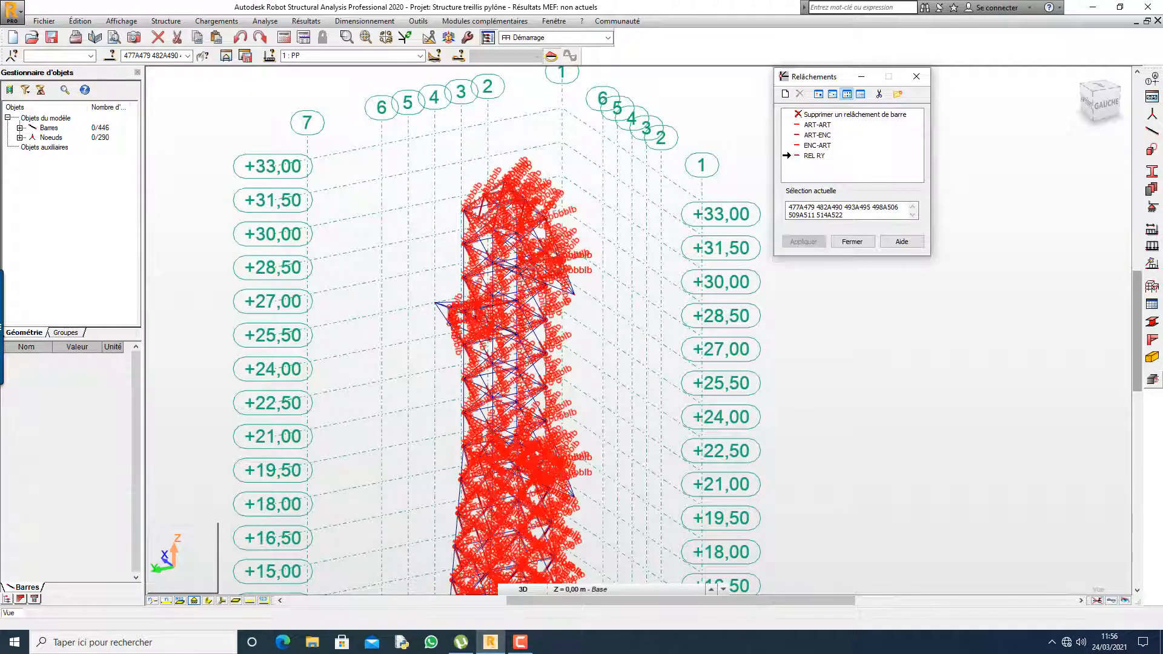
left_click(917, 76)
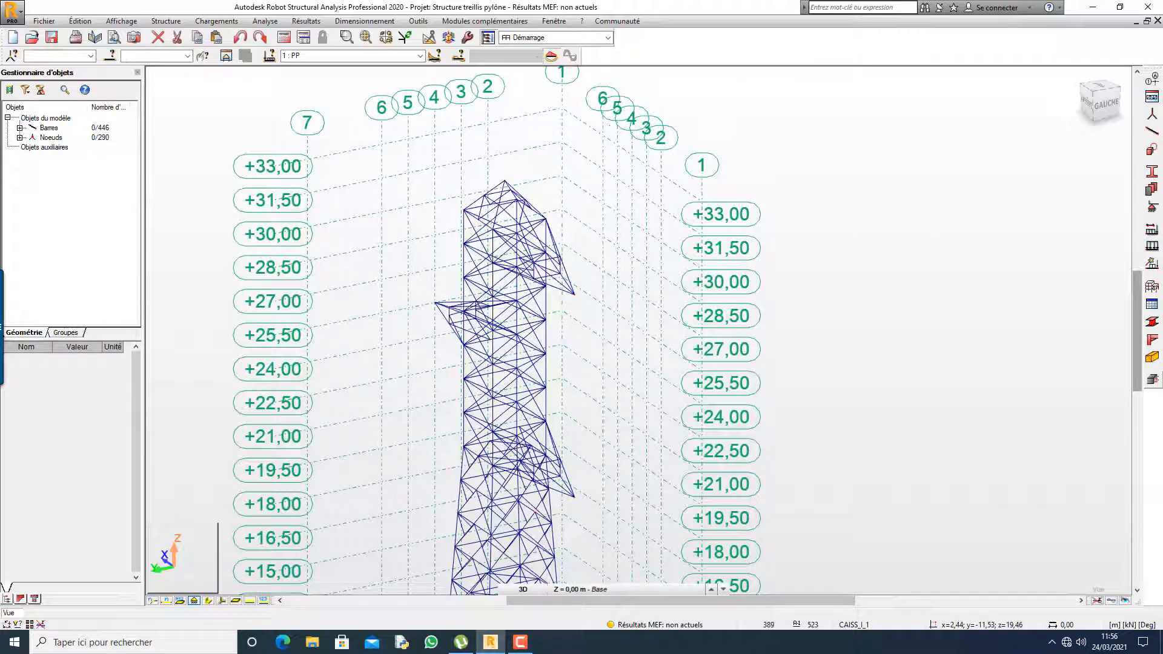
- Run the structural analysis of the pylon
left_click(283, 37)
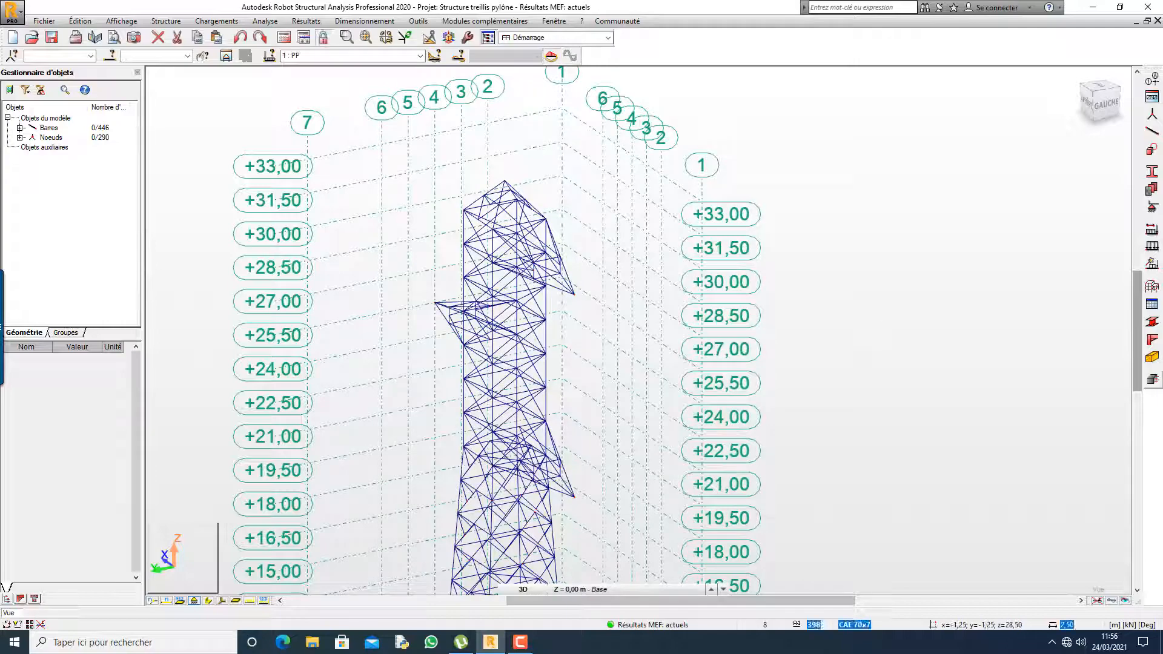
right_click(254, 155)
left_click(297, 204)
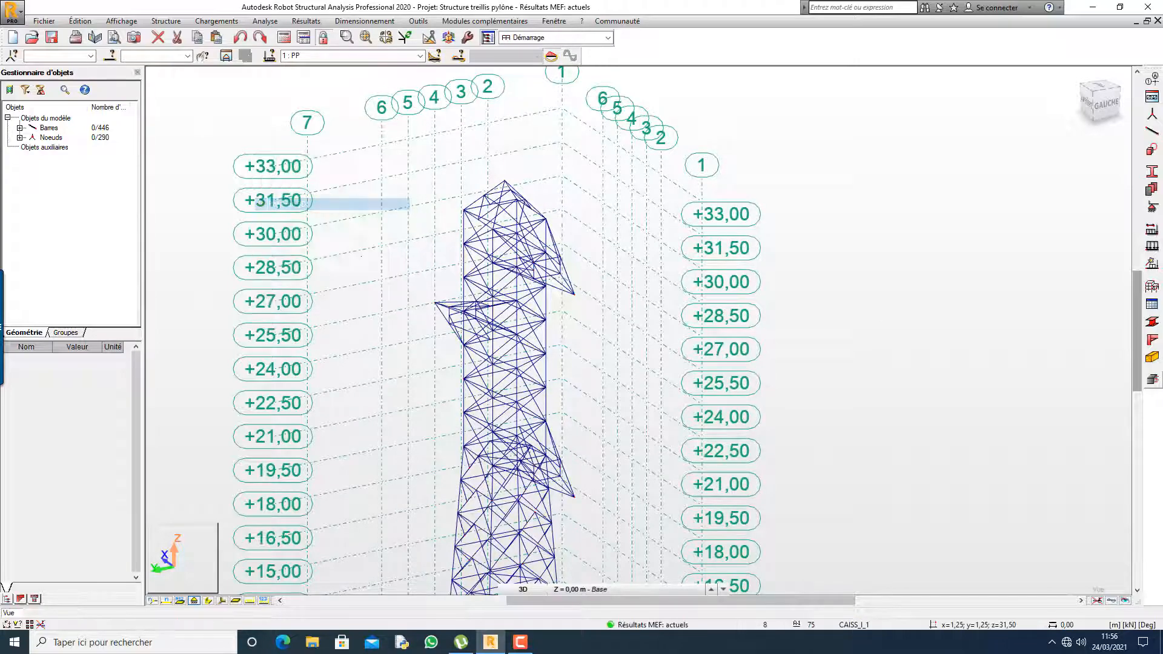
left_click_drag(361, 256, 413, 290)
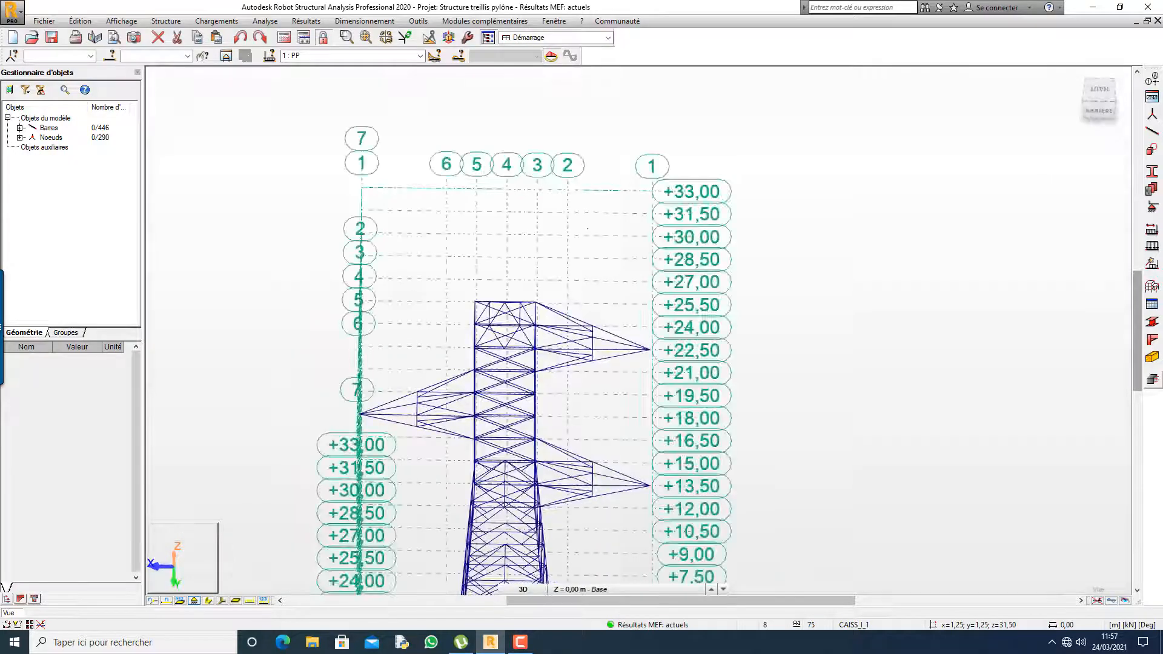
- Examine the calculated pylon from several sides, including the bracing and supports at its base
scroll(587, 229, "down", 6)
left_click_drag(733, 411, 670, 387)
scroll(512, 482, "up", 4)
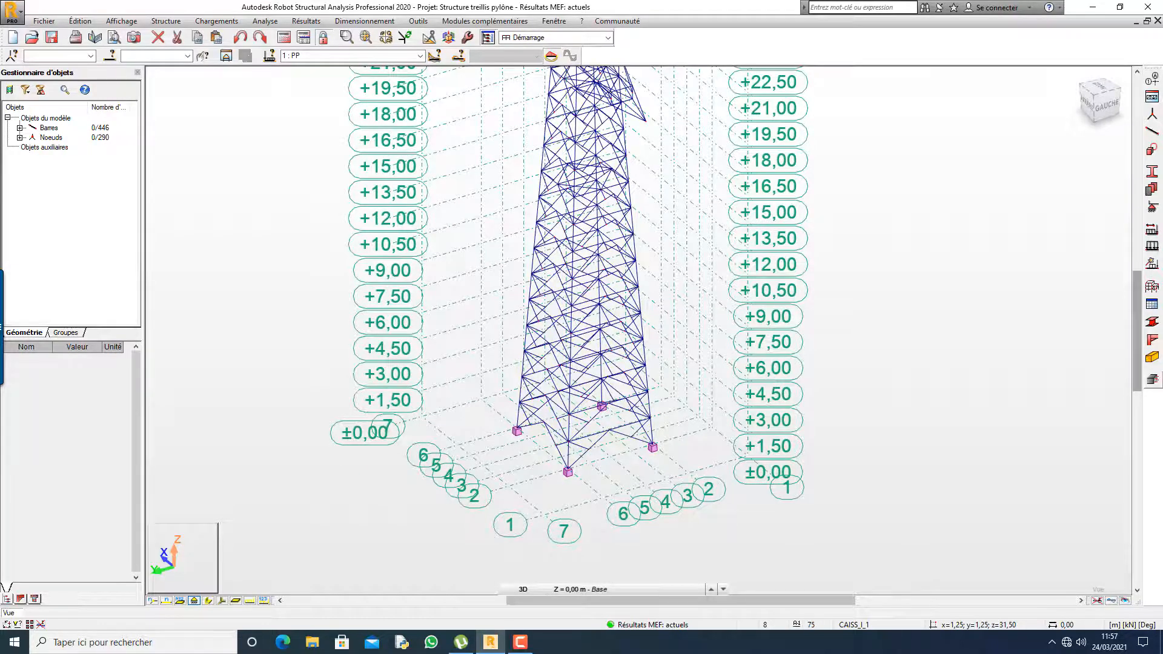
scroll(542, 431, "up", 5)
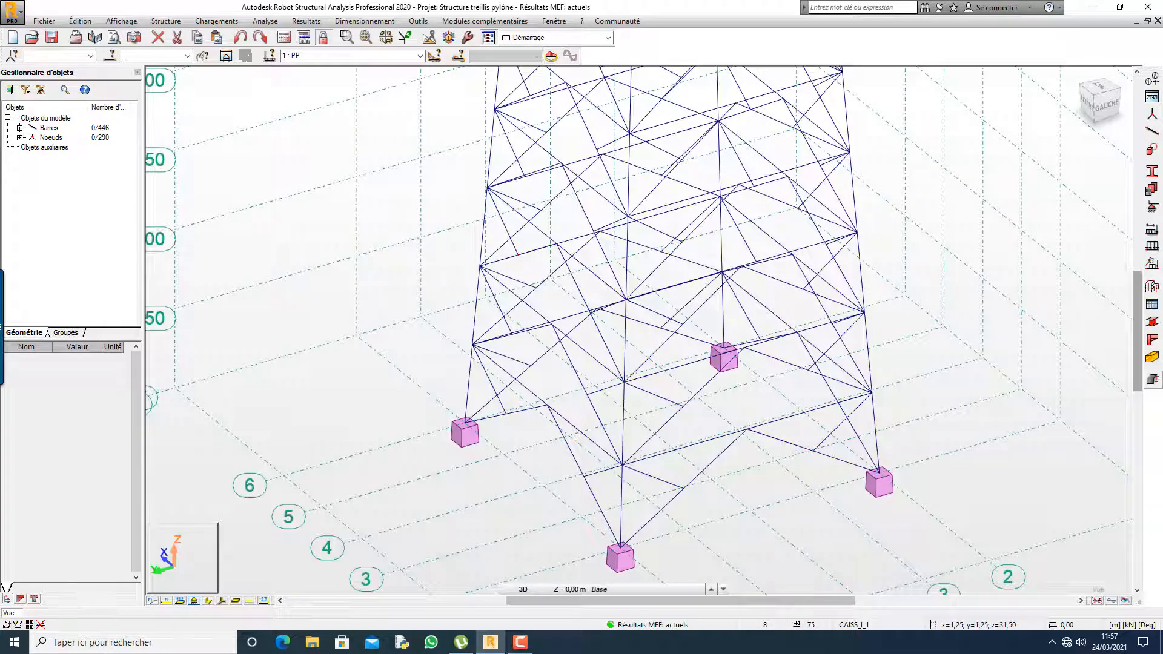
scroll(521, 406, "up", 2)
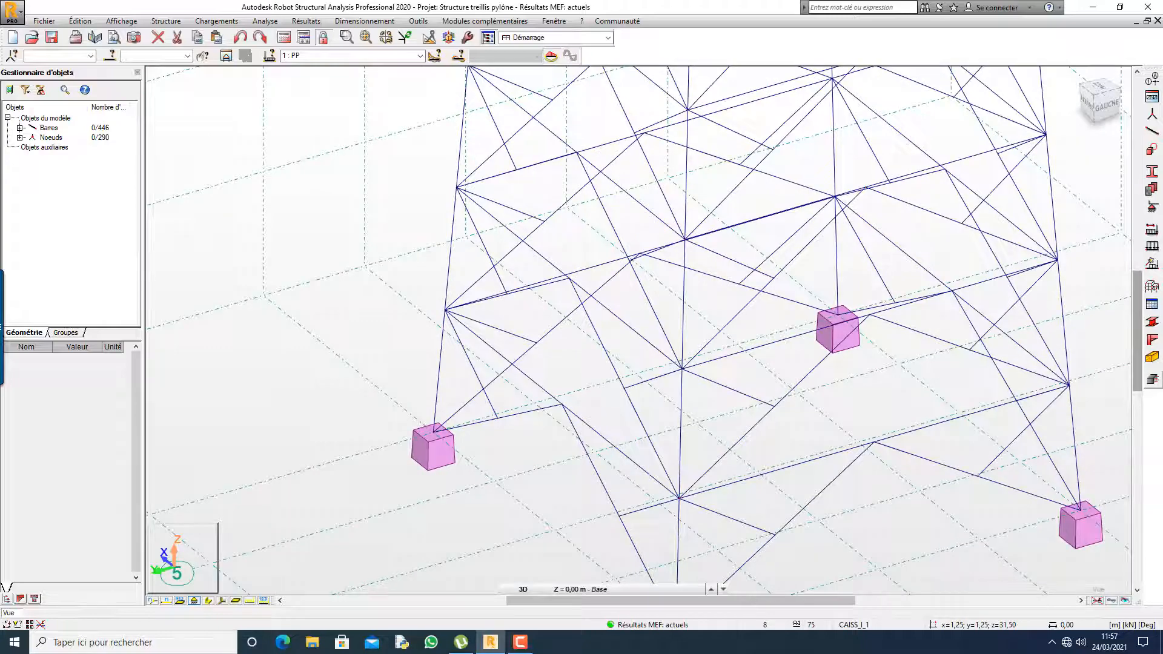
scroll(430, 396, "down", 3)
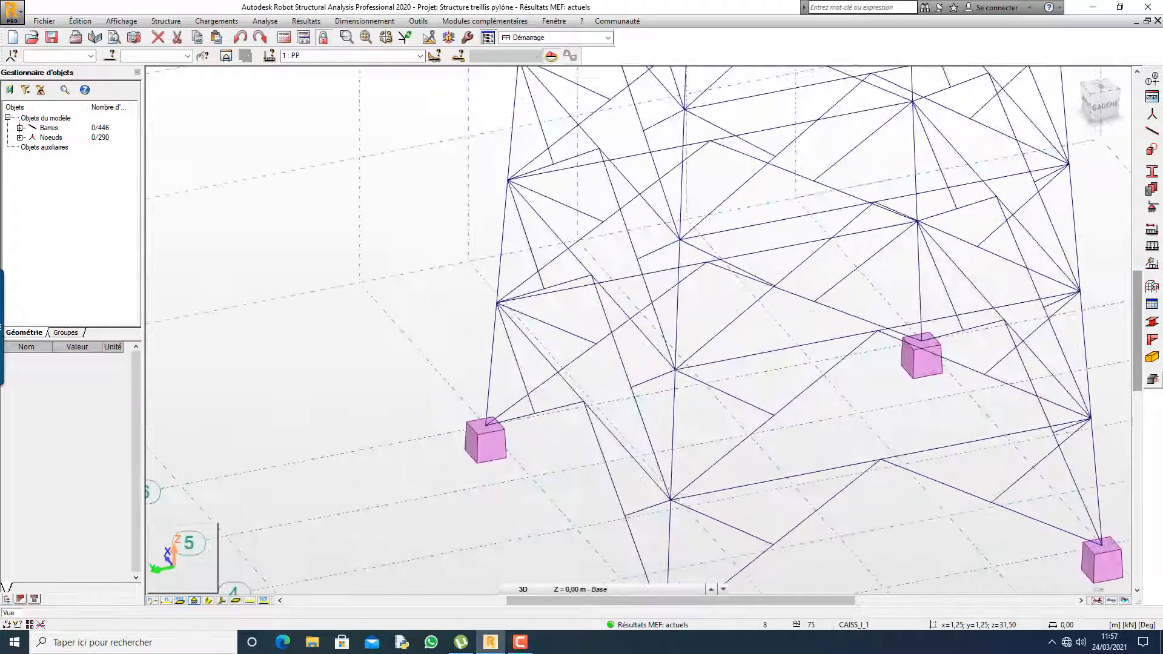
scroll(652, 497, "down", 7)
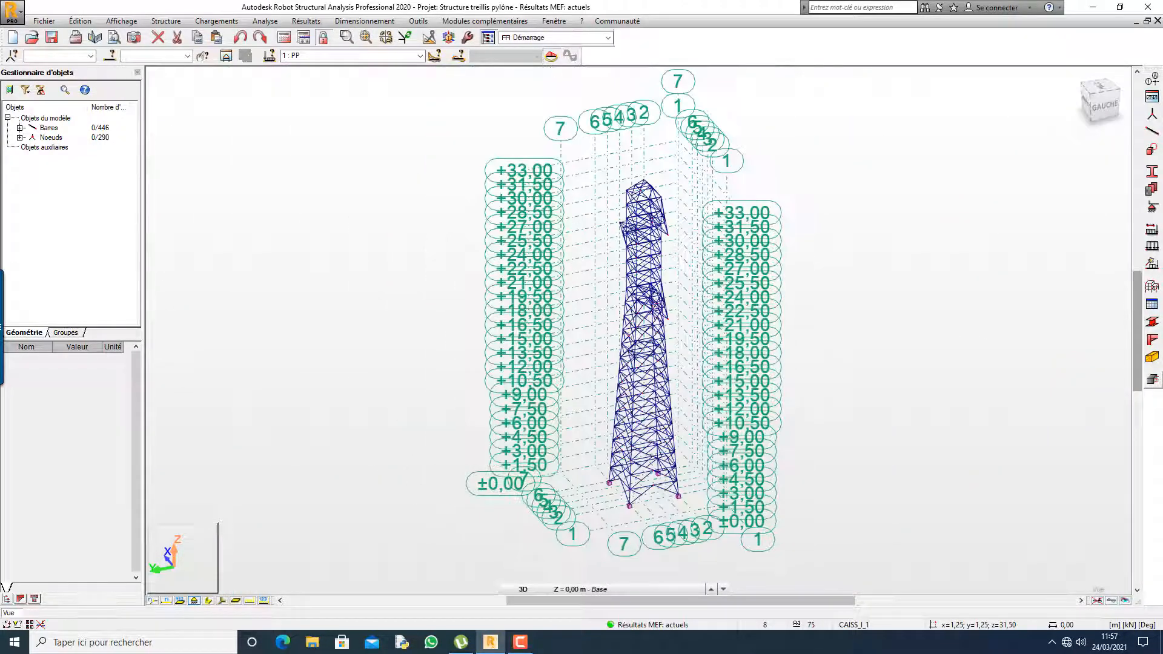
middle_click_drag(652, 497, 745, 495, "shift")
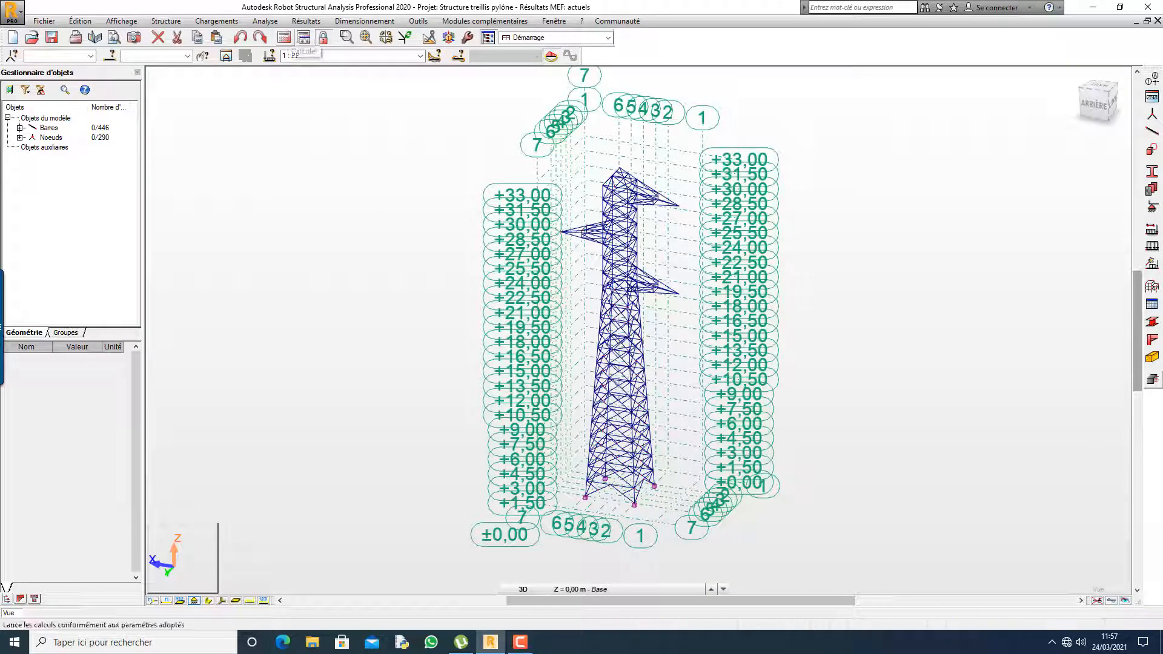
middle_click_drag(655, 363, 891, 370, "shift")
middle_click_drag(751, 348, 642, 302, "shift")
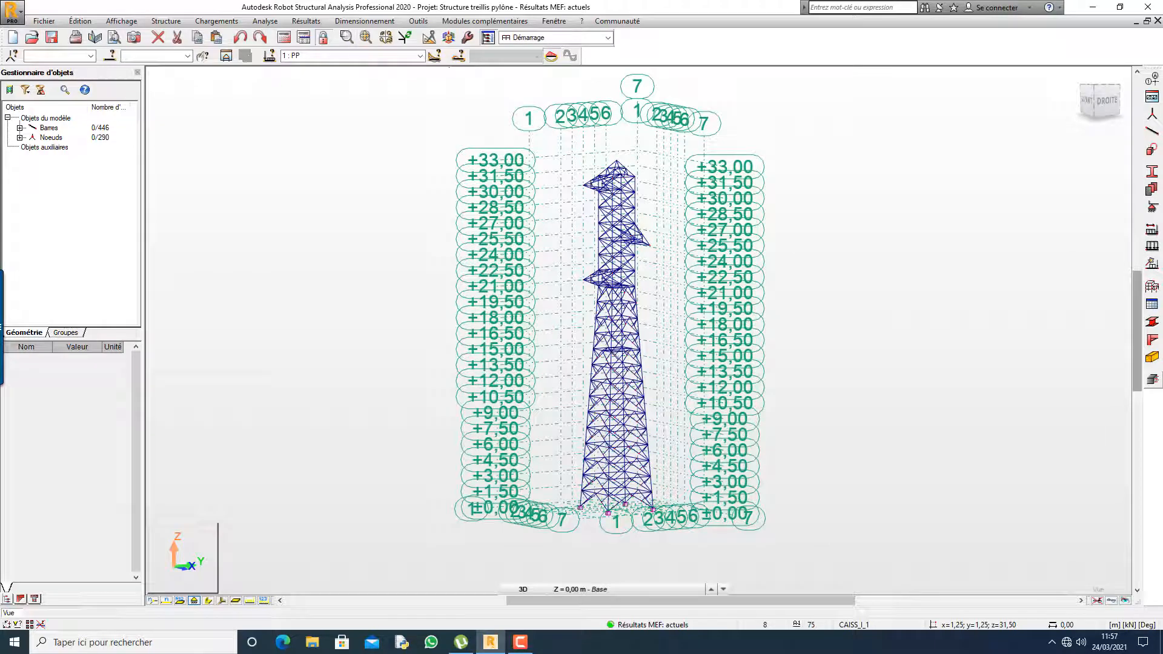
- Display the axial force Fx diagram on the pylon's bars for load case 1 (PP)
left_click(306, 20)
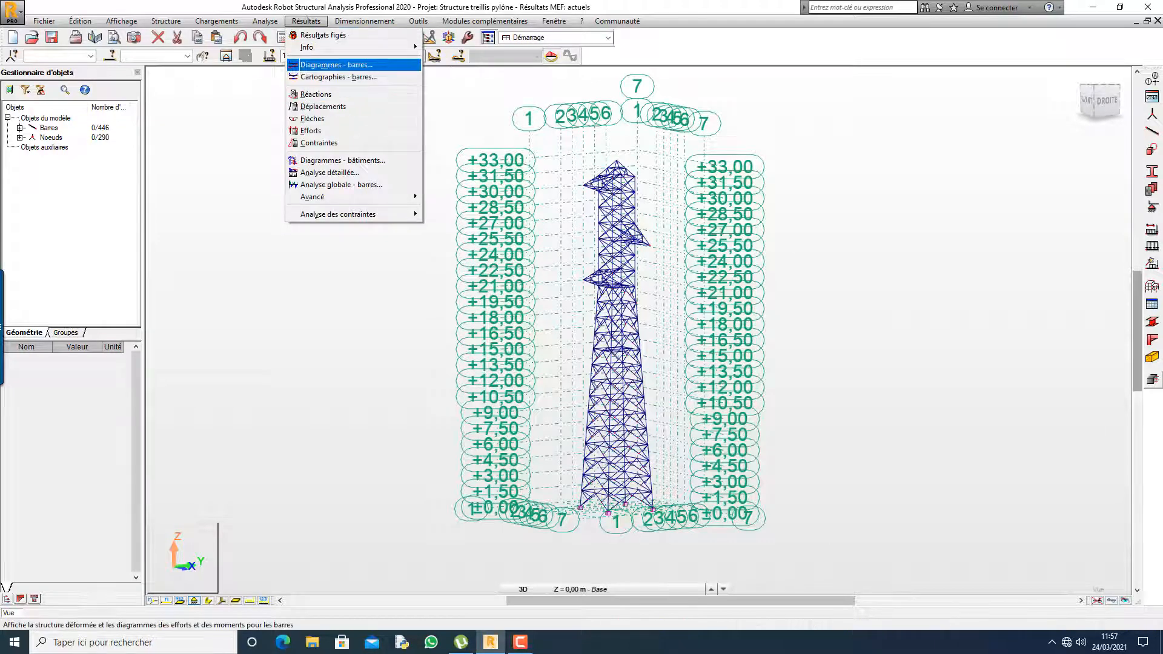
left_click(336, 65)
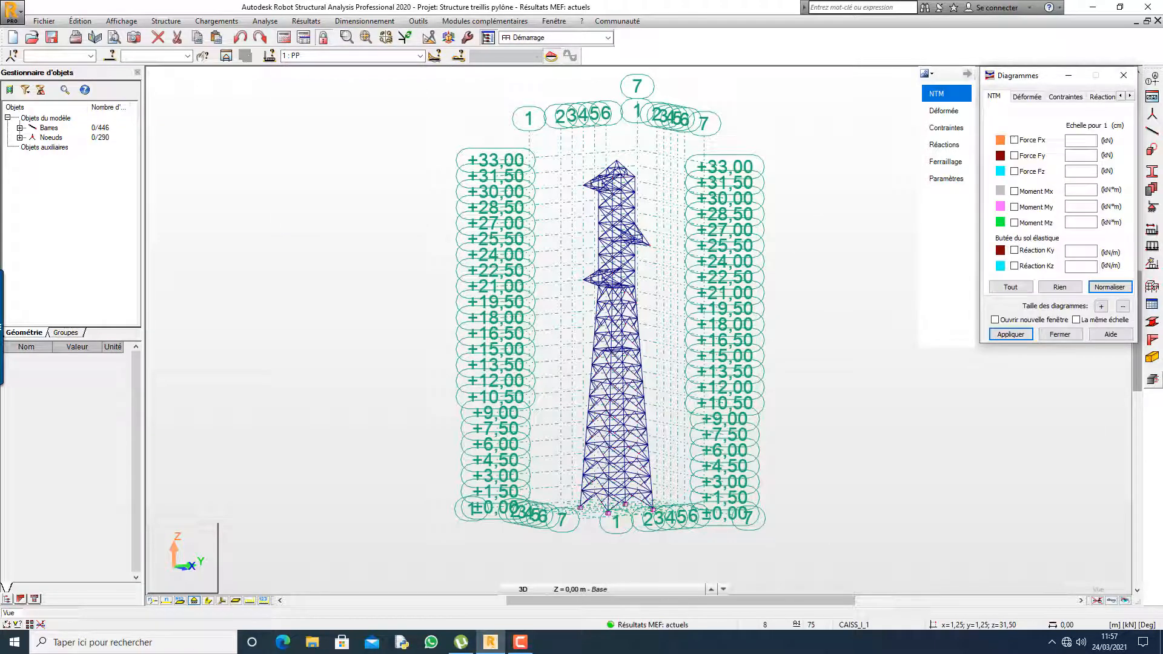
left_click(1011, 334)
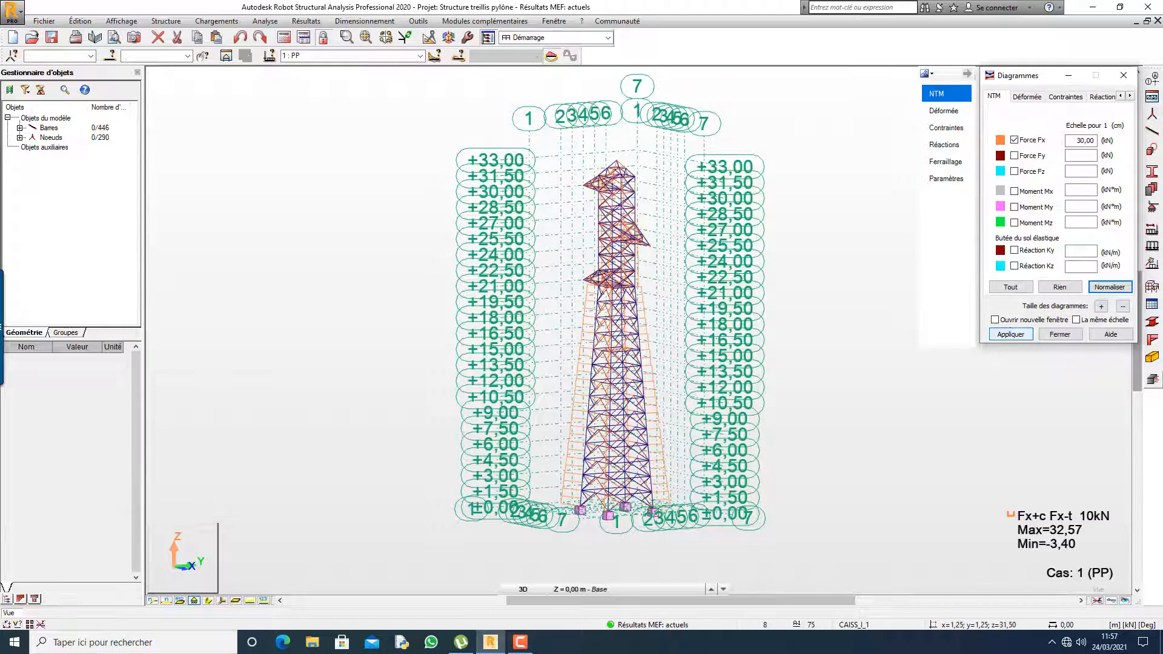
- Examine the Fx diagram along the pylon's legs, bracing and crossarms from different angles
right_click(228, 322)
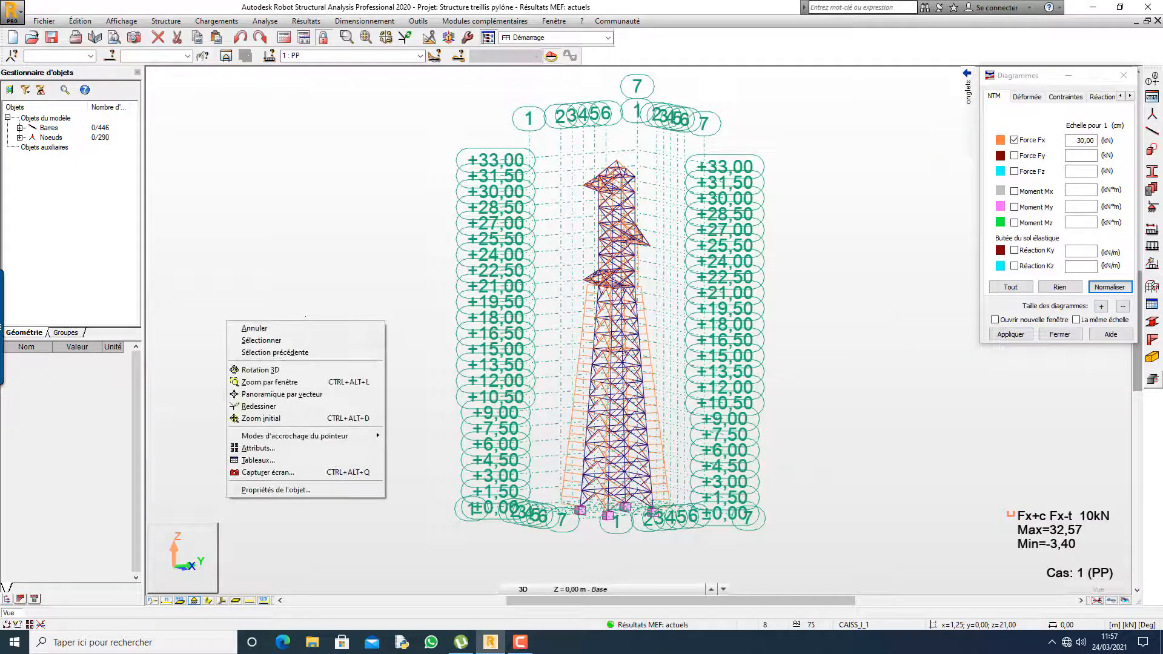
left_click(261, 370)
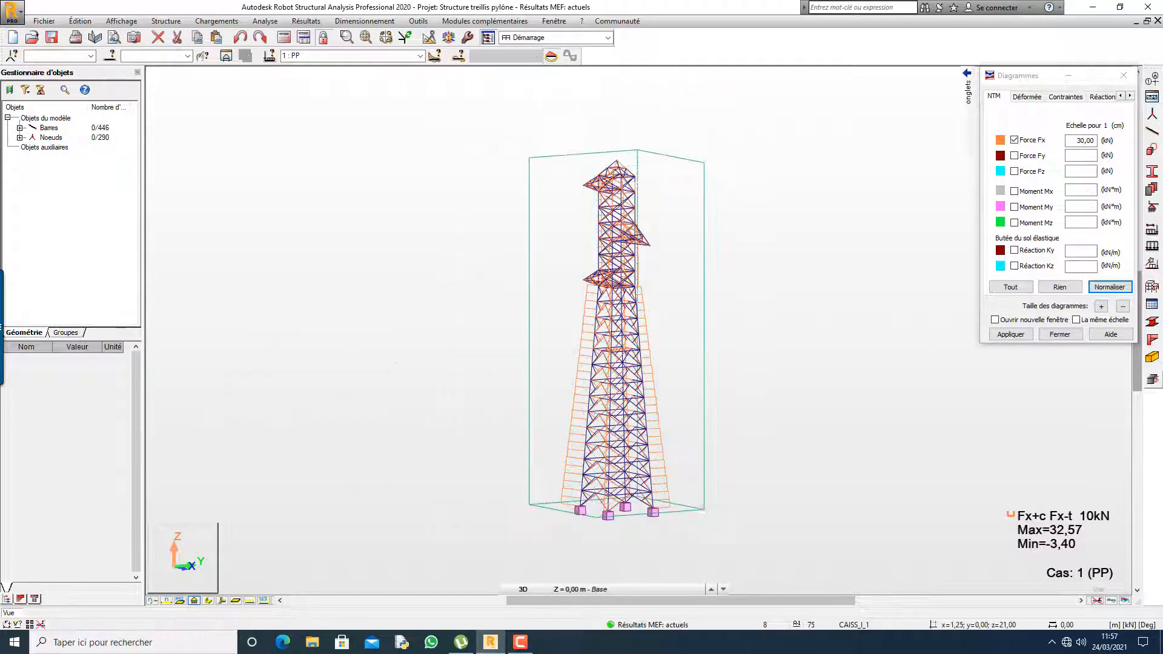
left_click_drag(352, 363, 308, 364)
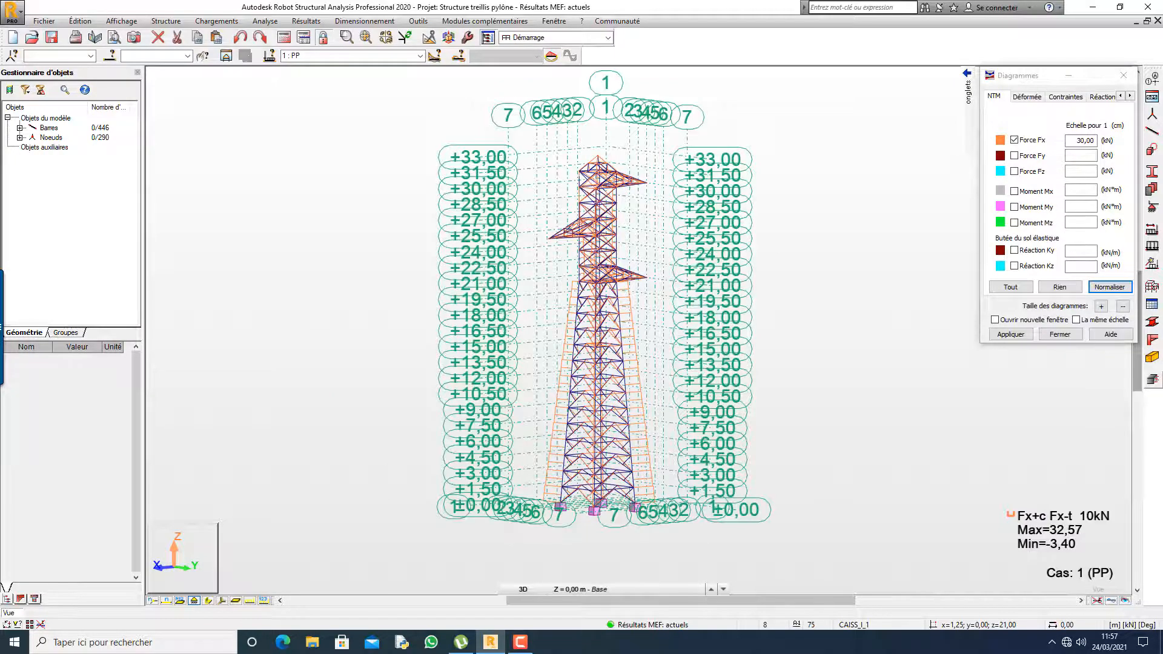
scroll(625, 387, "up", 6)
scroll(629, 330, "down", 2)
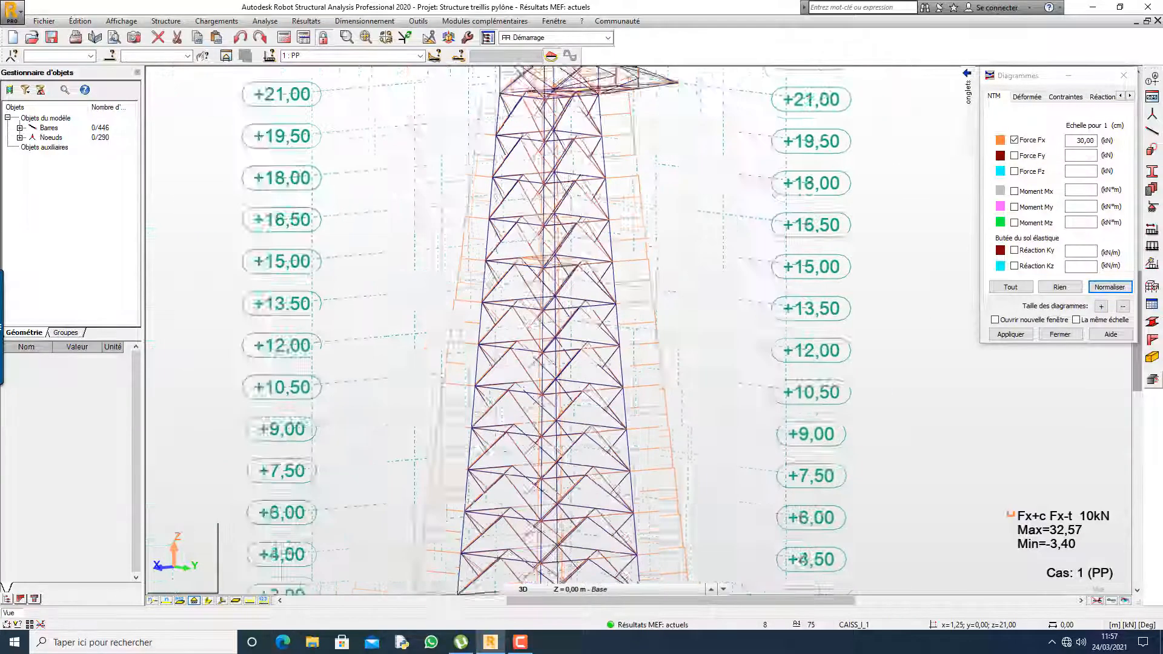
scroll(627, 327, "down", 4)
left_click_drag(626, 330, 553, 341)
middle_click_drag(552, 342, 624, 355, "shift")
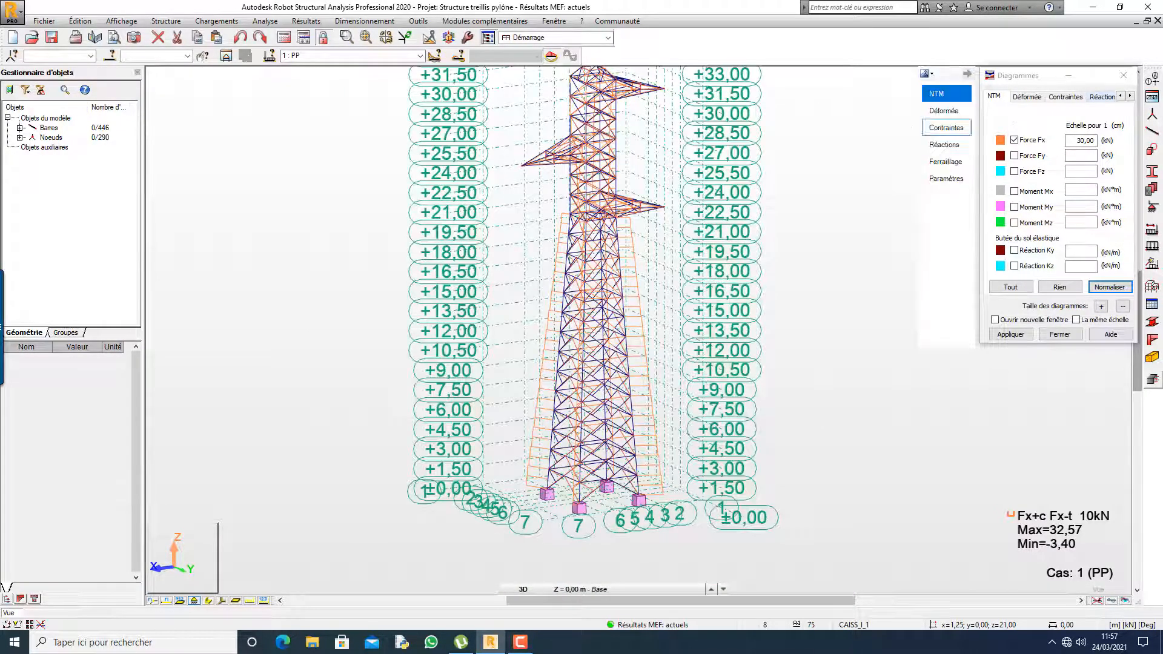
- Enable the deformed shape (Déformée) and play its animation for load case PP, closing the player when done
left_click(1014, 140)
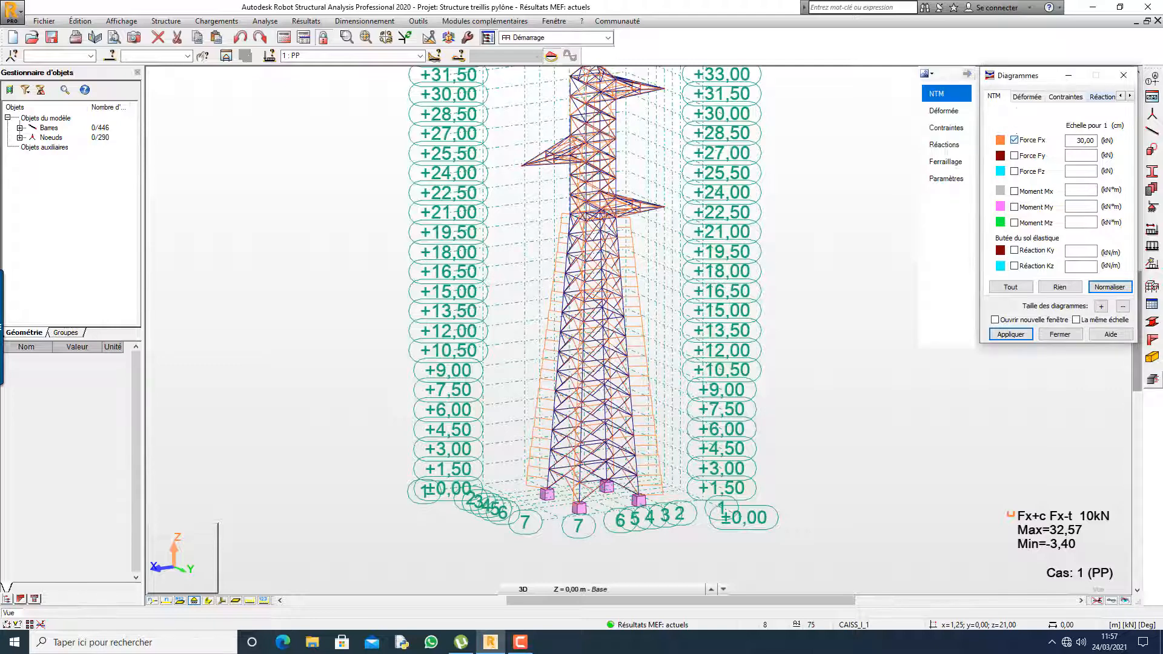
left_click(1026, 97)
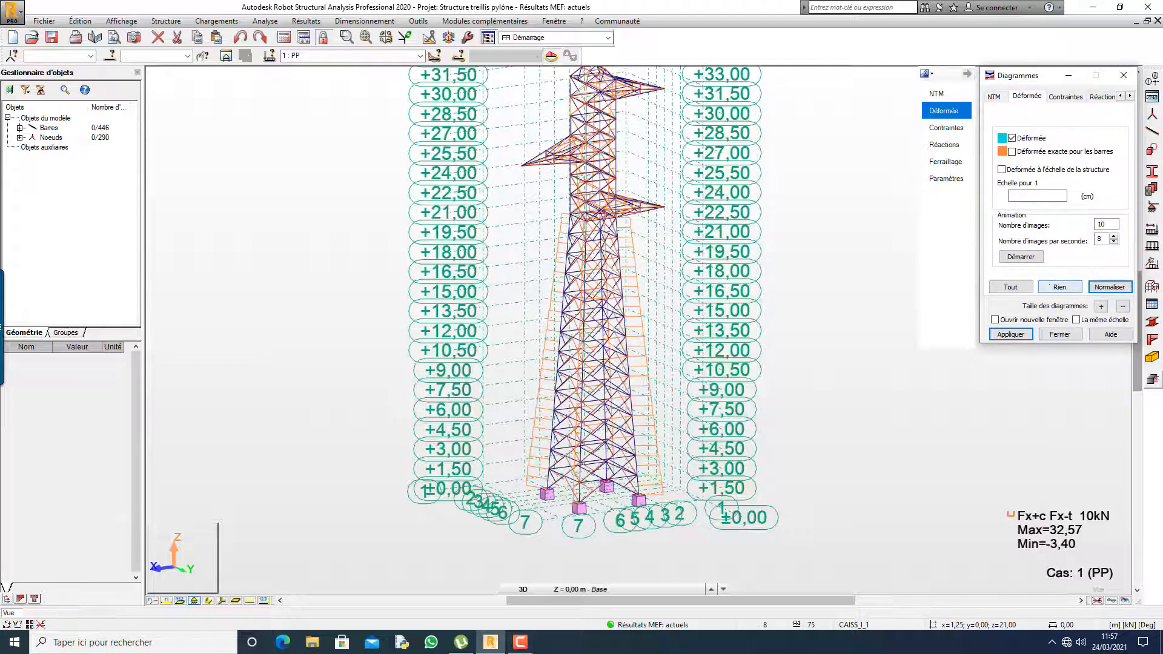
left_click(1022, 257)
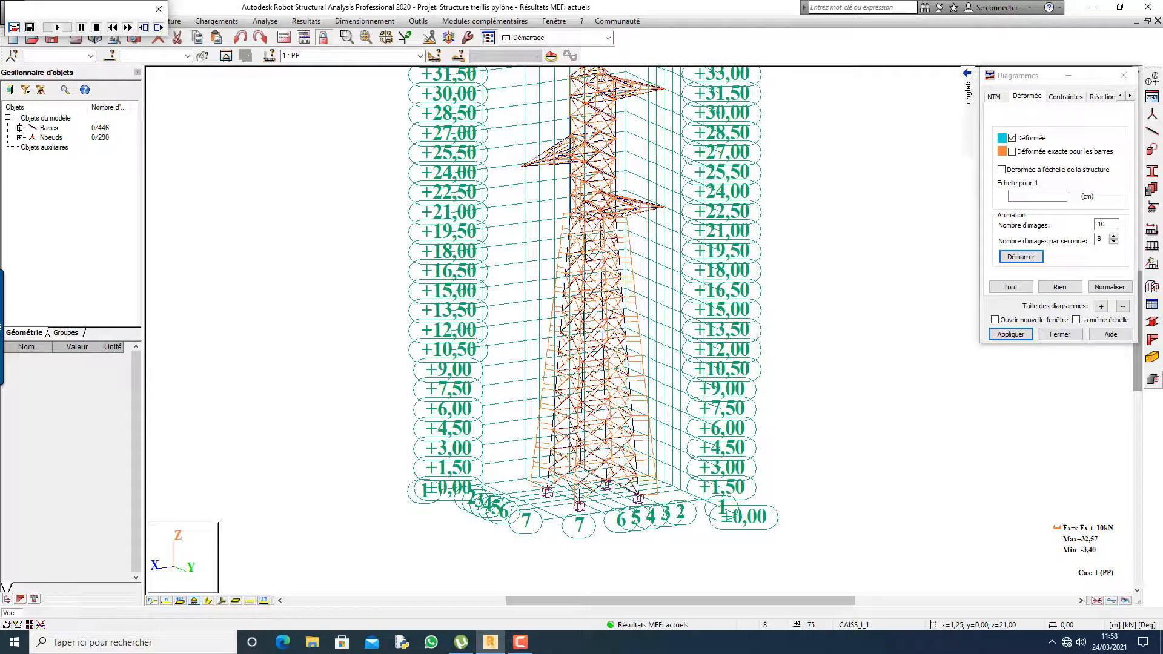
scroll(645, 327, "down", 3)
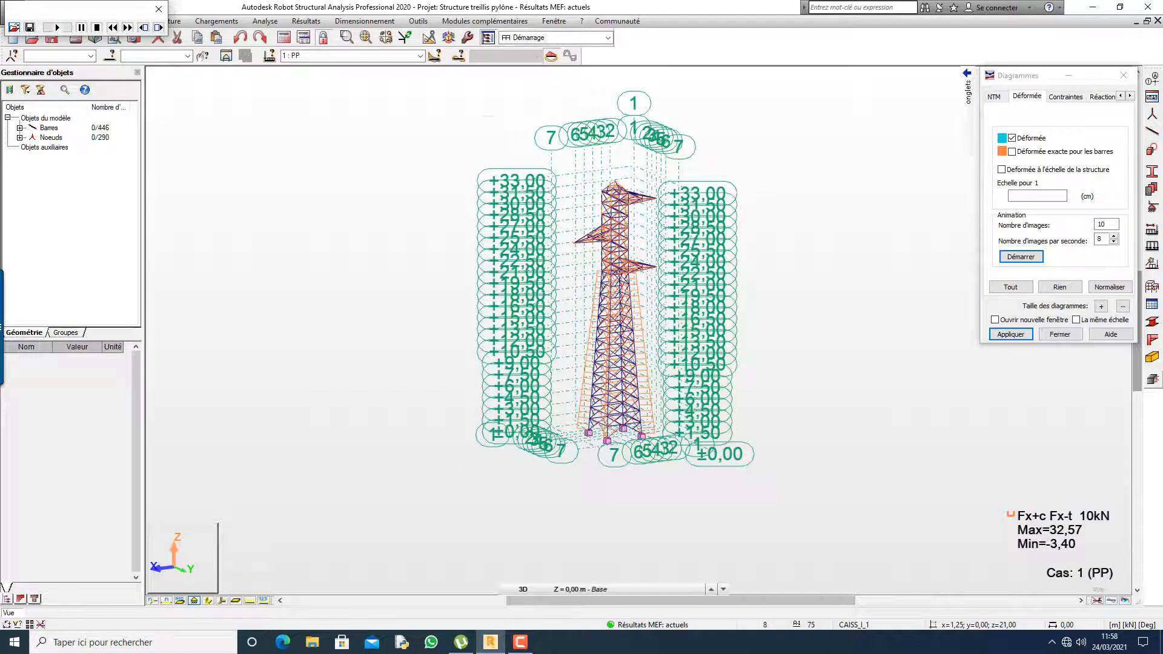
scroll(660, 203, "up", 3)
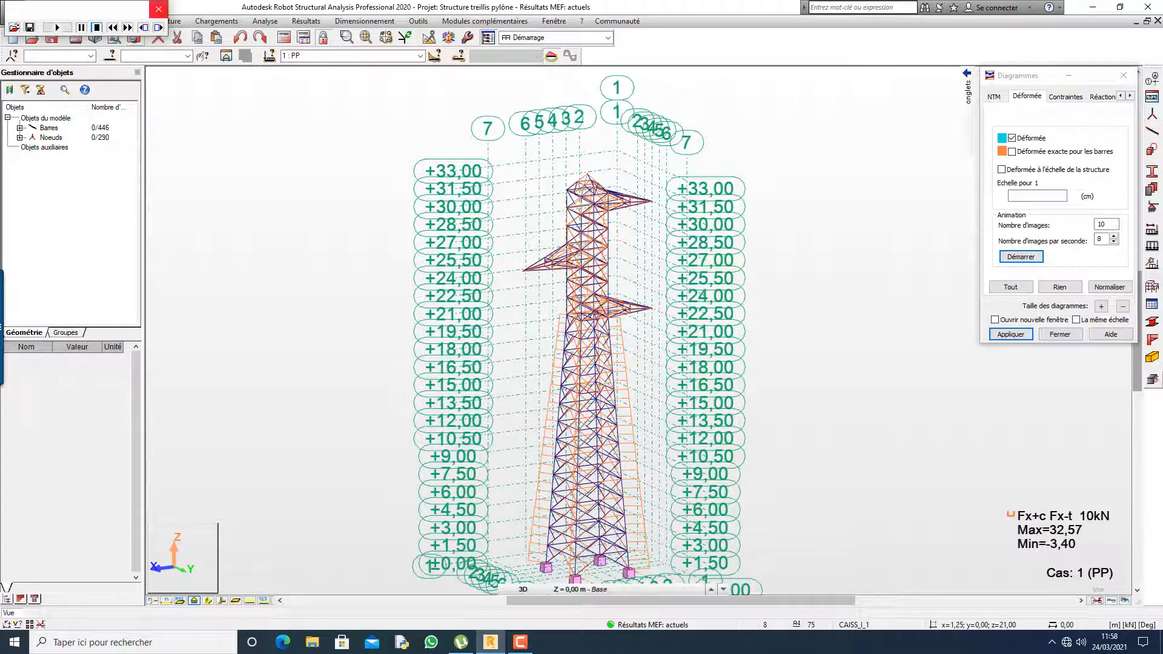
left_click(159, 9)
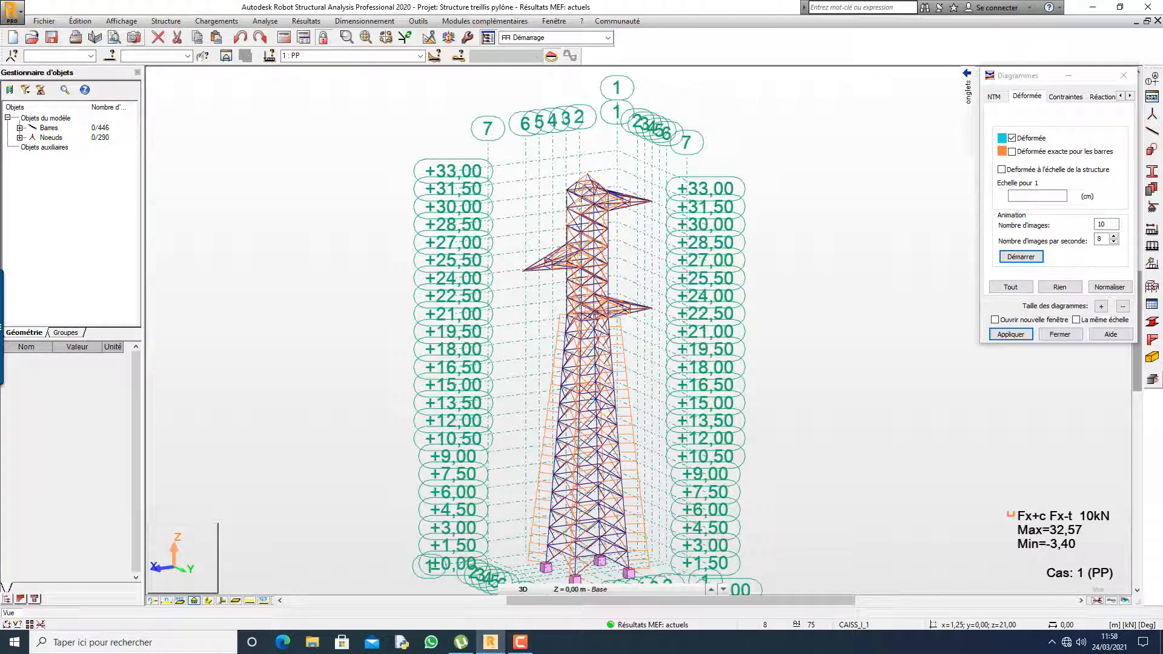
- Turn off the Fx diagram and display only the deformed shape on the pylon for load case PP
left_click(995, 97)
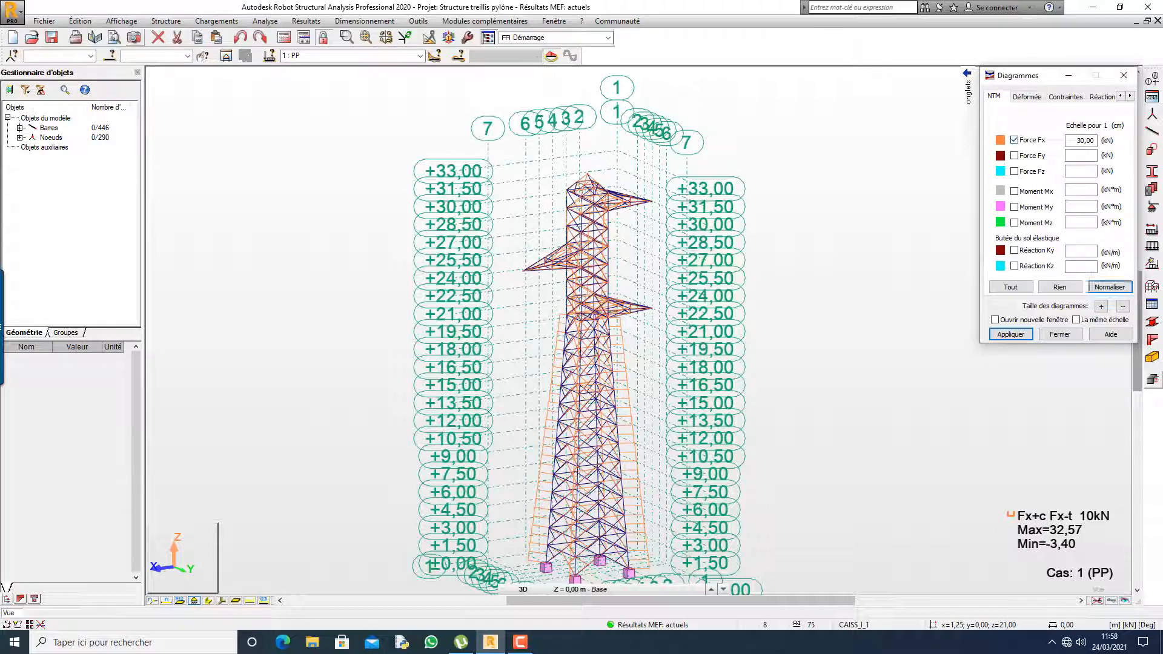
left_click(1011, 334)
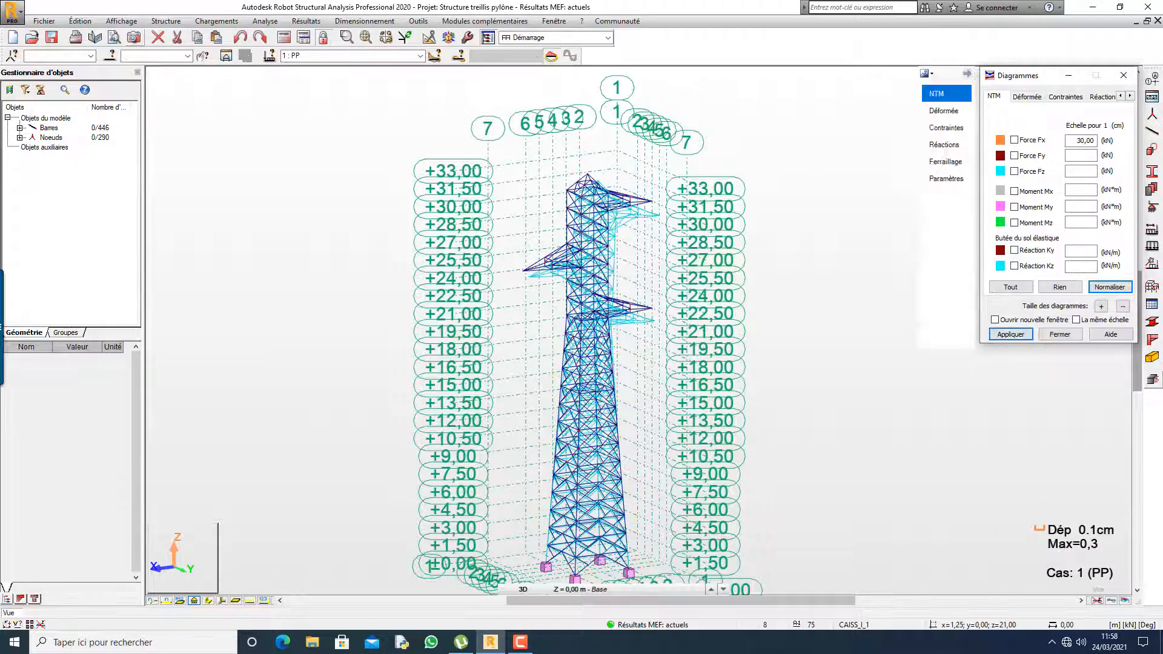
middle_click_drag(685, 339, 642, 333, "shift")
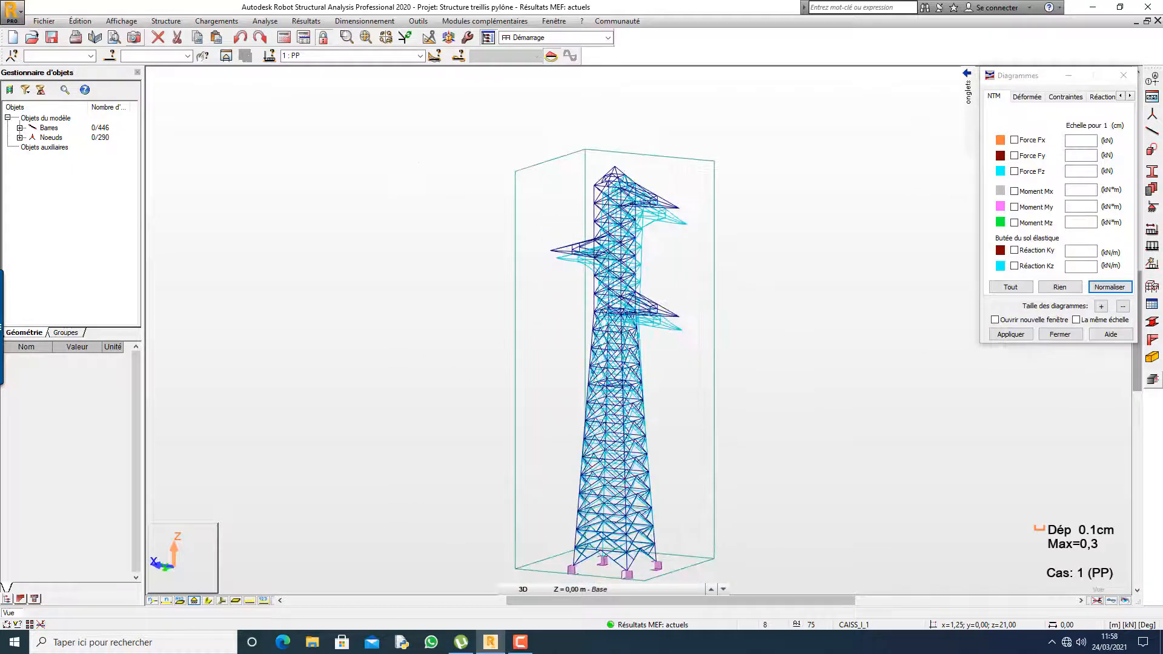
scroll(642, 333, "up", 2)
scroll(579, 327, "up", 3)
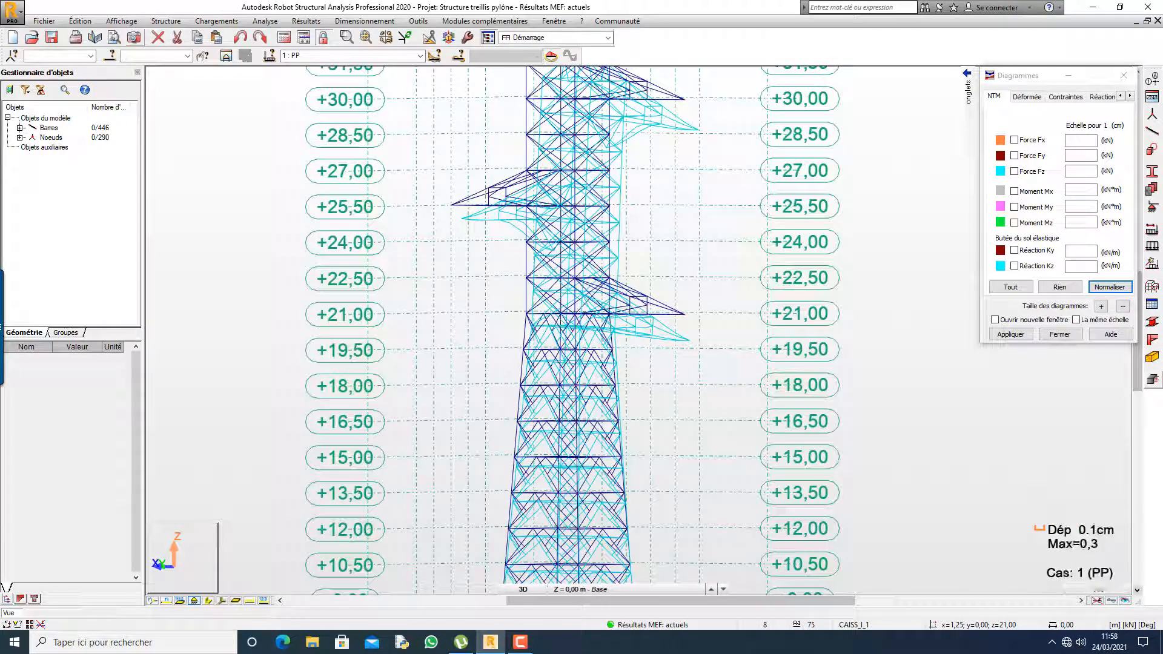
- Display the pylon's deformed shape for load case 3, Vent perpendiculaire paroi I
left_click(400, 55)
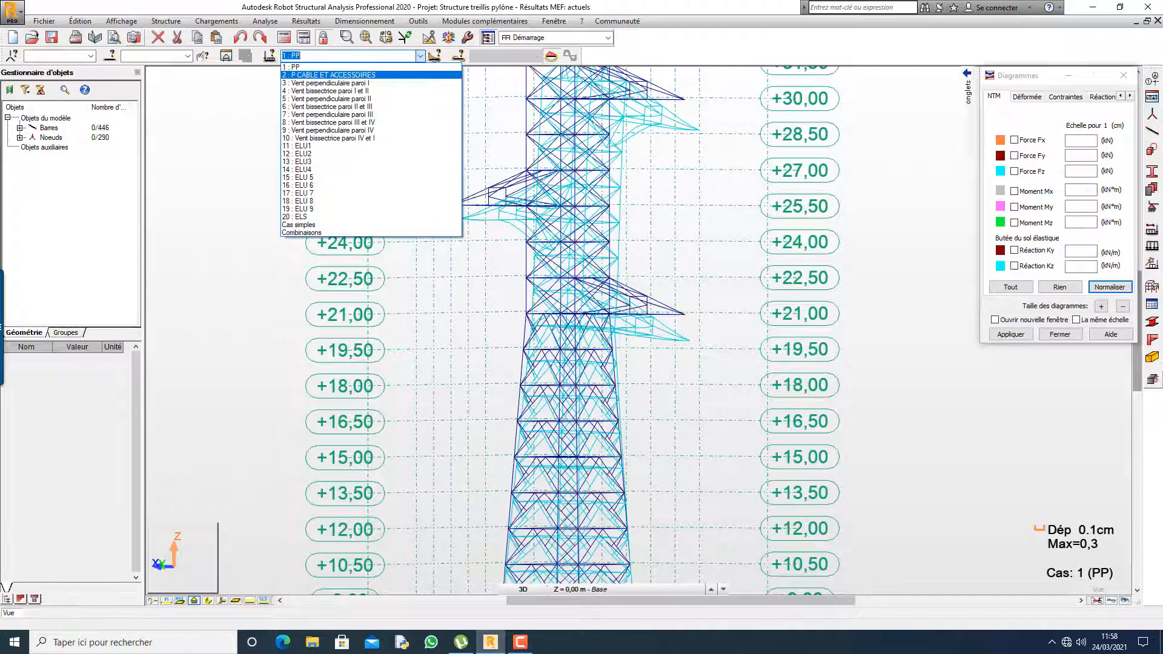
left_click(327, 83)
scroll(636, 339, "down", 3)
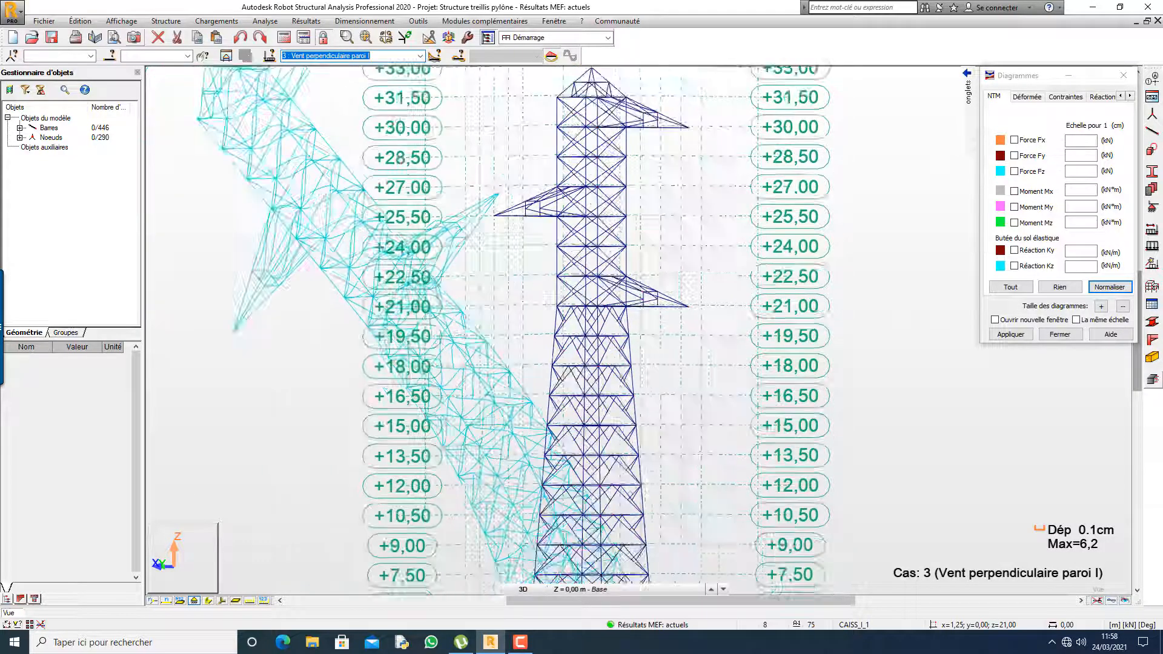
- Normalise the deformed shape for load case 3 and reduce its display size to a 0.5 cm displacement scale
scroll(678, 349, "down", 2)
left_click_drag(481, 253, 469, 253, "shift")
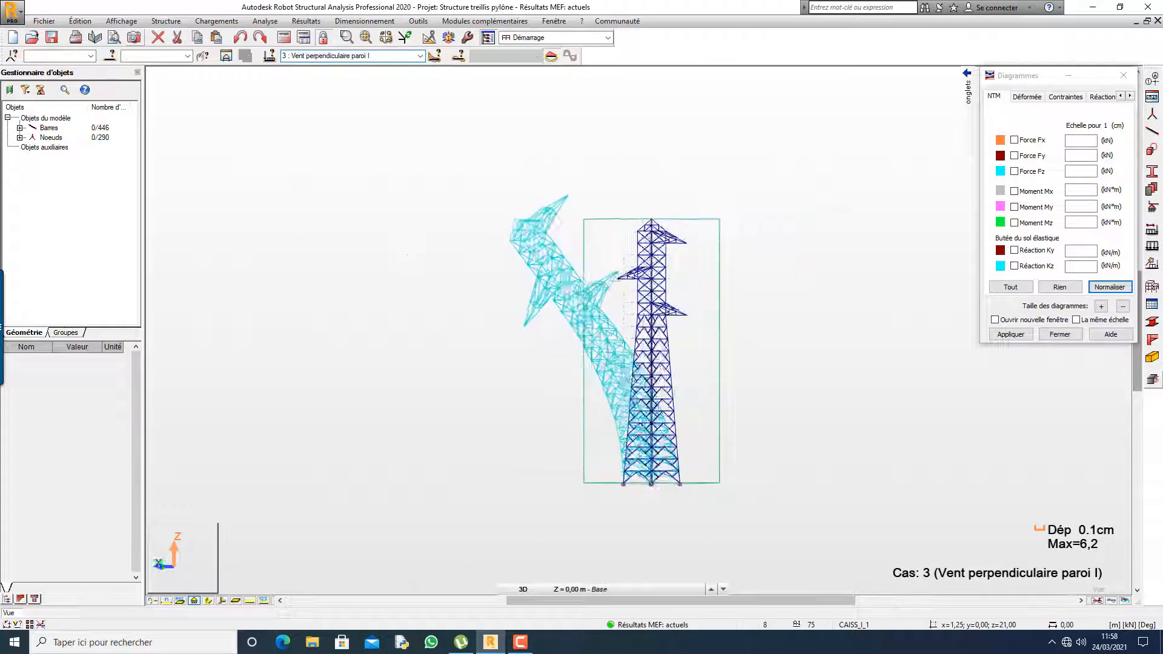
mouse_move(470, 253)
middle_mouse_down("shift")
mouse_move(521, 261)
mouse_move(457, 261)
mouse_move(472, 255)
middle_mouse_up("shift")
scroll(657, 242, "up", 2)
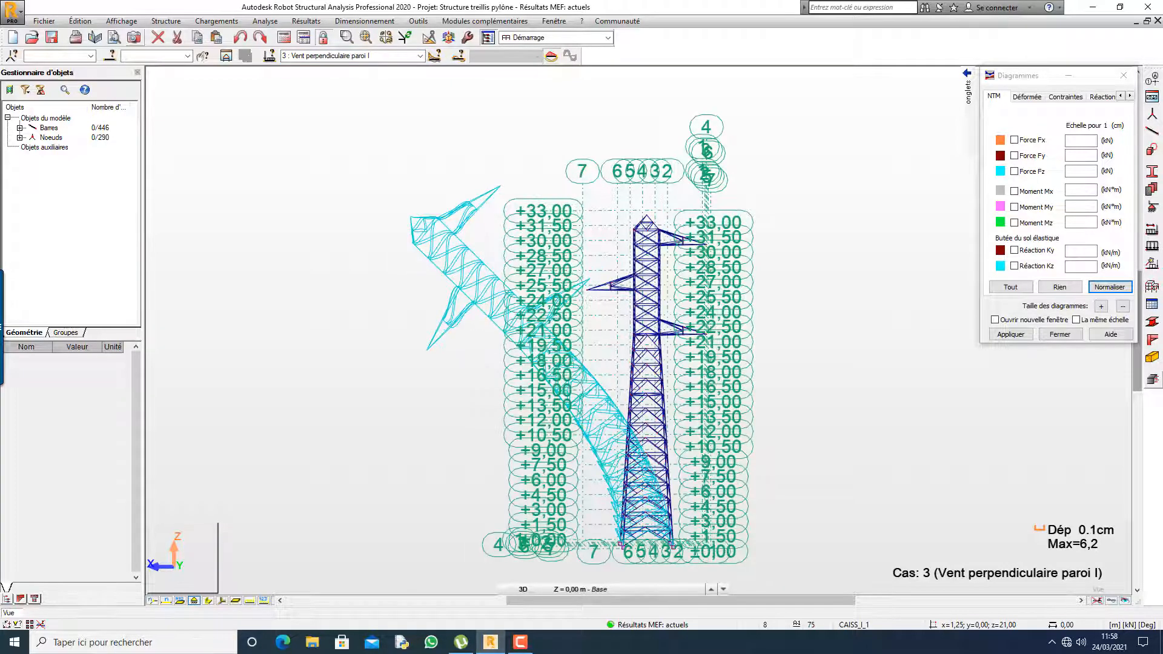
left_click(1113, 287)
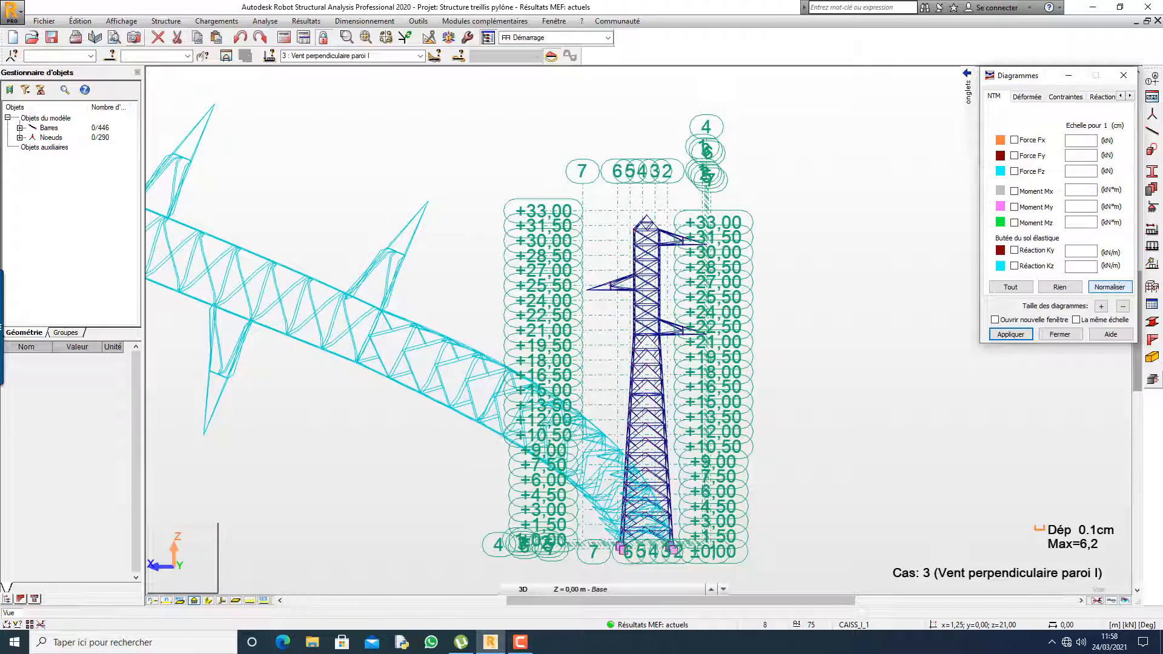
left_click(1122, 306)
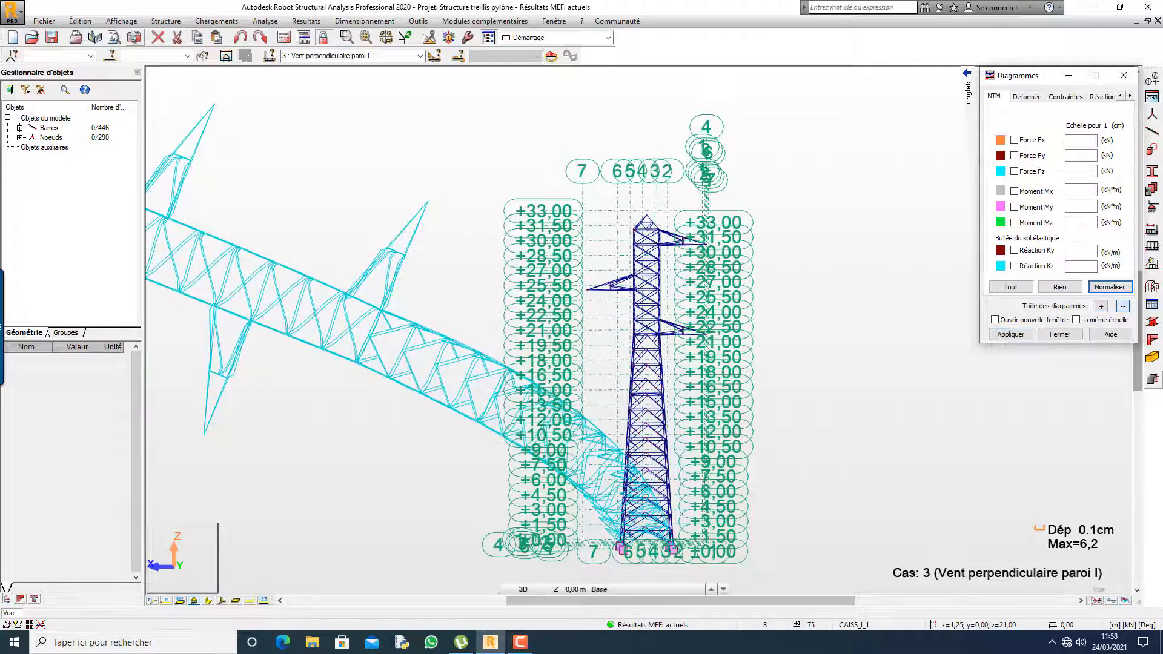
left_click(1010, 334)
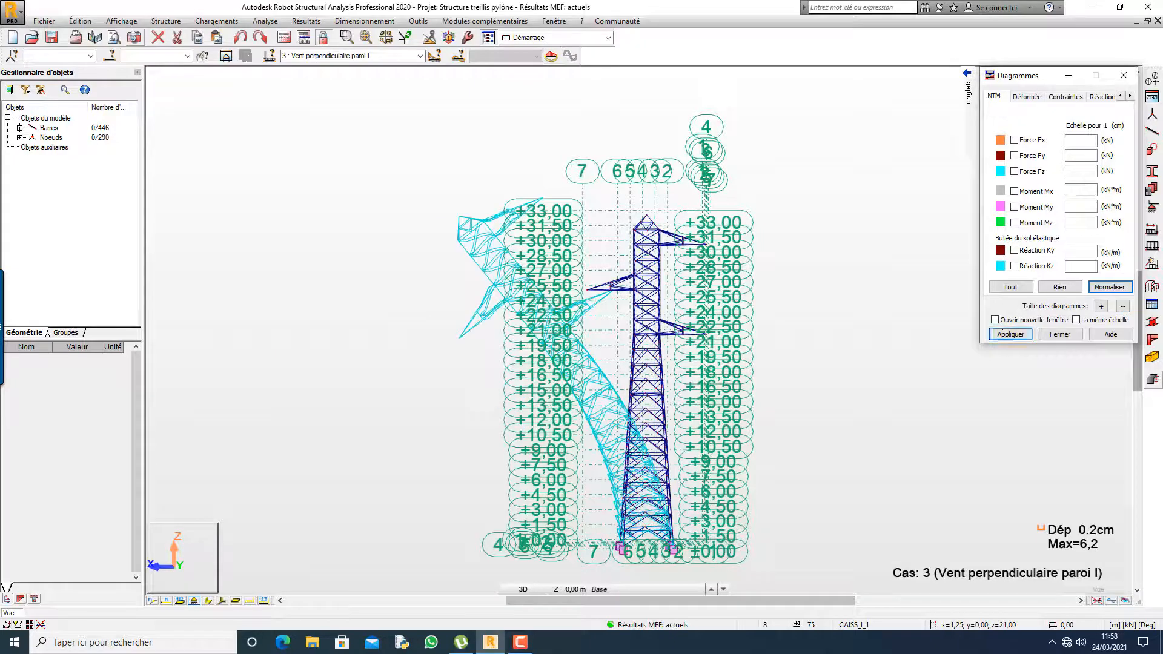
left_click(1120, 306)
left_click(1010, 335)
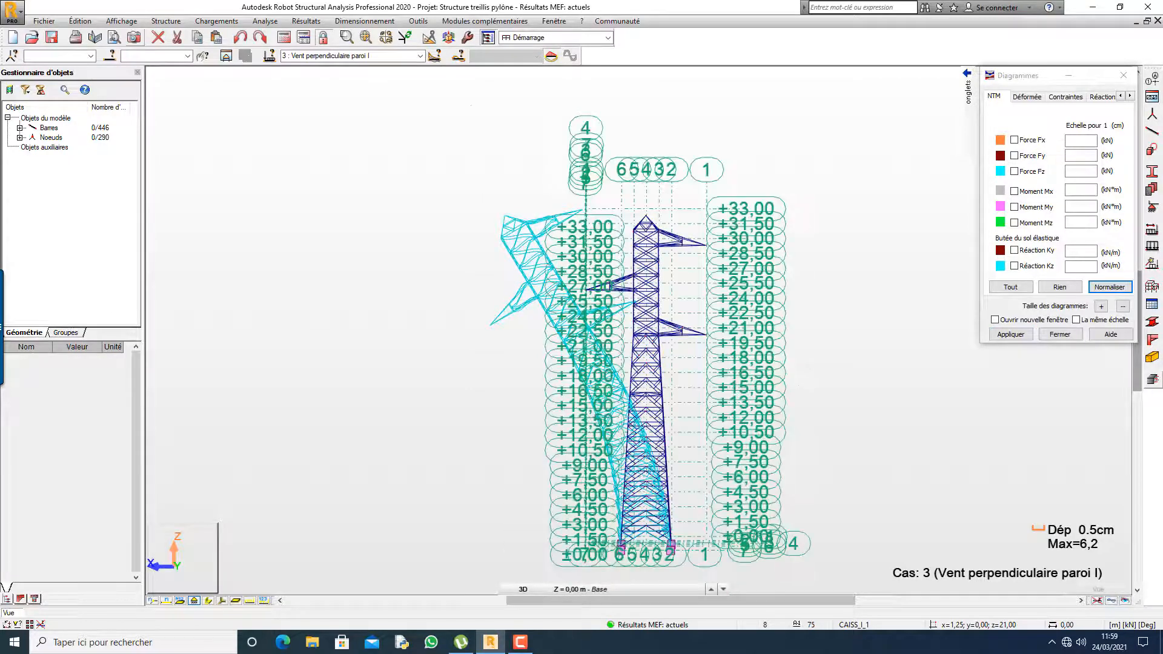
- View the pylon's deformed shape for load case 4, Vent bissectrice paroi I et II, and for case 8, Vent bissectrice paroi III et IV
left_click(420, 55)
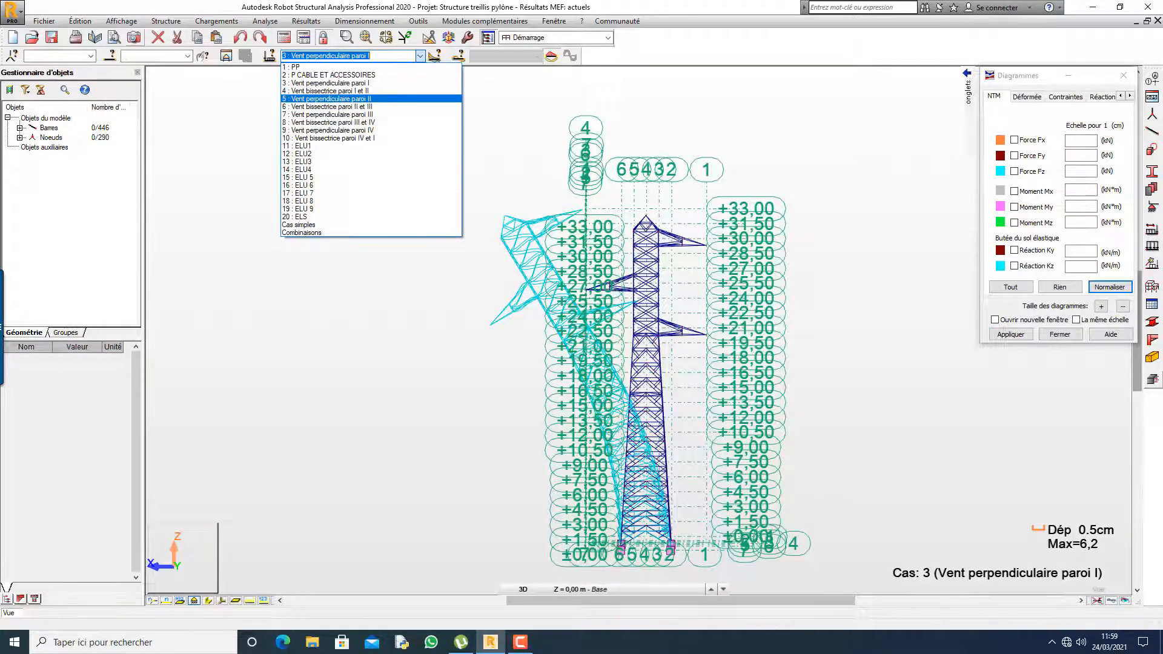
left_click(327, 90)
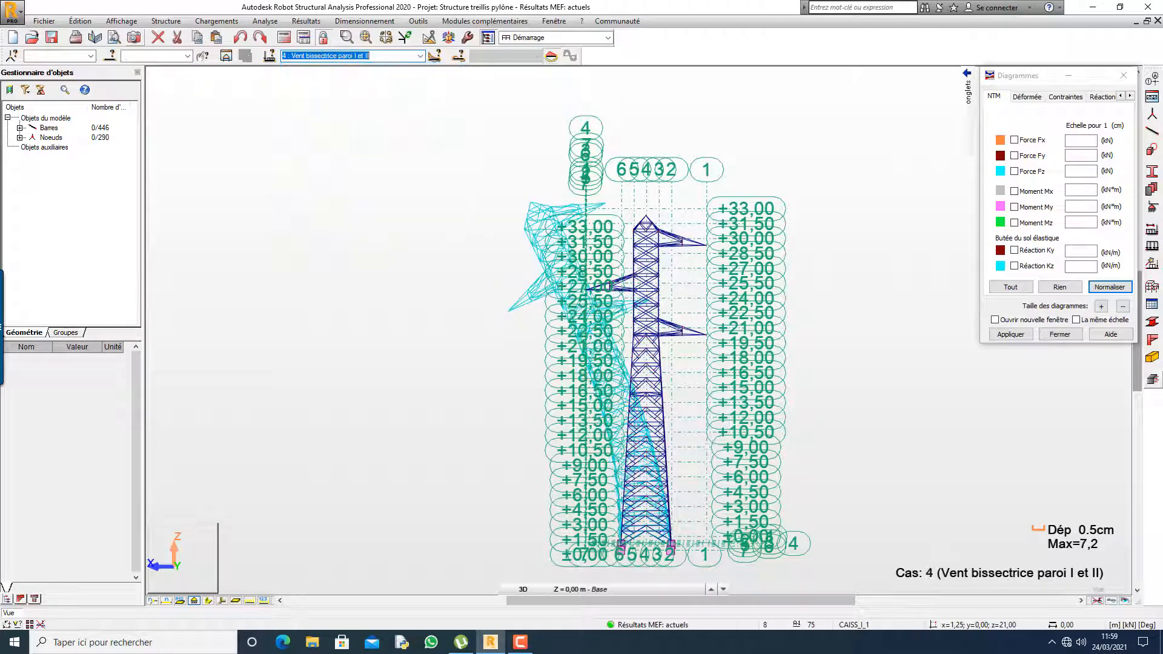
left_click(419, 56)
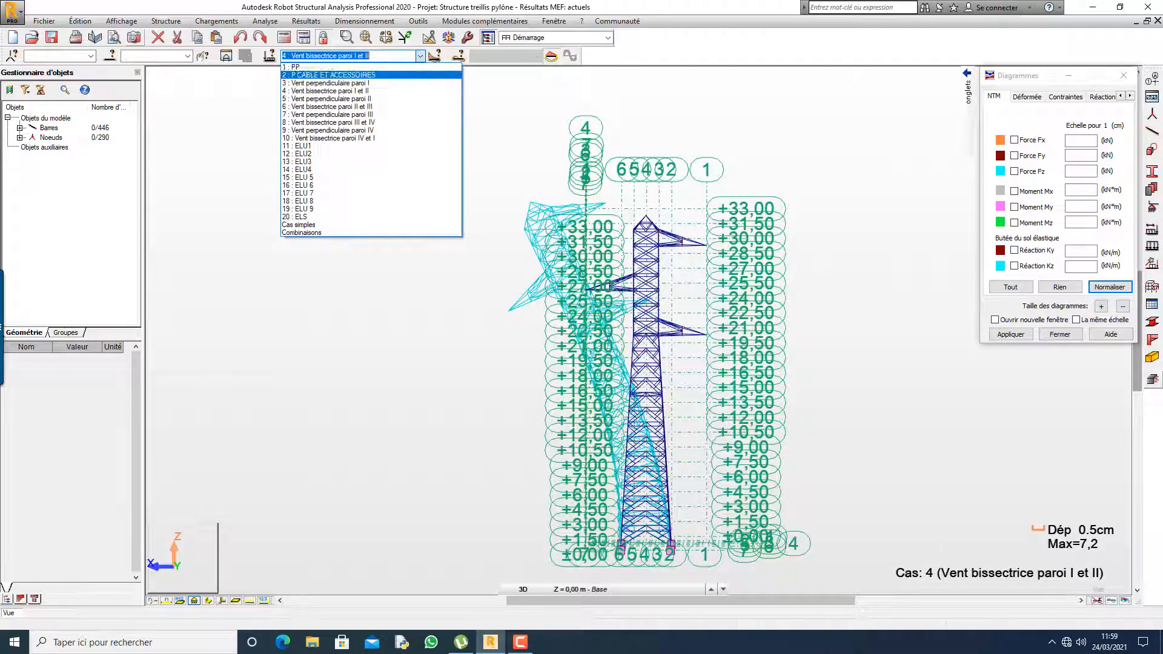
left_click(327, 121)
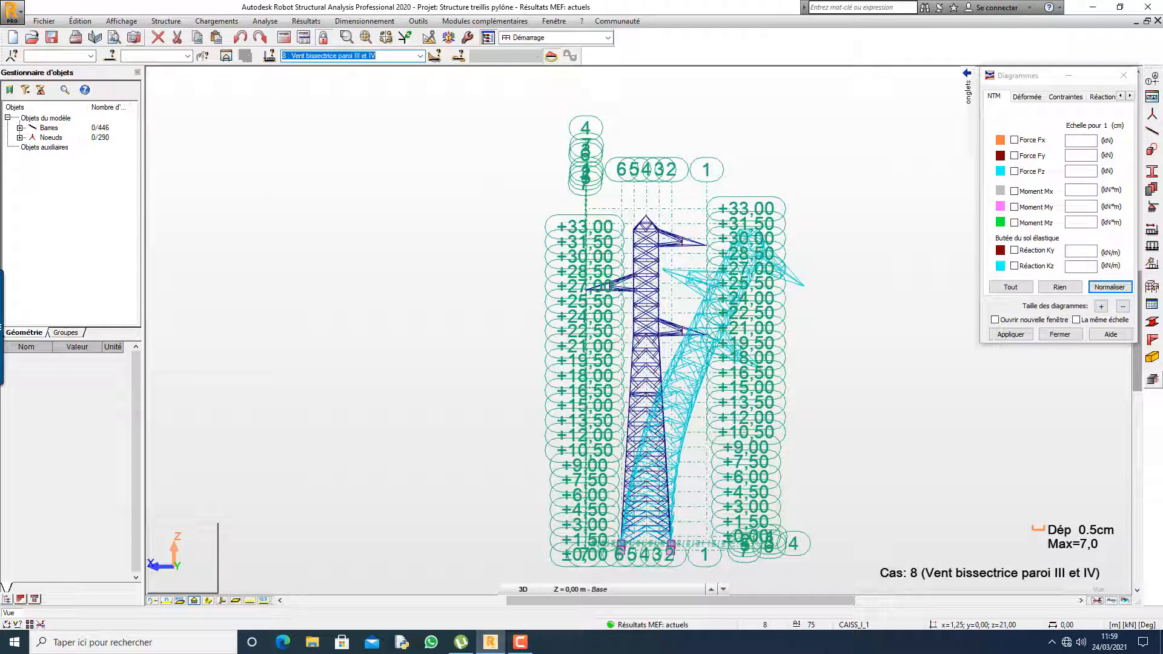
- Display the deformed shape for combination 11, ELU1, and examine it from different angles
left_click(420, 55)
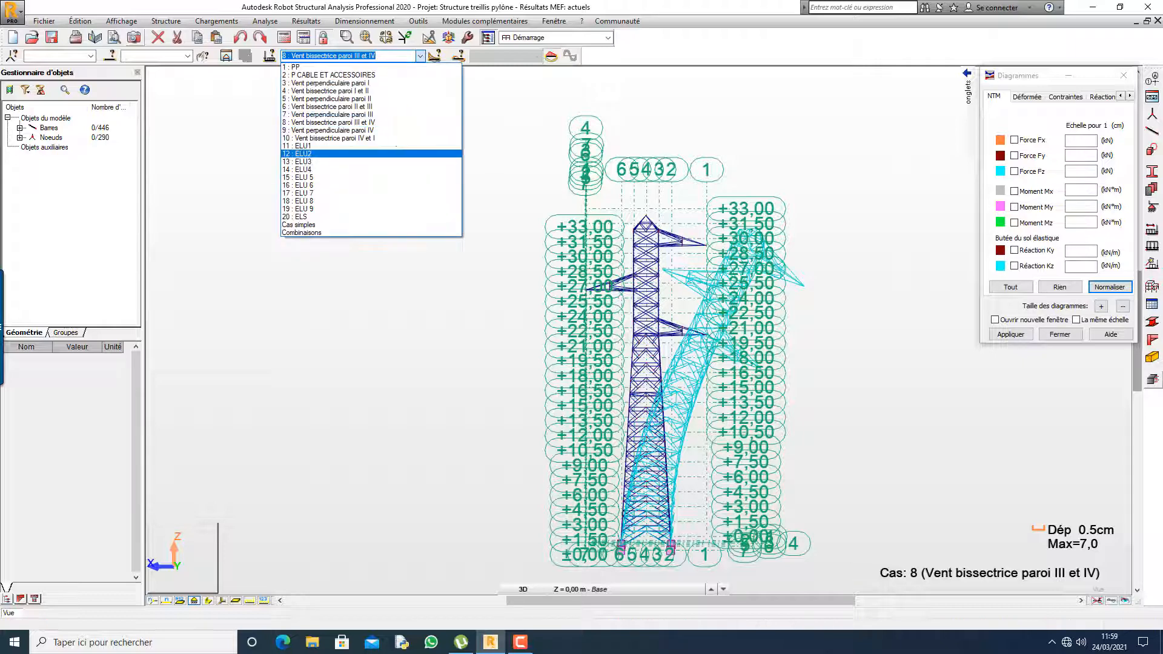
left_click(399, 145)
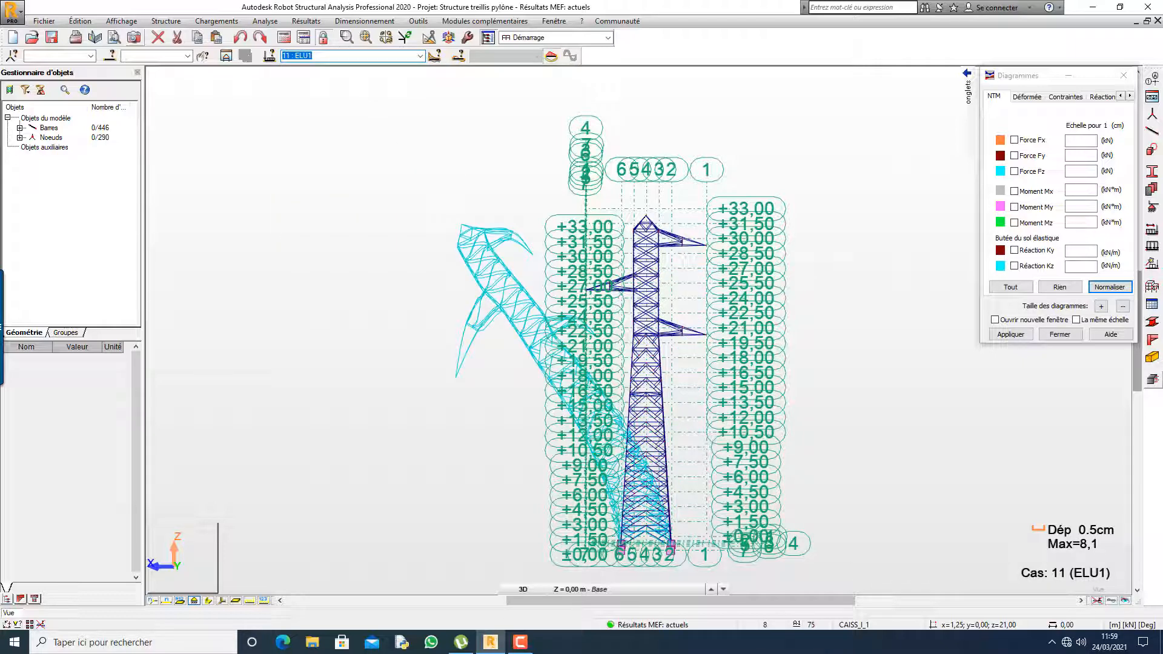
middle_click_drag(844, 228, 841, 260, "shift")
middle_click_drag(617, 211, 835, 221, "shift")
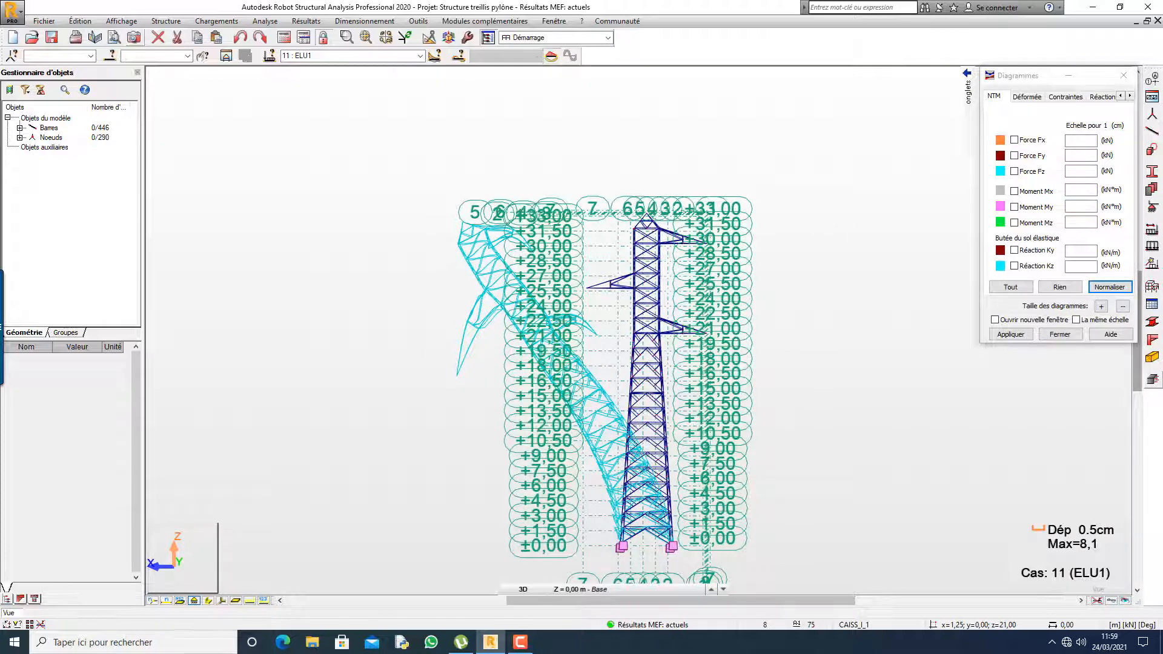
middle_click_drag(835, 220, 533, 264, "shift")
scroll(635, 278, "up", 2)
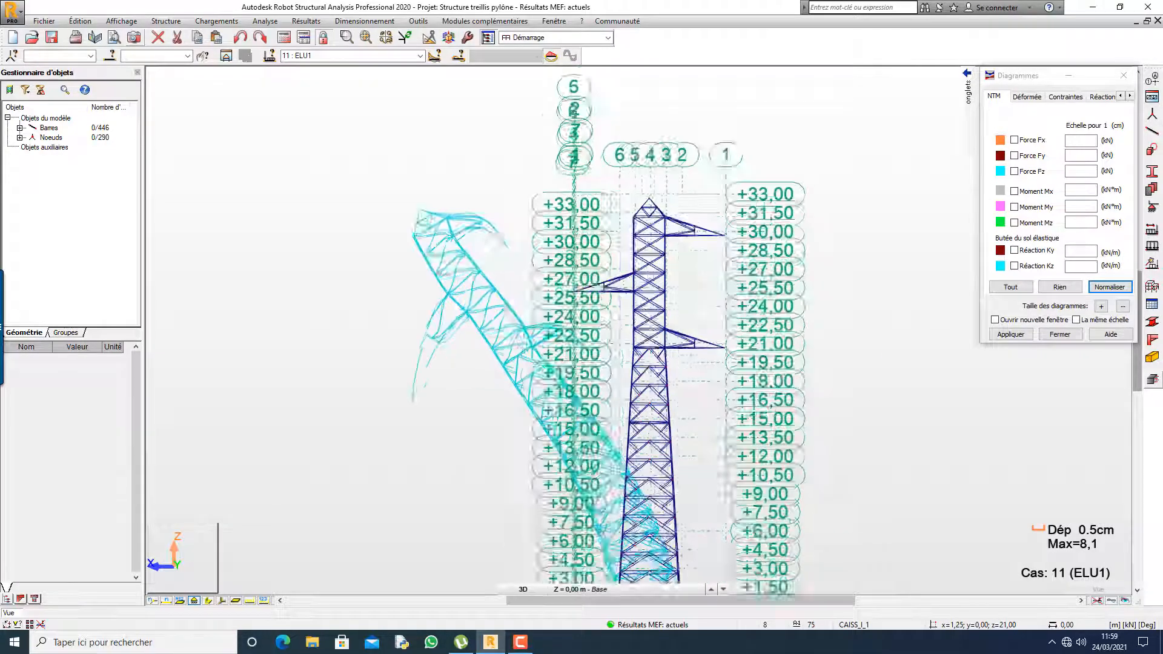
scroll(460, 181, "down", 2)
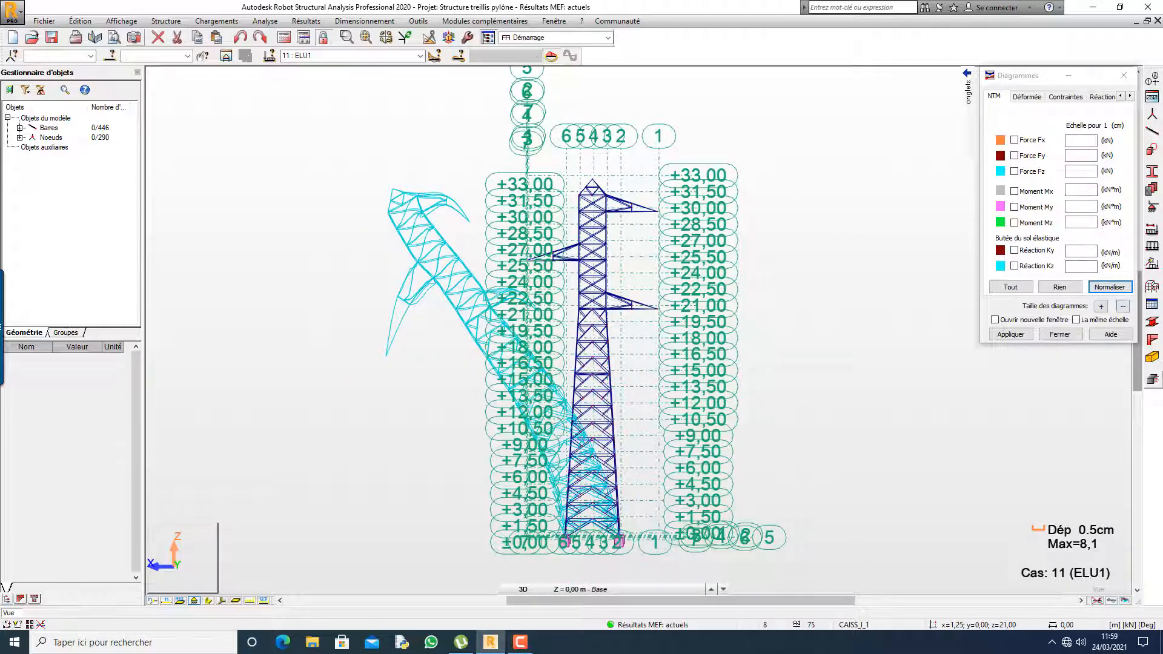
- Reduce the ELU1 deformed shape's display size to a 1 cm displacement scale and close the Diagrammes dialog
left_click(1123, 306)
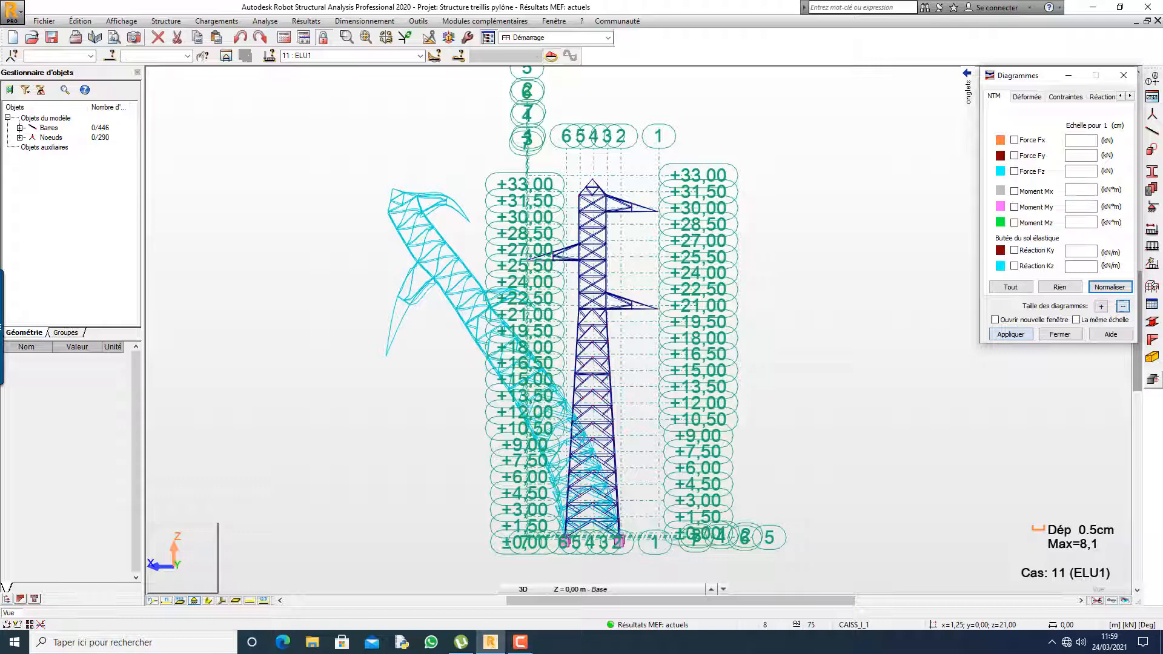
left_click(1011, 333)
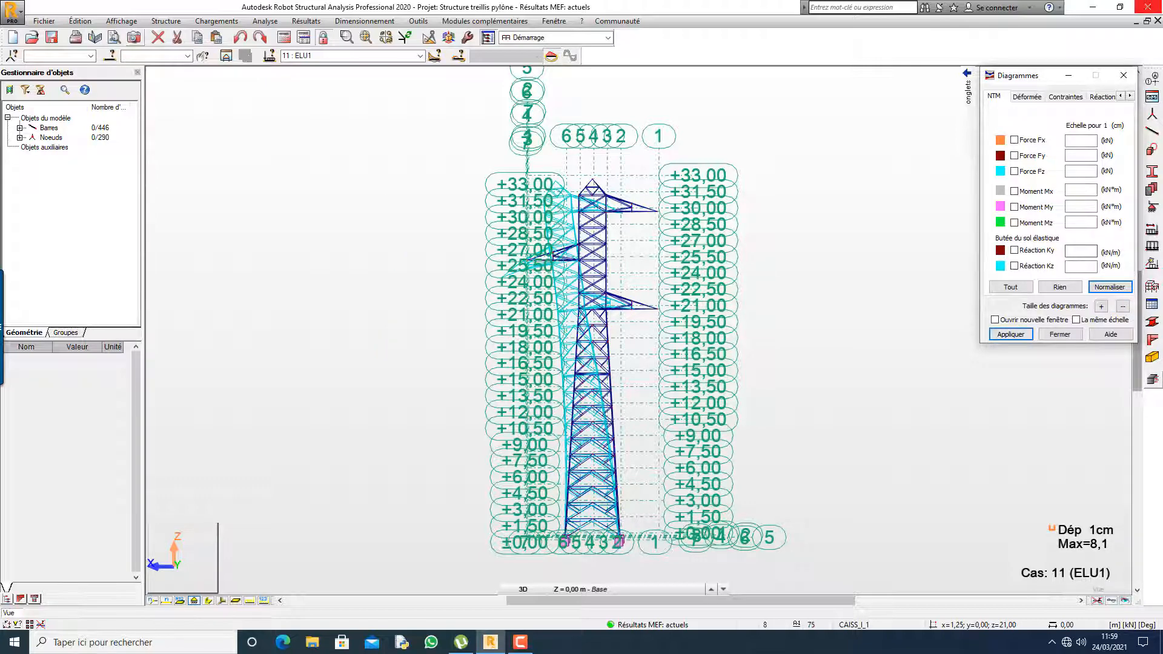
middle_click_drag(485, 209, 576, 232, "shift")
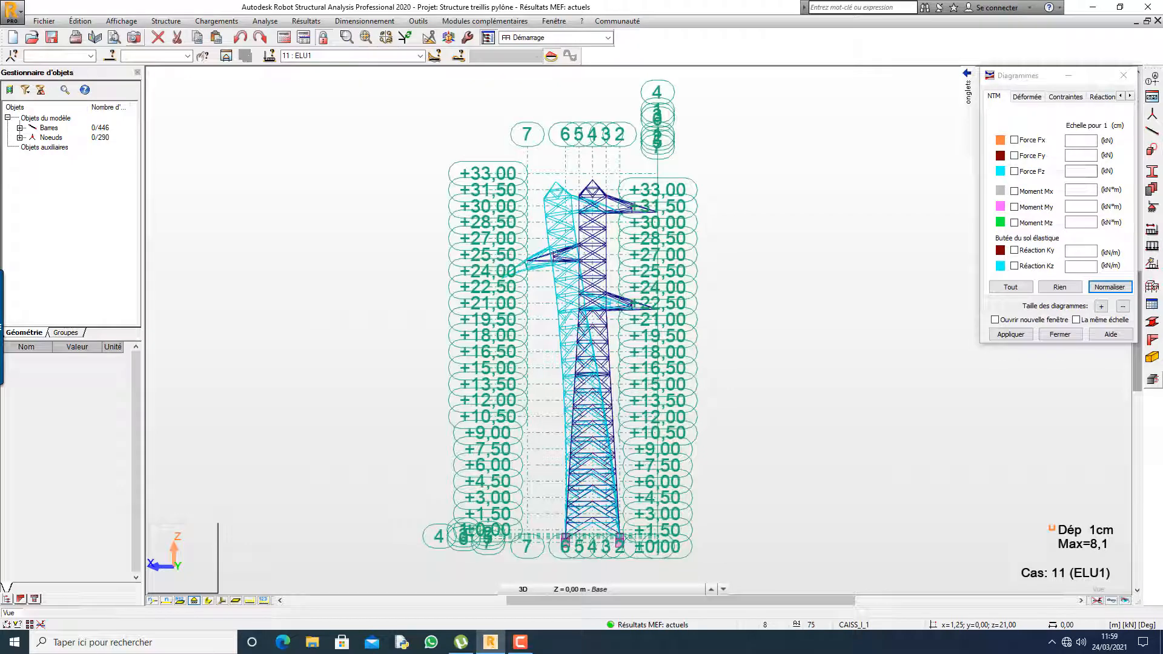
left_click(1123, 75)
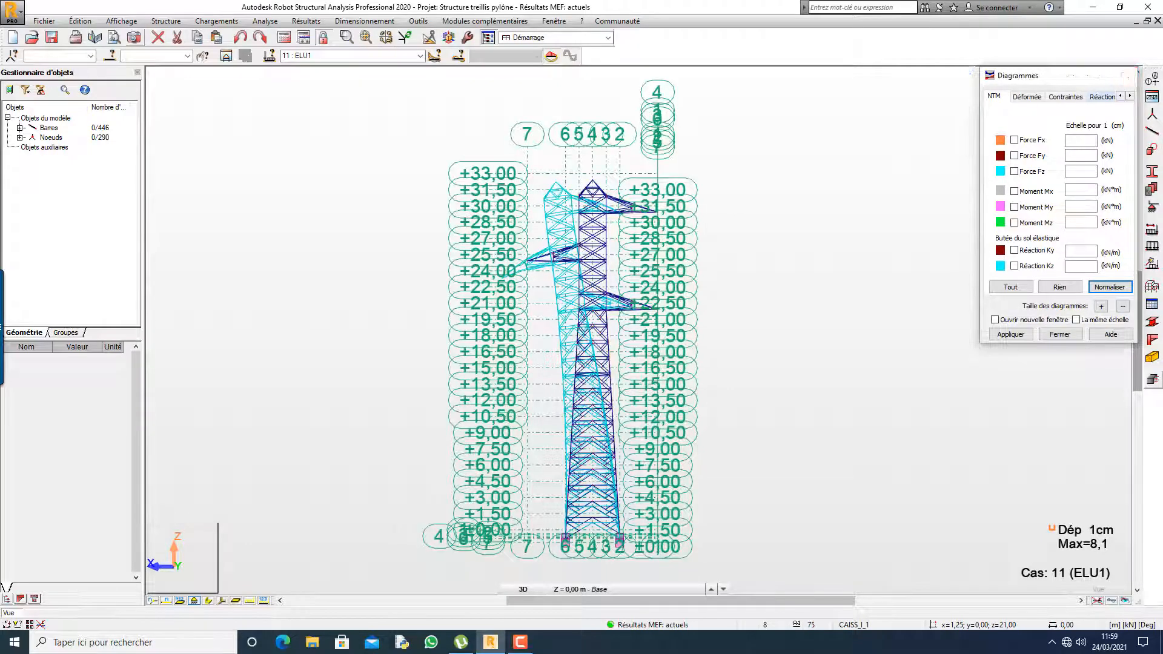
- Examine the ELU1 deformed shape closely around the crossarms in the upper part of the pylon
scroll(579, 257, "up", 1)
scroll(569, 258, "up", 4)
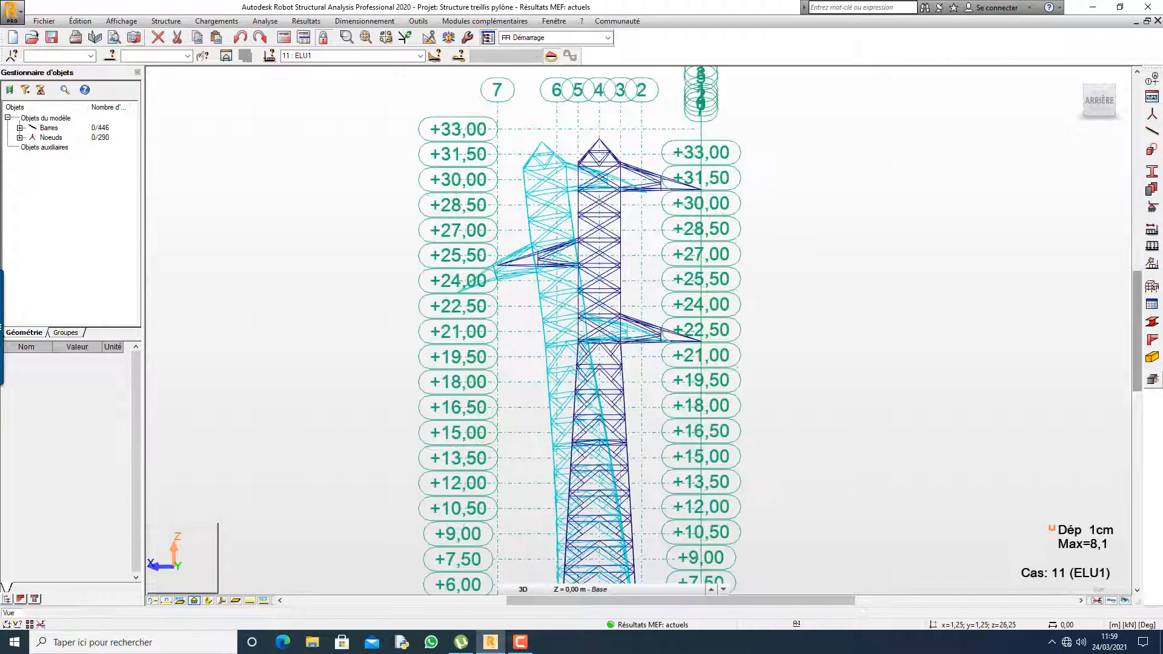
right_click(210, 217)
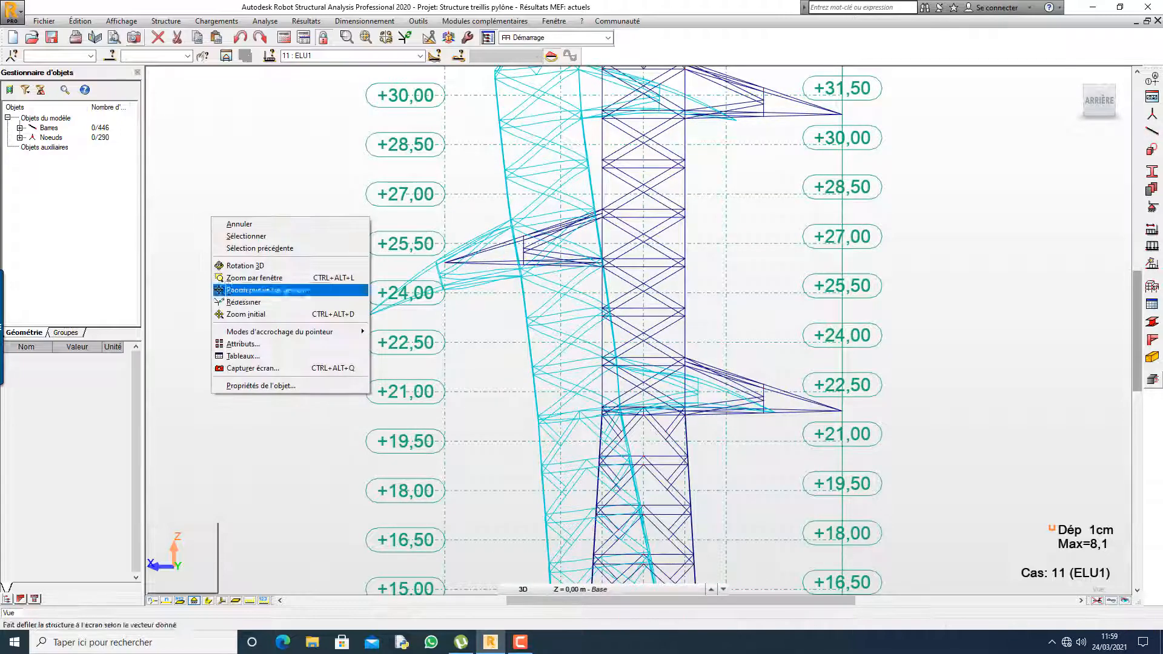
left_click(220, 294)
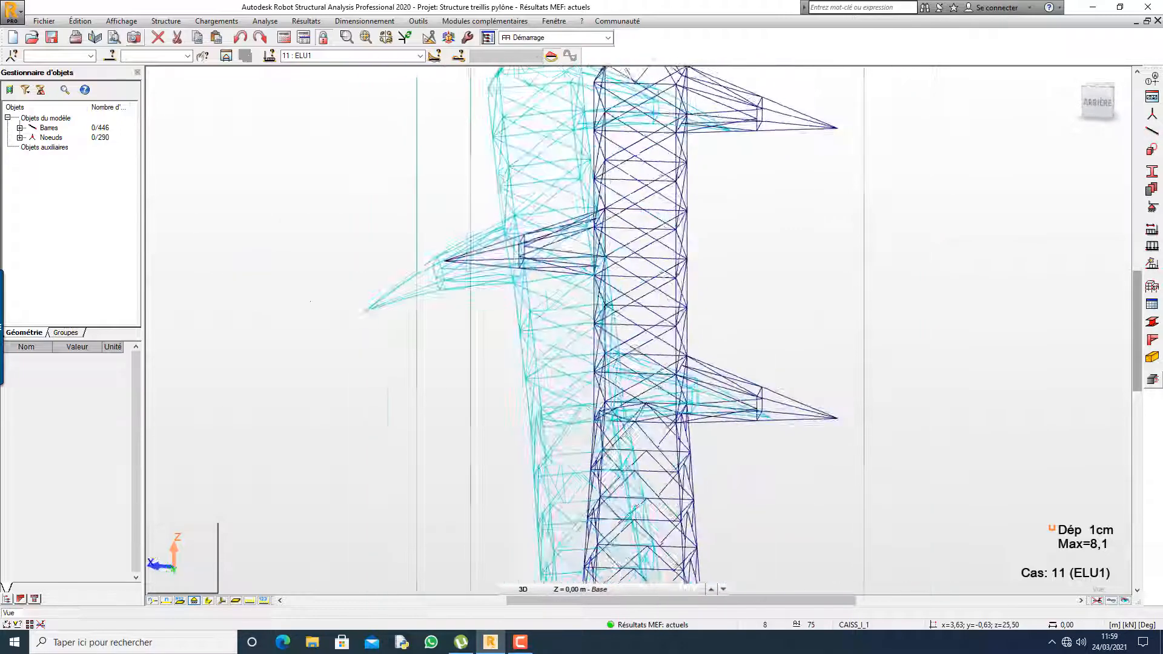